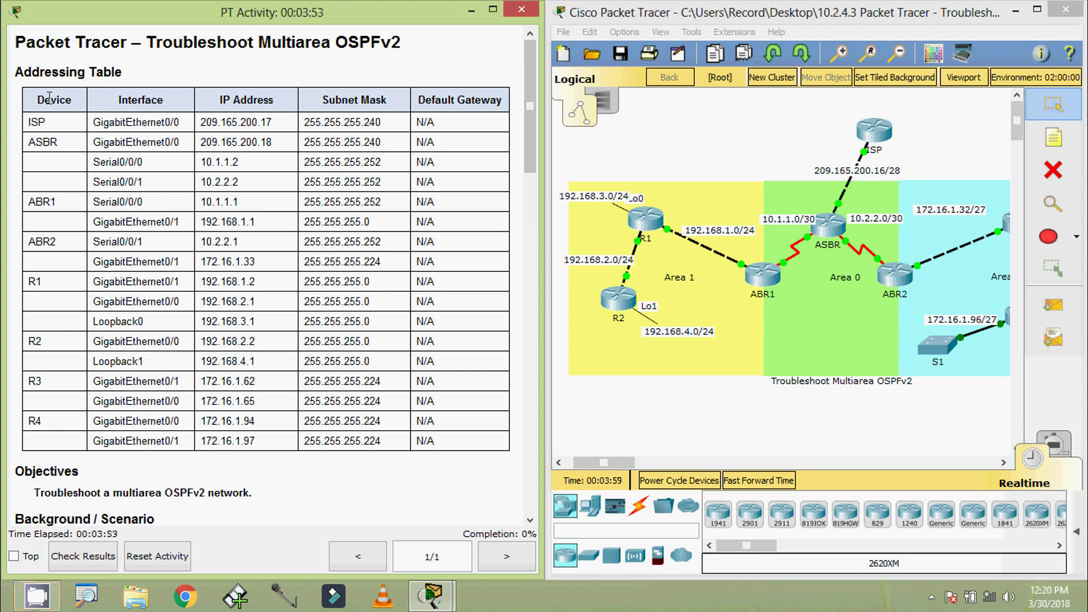
Review the lab instructions, open router R2's command line and enter privileged EXEC mode.
{"action": "scroll", "coordinate": [132, 258], "scroll_direction": "down", "scroll_amount": 3}
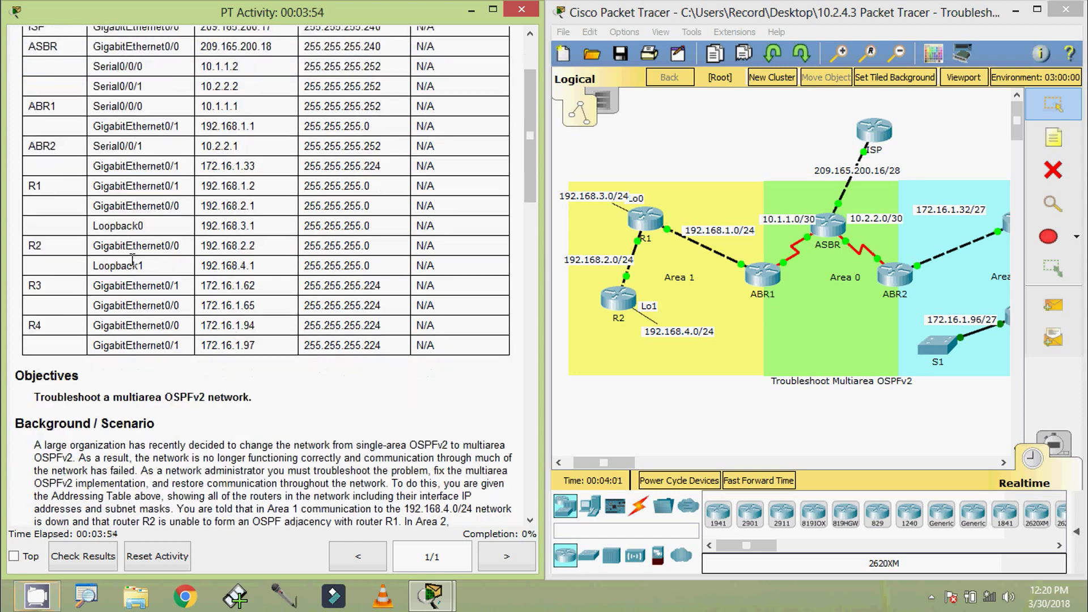
{"action": "scroll", "coordinate": [133, 259], "scroll_direction": "down", "scroll_amount": 1}
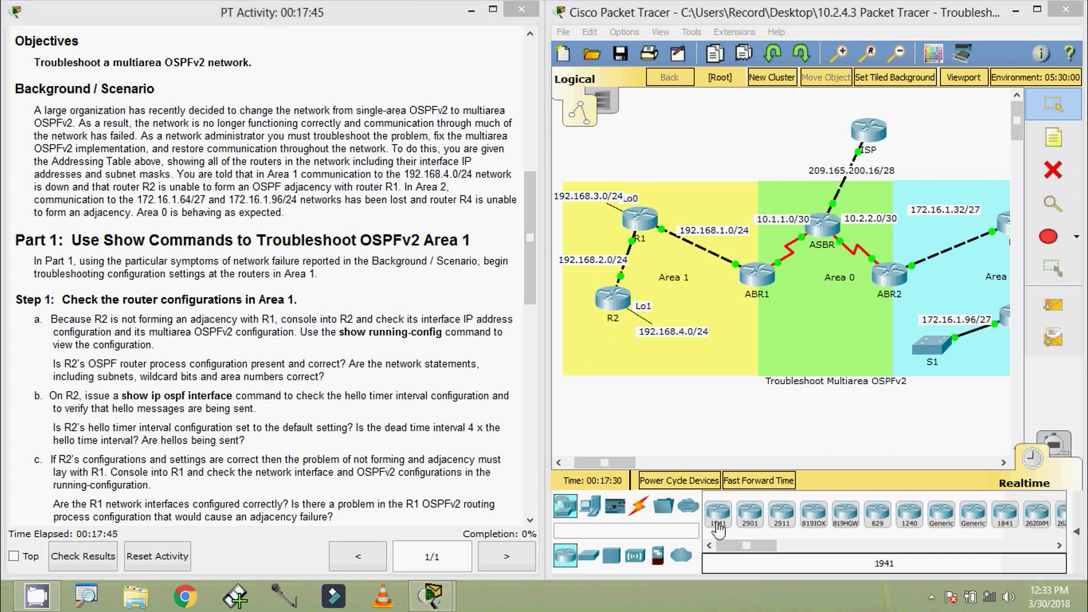
{"action": "left_click", "coordinate": [613, 299]}
{"action": "left_click_drag", "start_coordinate": [607, 122], "coordinate": [359, 62]}
{"action": "left_click", "coordinate": [169, 84]}
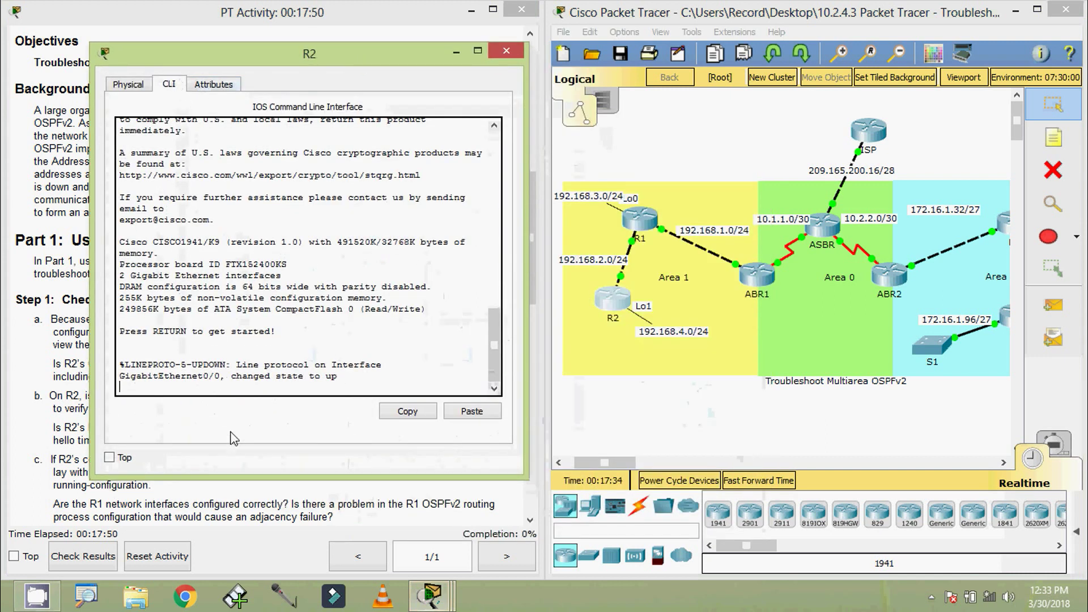
{"action": "key", "text": "Return"}
{"action": "key", "text": "Return"}
{"action": "type", "text": "ena"}
{"action": "key", "text": "Tab"}
{"action": "key", "text": "Return"}
Display R2's full running configuration with show running-config.
{"action": "type", "text": "sh"}
{"action": "key", "text": "Tab"}
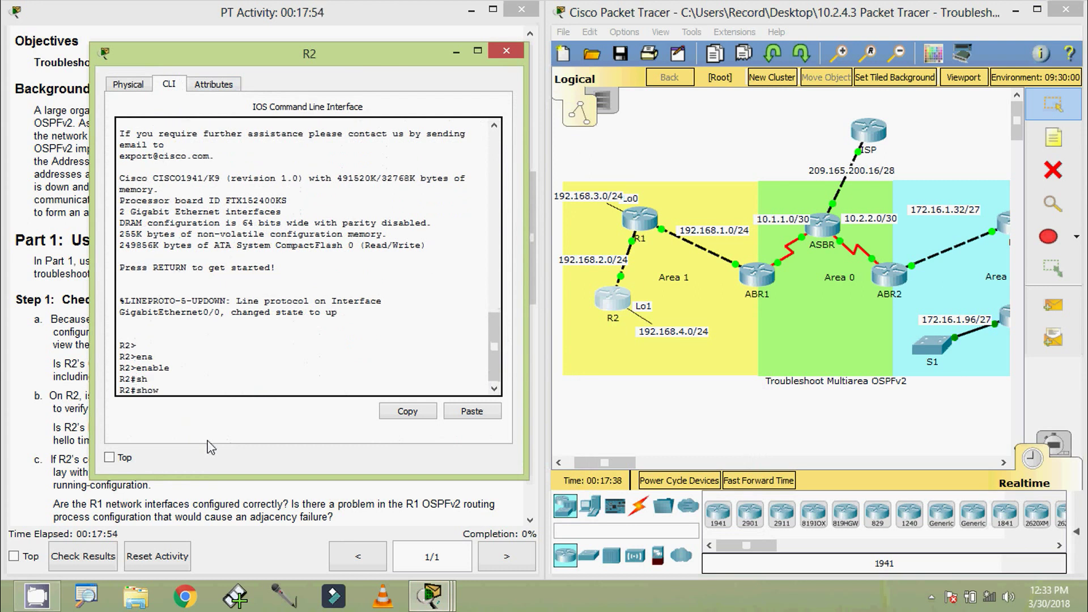
{"action": "type", "text": "ru"}
{"action": "key", "text": "Tab"}
{"action": "key", "text": "Return"}
{"action": "key", "text": "space"}
Examine the network statements, wildcard masks and area numbers under router ospf 1 in R2's running configuration.
{"action": "scroll", "coordinate": [4, 292], "scroll_direction": "up", "scroll_amount": 1}
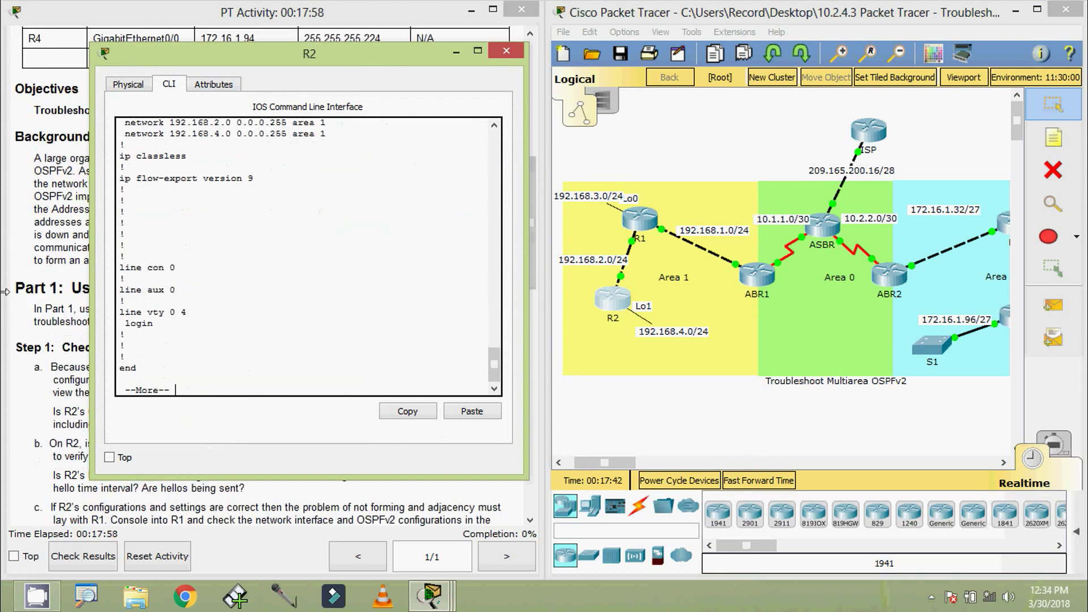
{"action": "scroll", "coordinate": [185, 294], "scroll_direction": "up", "scroll_amount": 3}
{"action": "left_click", "coordinate": [208, 269]}
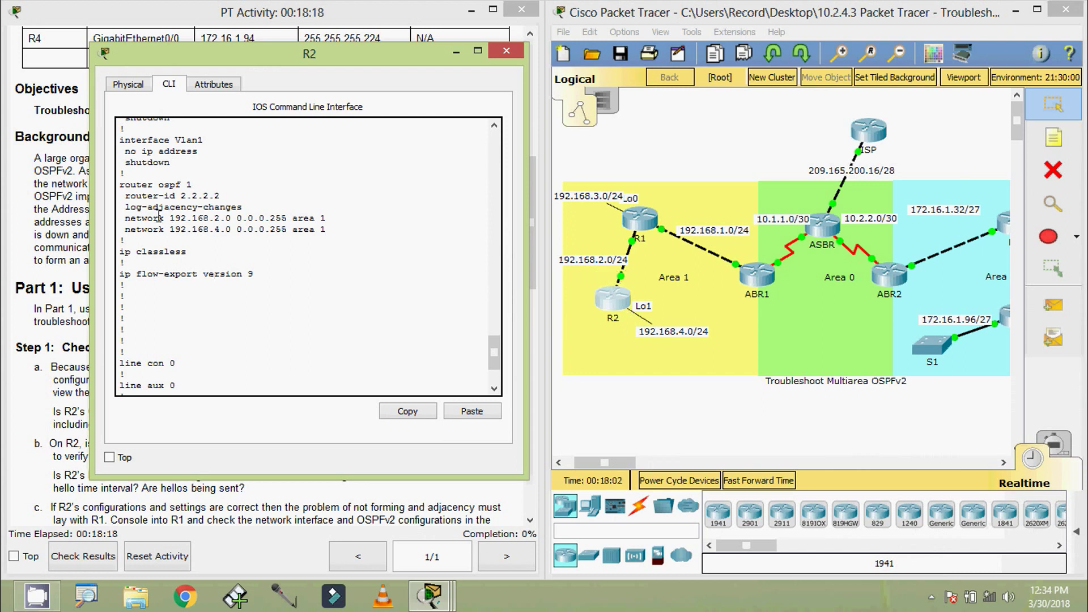
{"action": "left_click_drag", "start_coordinate": [130, 218], "coordinate": [328, 220]}
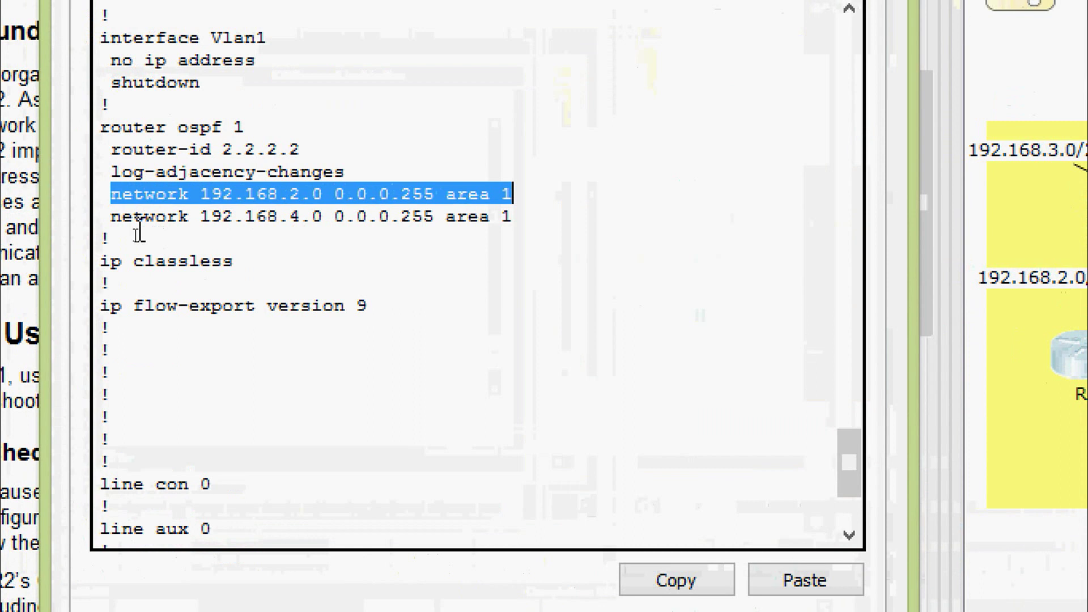
{"action": "left_click_drag", "start_coordinate": [139, 218], "coordinate": [559, 220]}
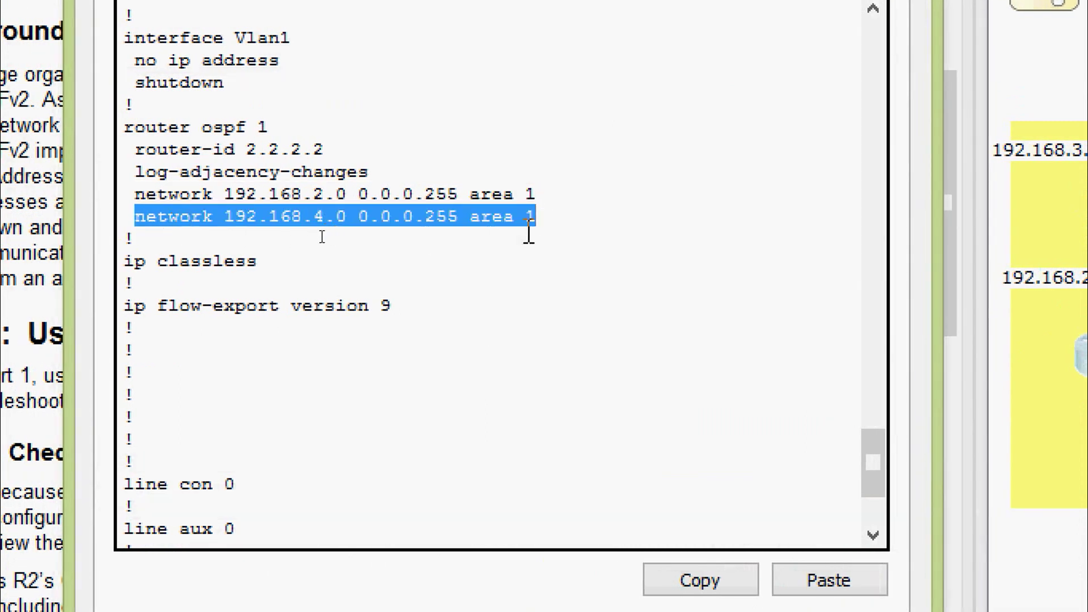
{"action": "left_click", "coordinate": [615, 226]}
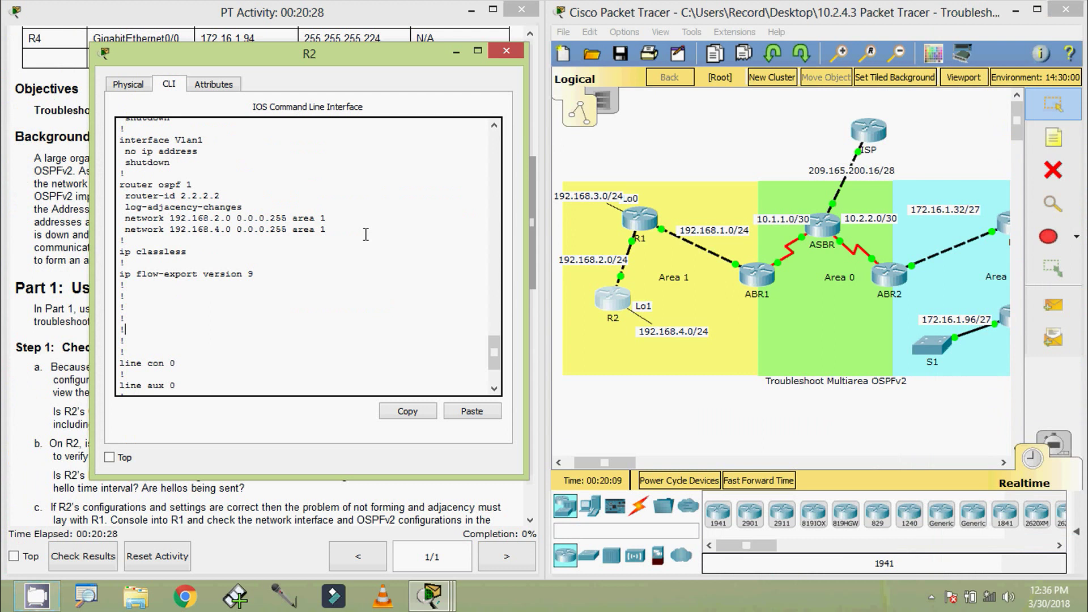
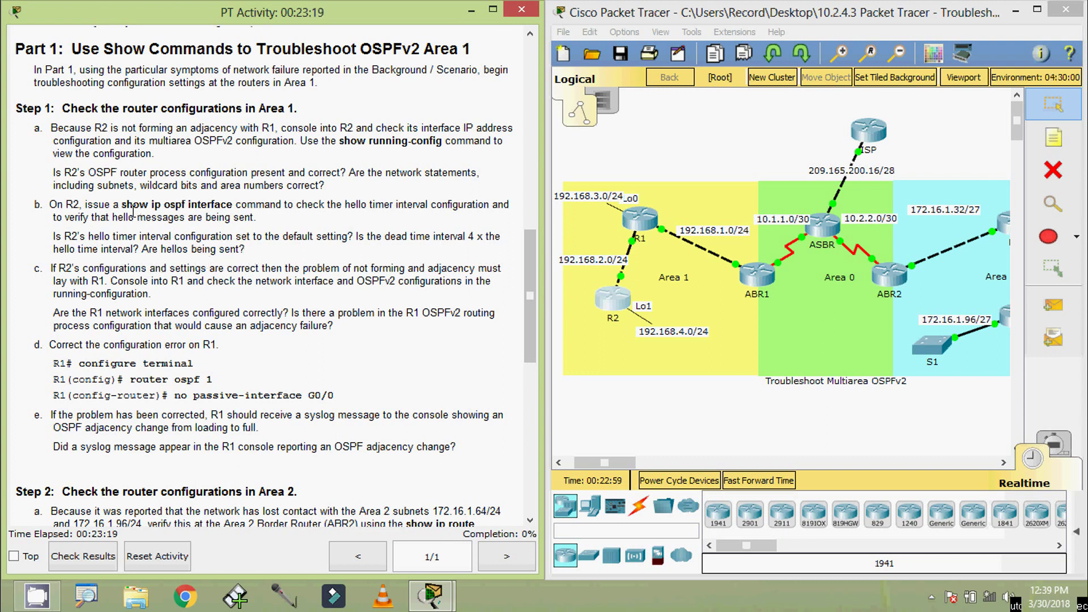
Reopen R2's command line and leave the paged running-config output to return to the privileged prompt.
{"action": "left_click_drag", "start_coordinate": [122, 205], "coordinate": [232, 205]}
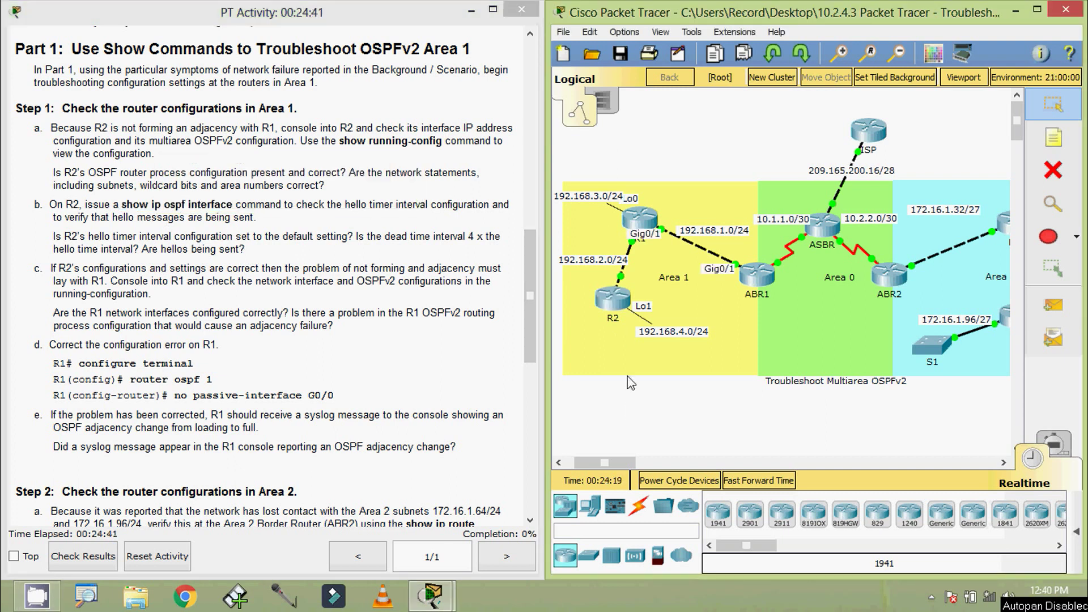
{"action": "left_click", "coordinate": [620, 306]}
{"action": "left_click_drag", "start_coordinate": [448, 120], "coordinate": [562, 59]}
{"action": "left_click", "coordinate": [514, 317]}
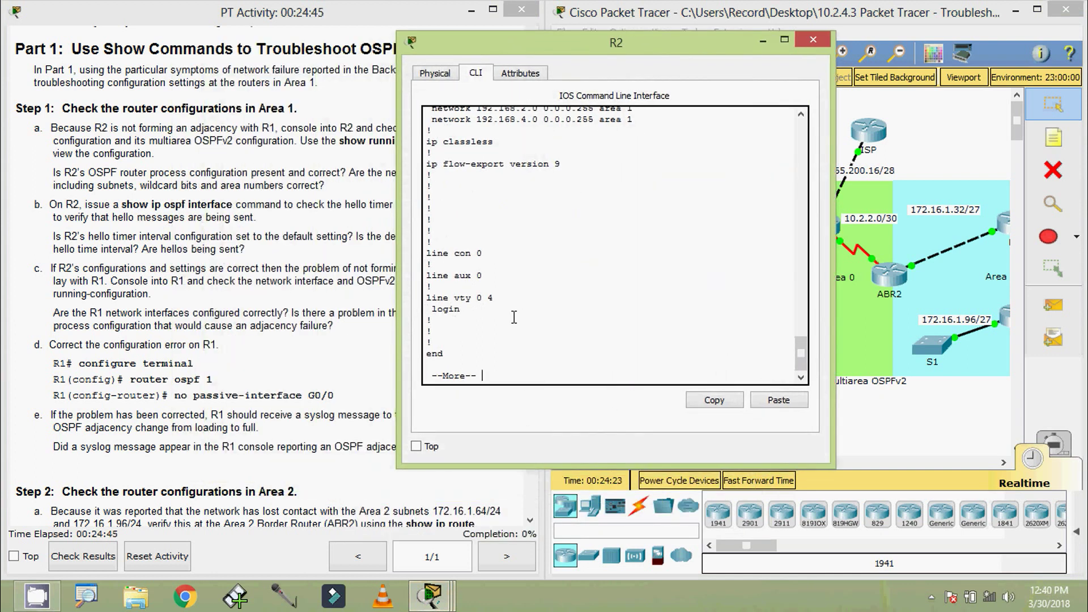
{"action": "key", "text": "Return"}
{"action": "key", "text": "Return"}
{"action": "key", "text": "Return"}
{"action": "key", "text": "Return"}
{"action": "key", "text": "Return"}
Run show ip ospf interface on R2.
{"action": "type", "text": "s"}
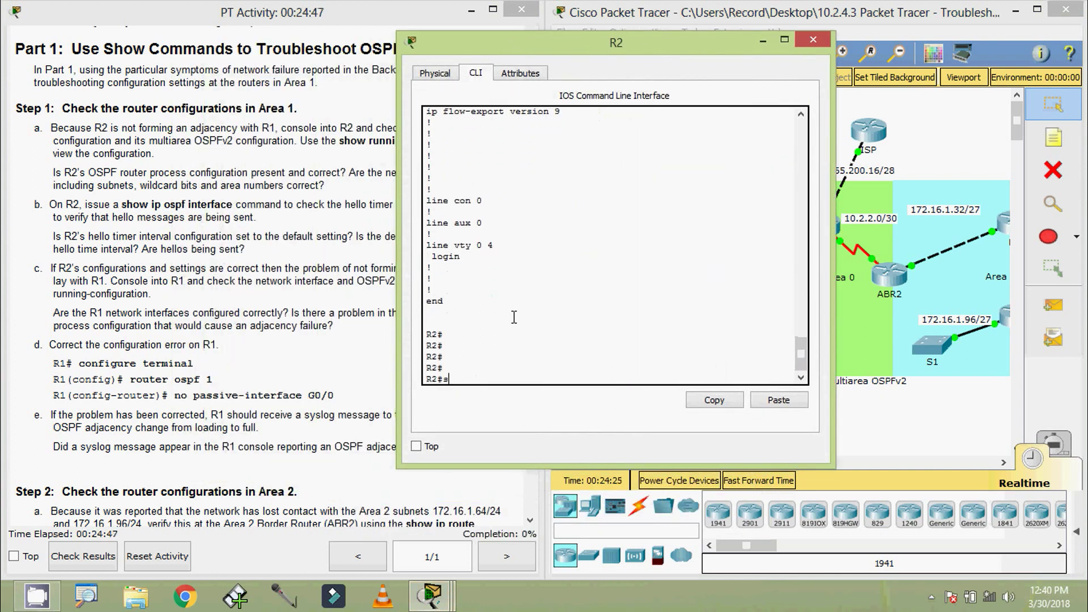
{"action": "type", "text": "h"}
{"action": "key", "text": "Tab"}
{"action": "type", "text": "ip os"}
{"action": "key", "text": "Tab"}
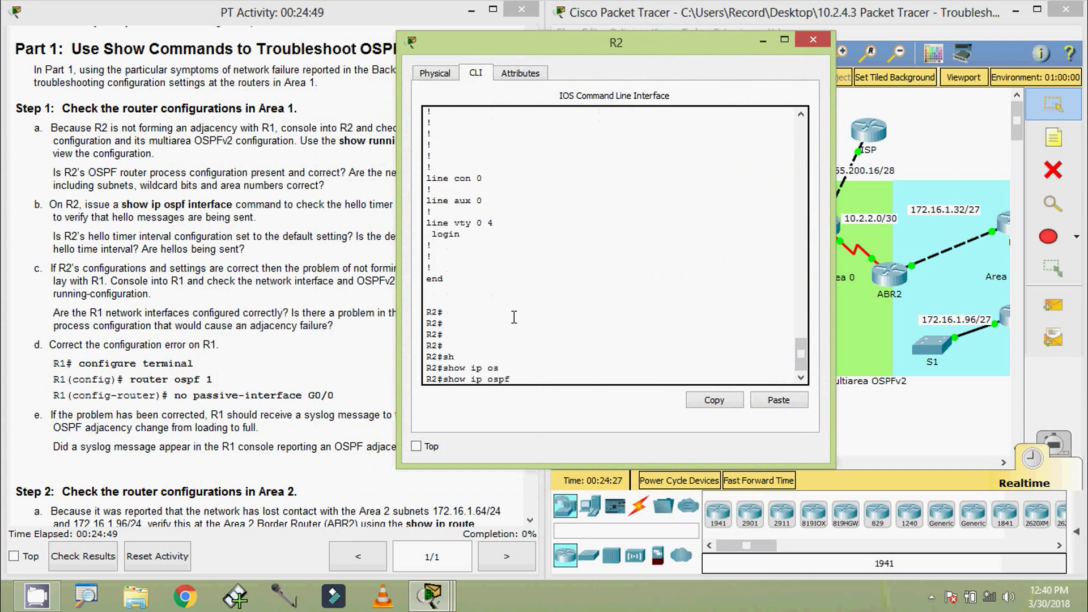
{"action": "type", "text": "in"}
{"action": "key", "text": "Tab"}
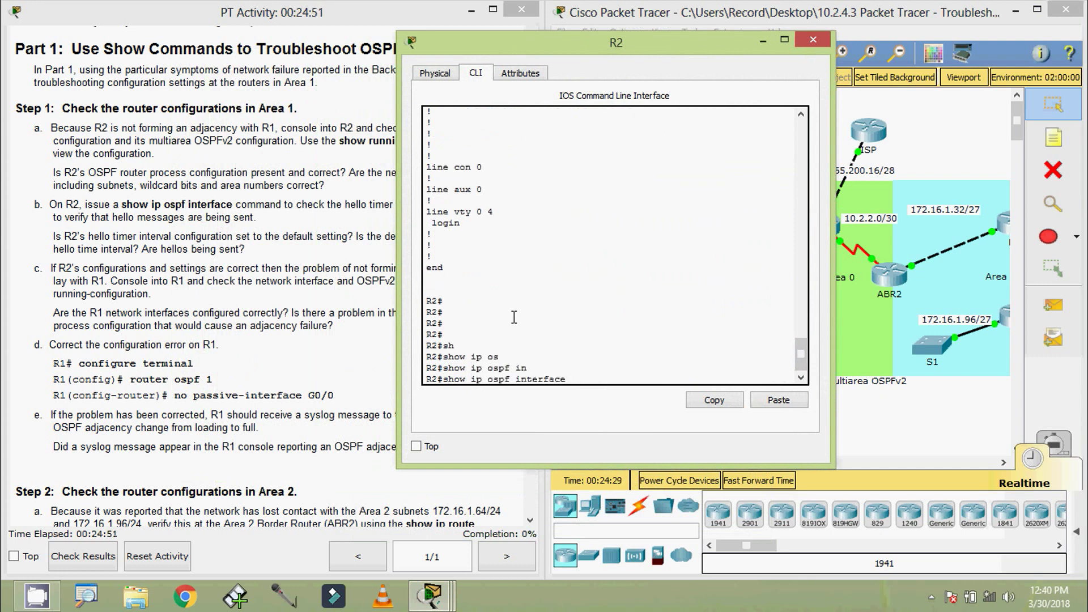
{"action": "key", "text": "Return"}
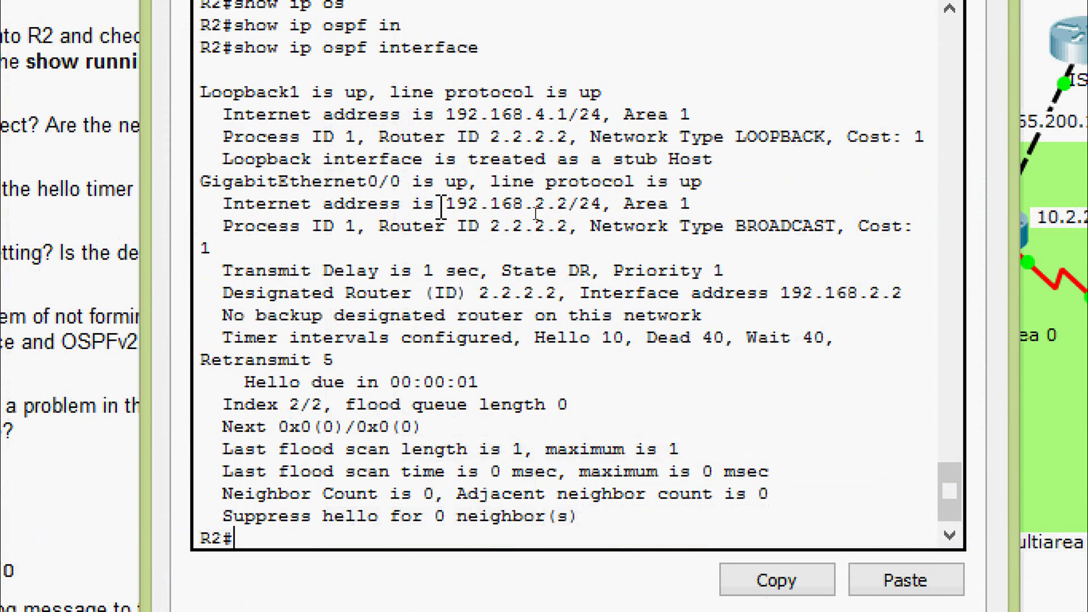
Compare R2's OSPF interface output with the port labels on the R1–R2 link in the topology.
{"action": "scroll", "coordinate": [458, 322], "scroll_direction": "up", "scroll_amount": 2}
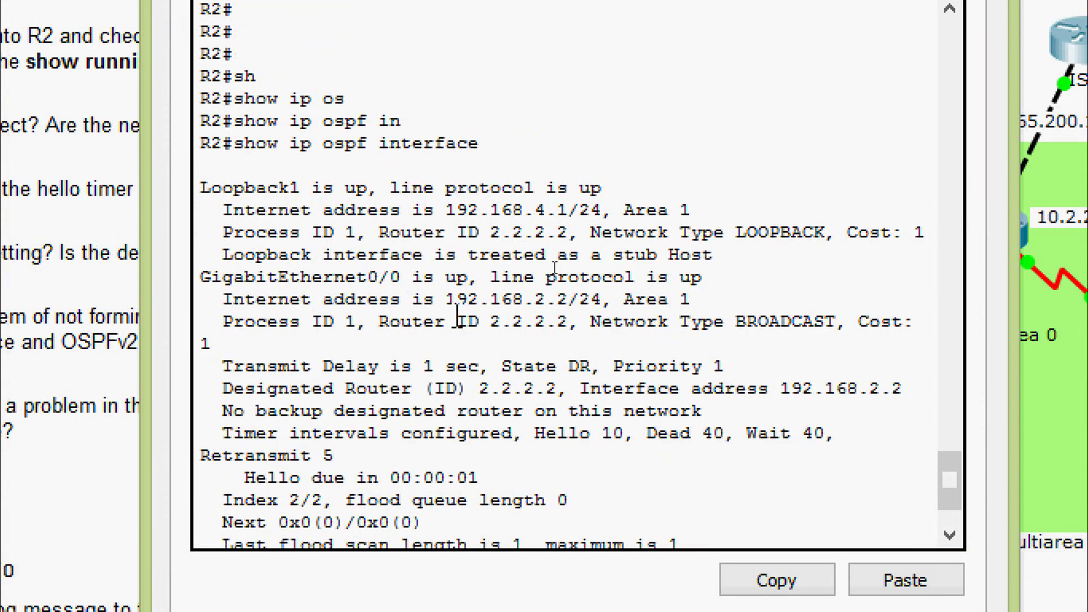
{"action": "scroll", "coordinate": [458, 321], "scroll_direction": "down", "scroll_amount": 2}
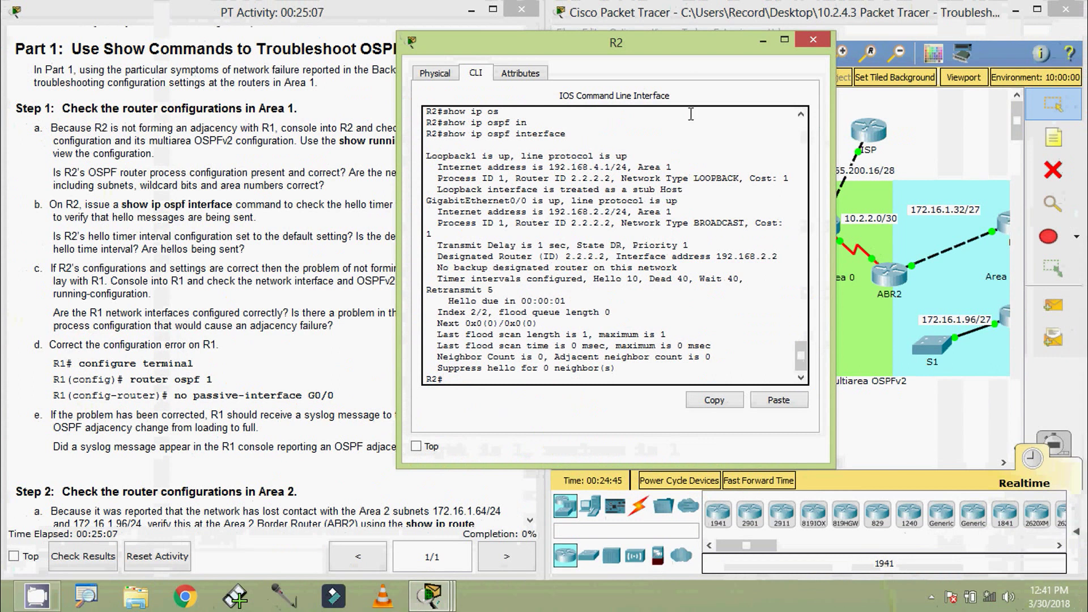
{"action": "left_click_drag", "start_coordinate": [662, 38], "coordinate": [377, 31]}
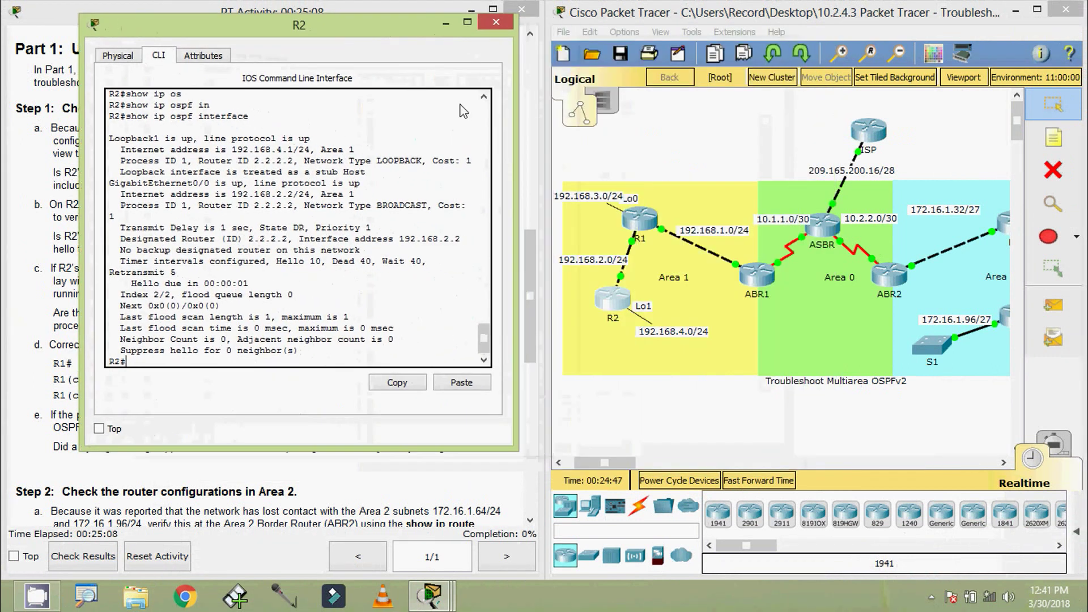
{"action": "left_click", "coordinate": [660, 381]}
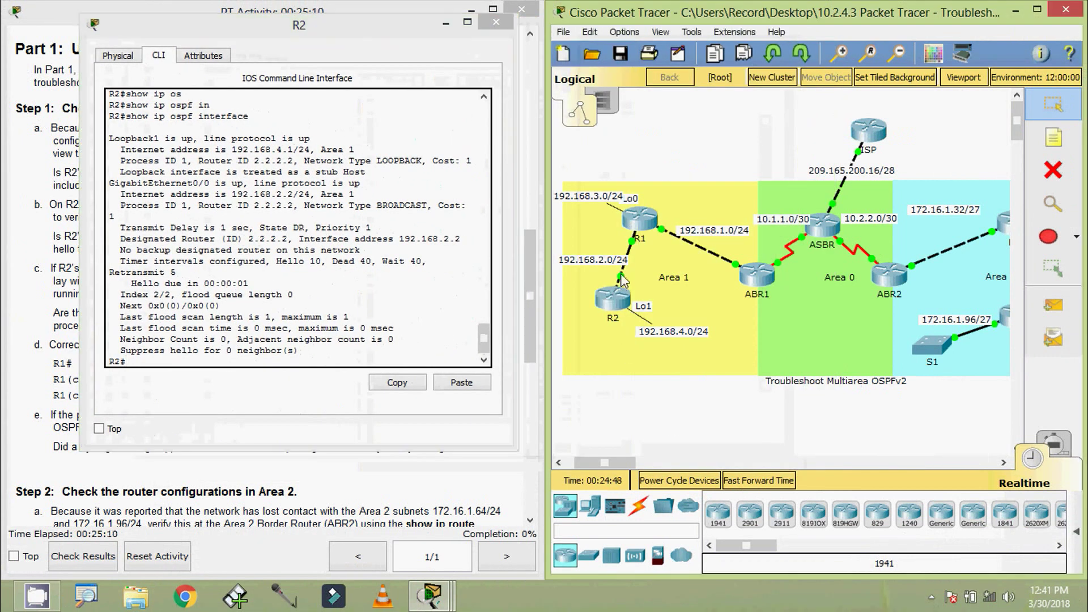
{"action": "mouse_move", "coordinate": [623, 282]}
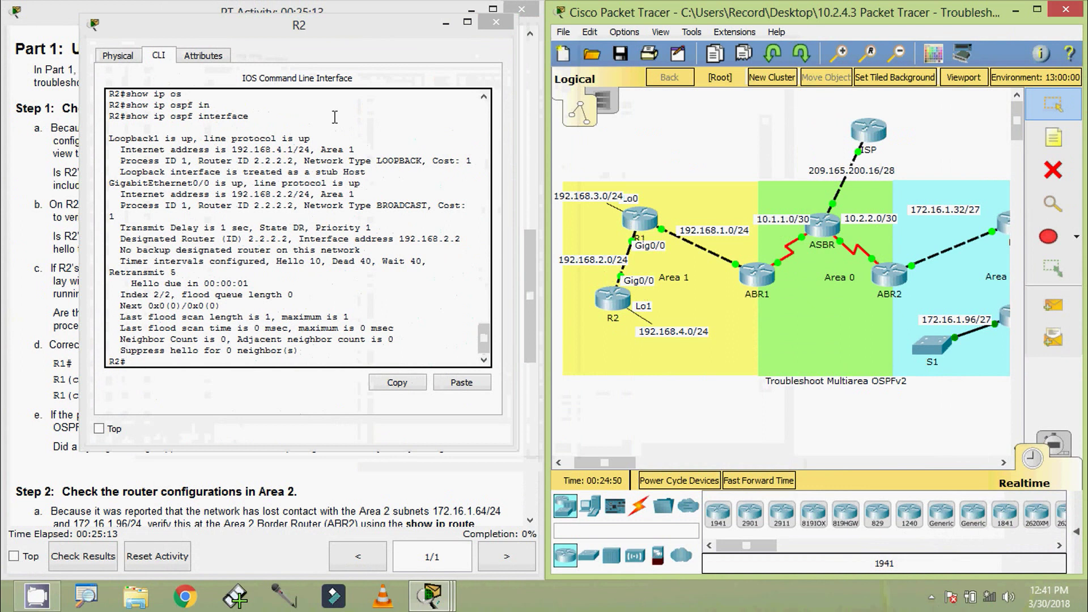
{"action": "left_click_drag", "start_coordinate": [303, 27], "coordinate": [379, 24]}
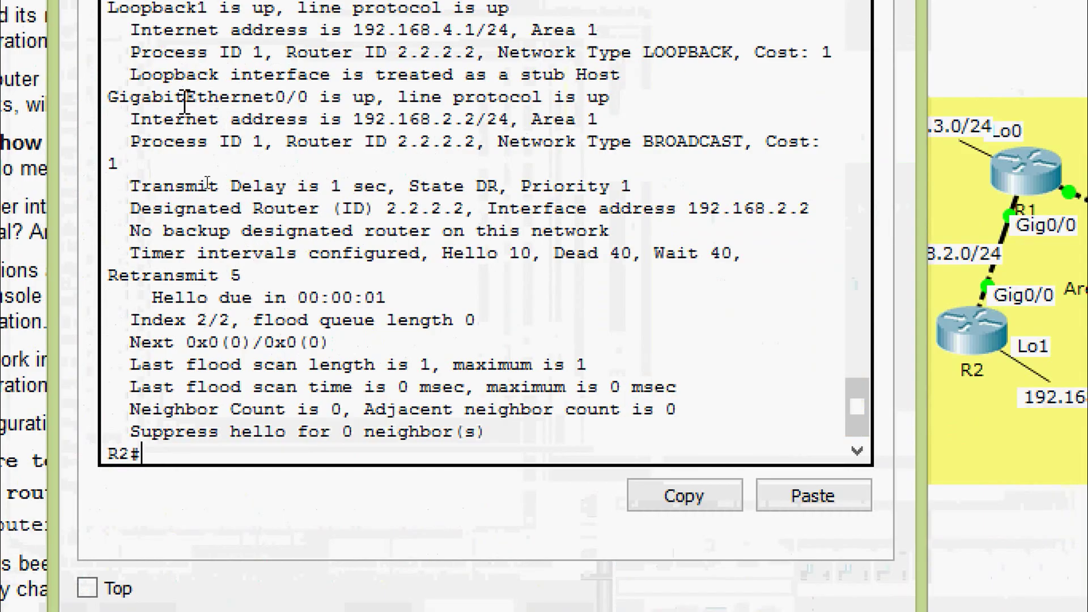
Examine GigabitEthernet0/0's hello and dead intervals on R2, and repeat show ip ospf interface to check the hello countdown.
{"action": "left_click_drag", "start_coordinate": [107, 96], "coordinate": [319, 97]}
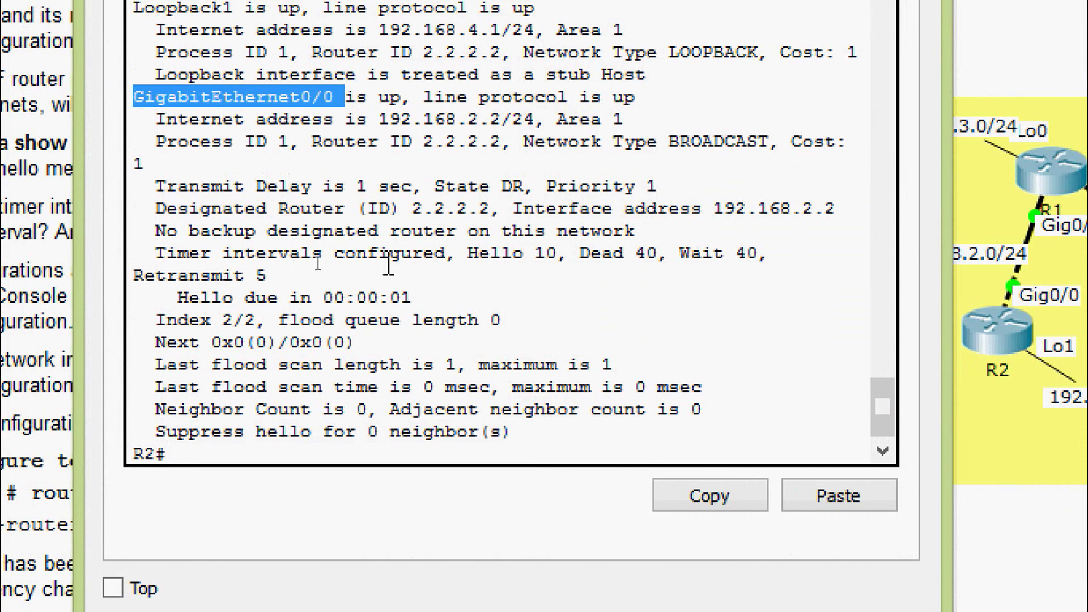
{"action": "left_click_drag", "start_coordinate": [468, 257], "coordinate": [624, 258]}
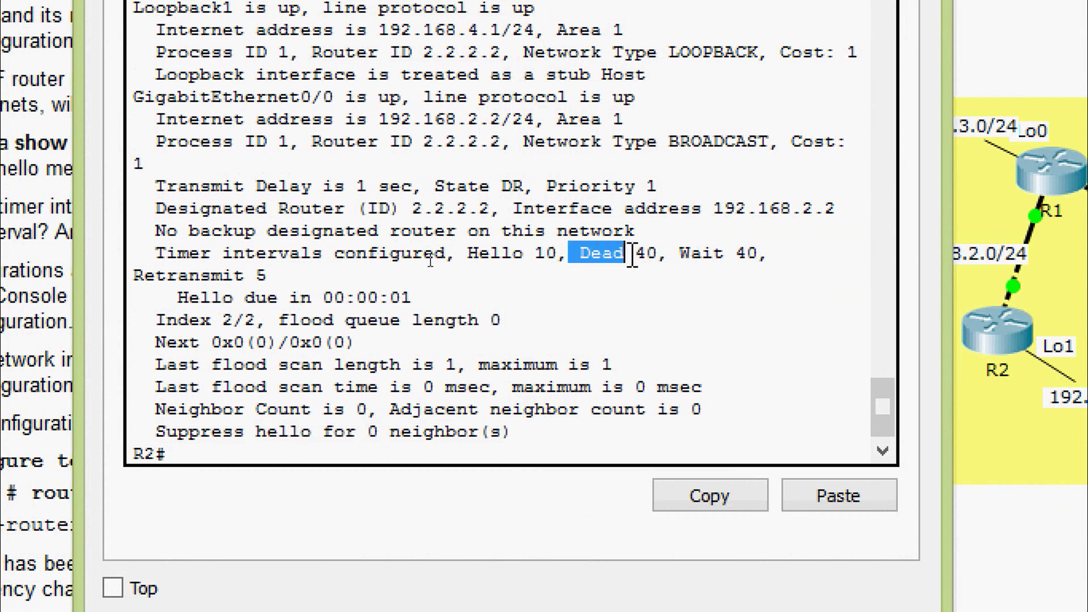
{"action": "left_click_drag", "start_coordinate": [556, 257], "coordinate": [528, 262]}
{"action": "left_click_drag", "start_coordinate": [625, 258], "coordinate": [724, 255]}
{"action": "left_click_drag", "start_coordinate": [278, 298], "coordinate": [448, 302]}
{"action": "left_click", "coordinate": [442, 302]}
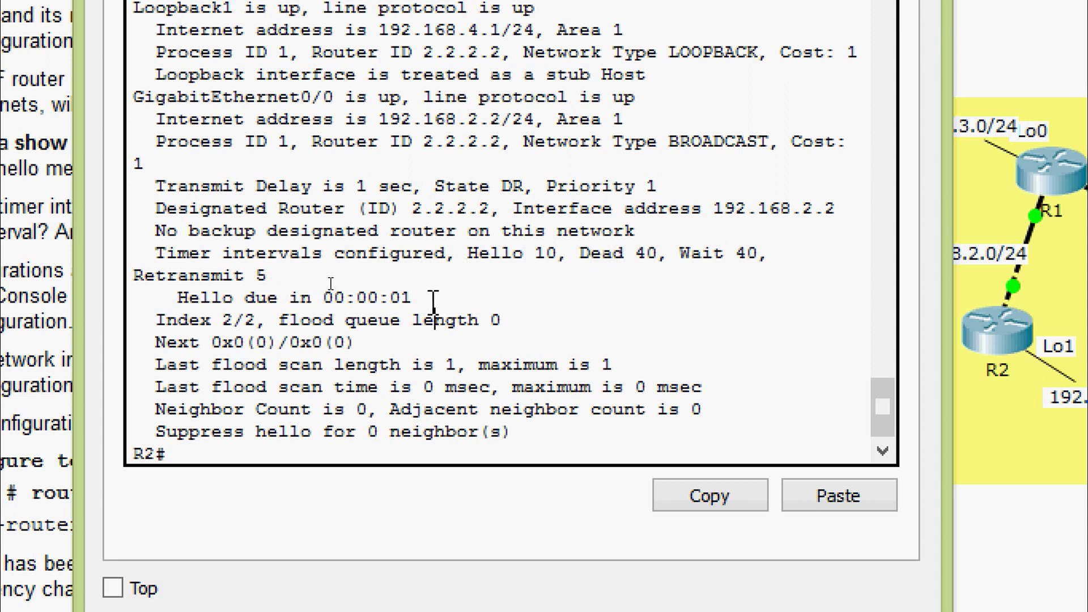
{"action": "left_click_drag", "start_coordinate": [415, 298], "coordinate": [177, 295]}
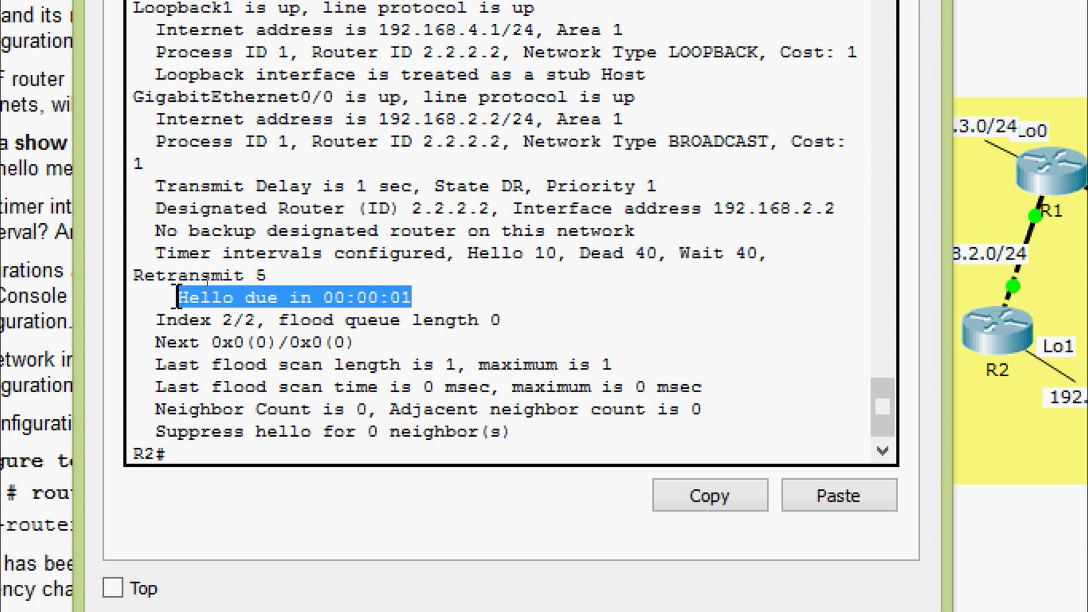
{"action": "left_click", "coordinate": [226, 441]}
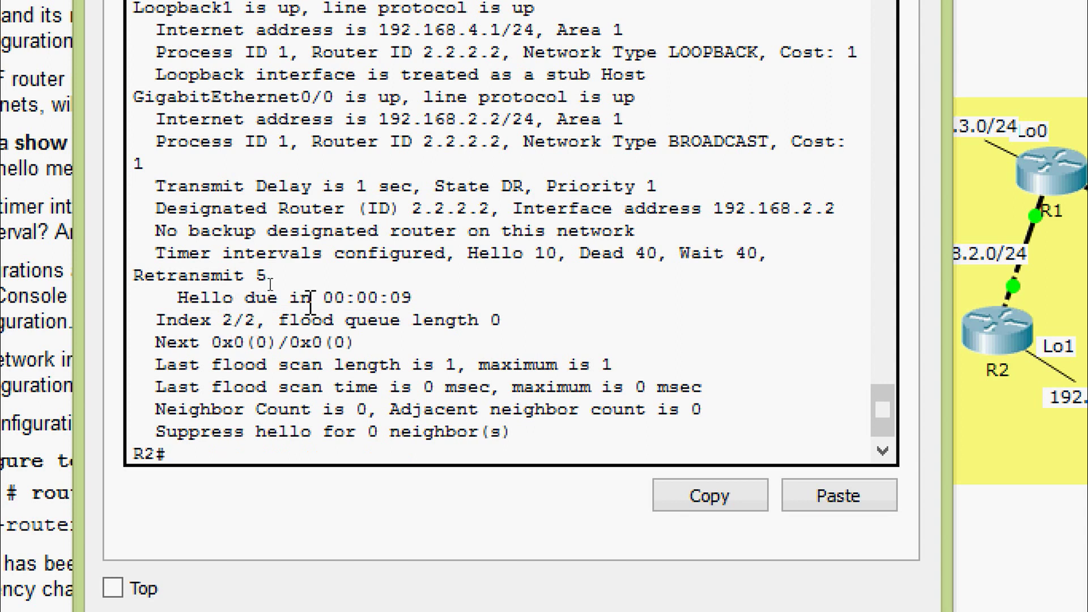
{"action": "left_click_drag", "start_coordinate": [310, 298], "coordinate": [155, 253]}
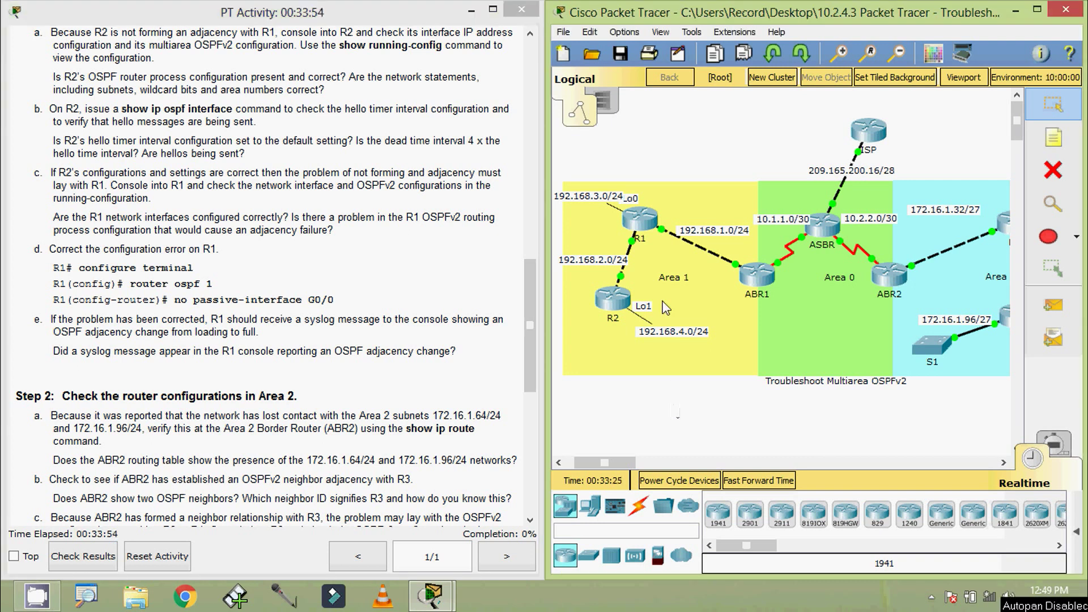
Open router R1's command line and enter privileged EXEC mode.
{"action": "left_click", "coordinate": [654, 227]}
{"action": "left_click_drag", "start_coordinate": [481, 109], "coordinate": [234, 40]}
{"action": "left_click", "coordinate": [157, 68]}
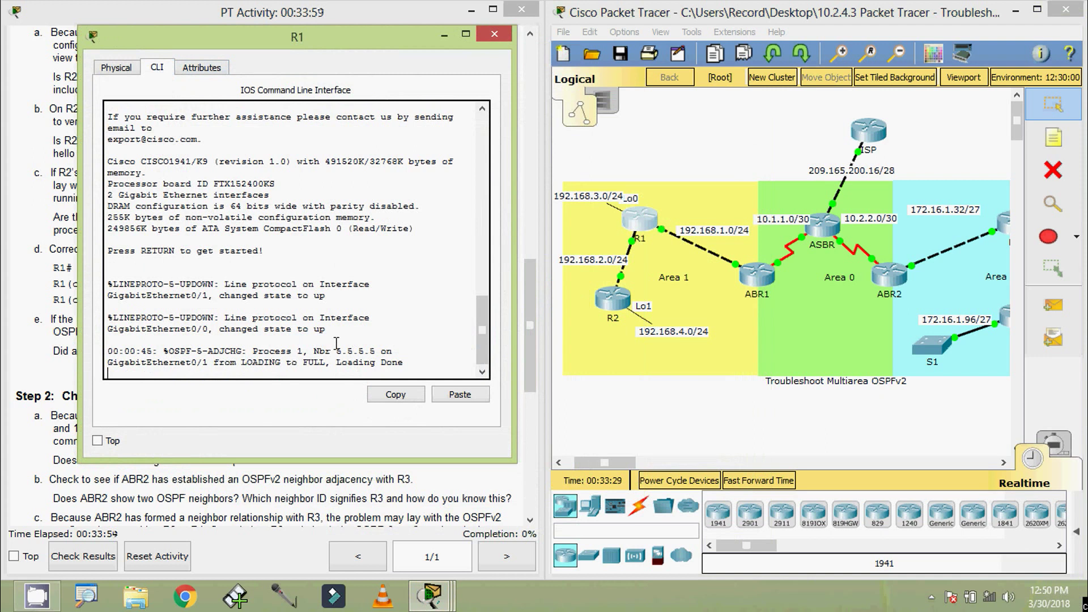
{"action": "key", "text": "Return"}
{"action": "key", "text": "Return"}
{"action": "type", "text": "ena"}
{"action": "key", "text": "Tab"}
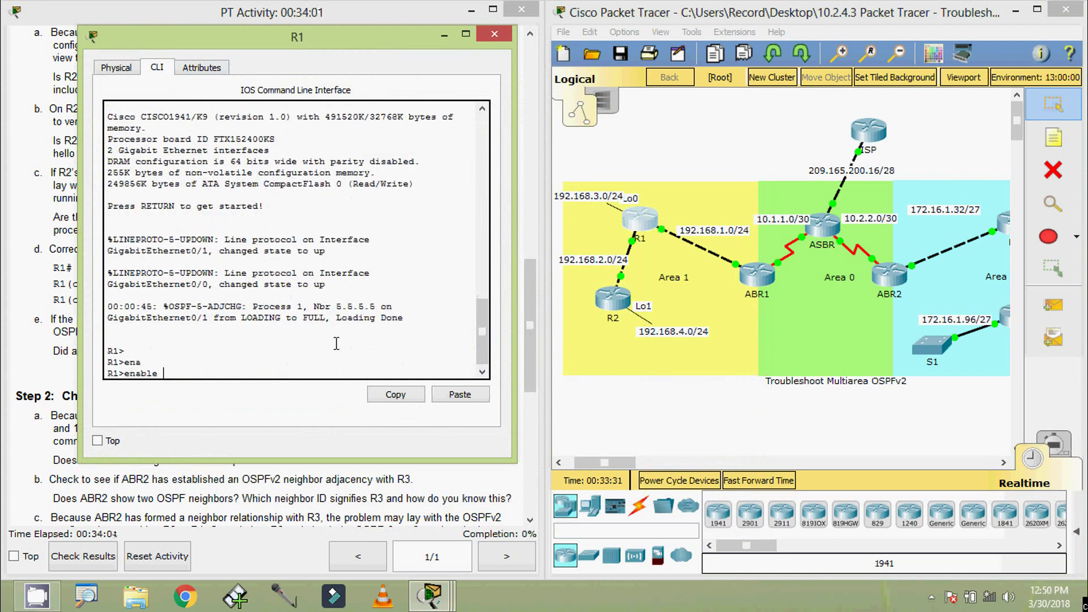
{"action": "key", "text": "Return"}
Display R1's full running configuration with show running-config.
{"action": "type", "text": "sh"}
{"action": "key", "text": "Tab"}
{"action": "type", "text": "ru"}
{"action": "key", "text": "Tab"}
{"action": "key", "text": "Return"}
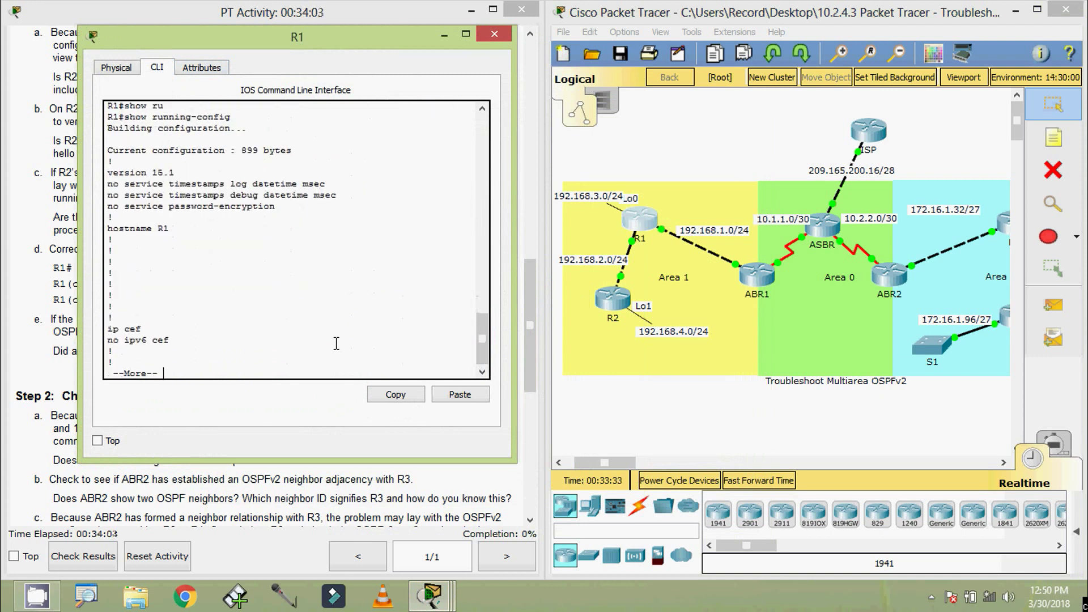
{"action": "key", "text": "space"}
{"action": "key", "text": "space"}
Examine the passive-interface setting under router ospf 1 in R1's running configuration and compare it with the topology.
{"action": "scroll", "coordinate": [311, 293], "scroll_direction": "up", "scroll_amount": 2}
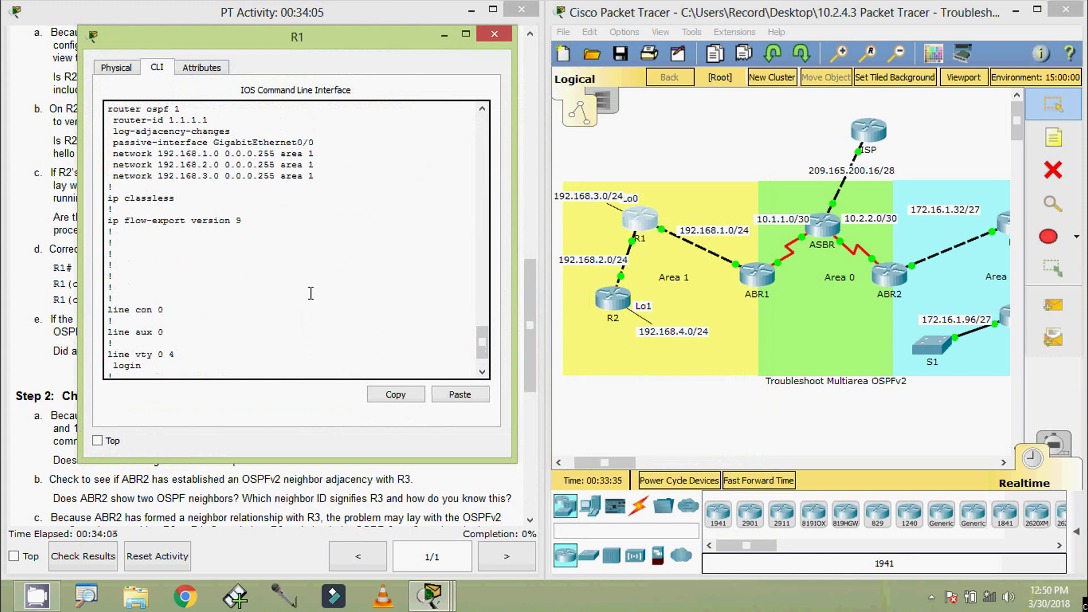
{"action": "scroll", "coordinate": [275, 268], "scroll_direction": "up", "scroll_amount": 2}
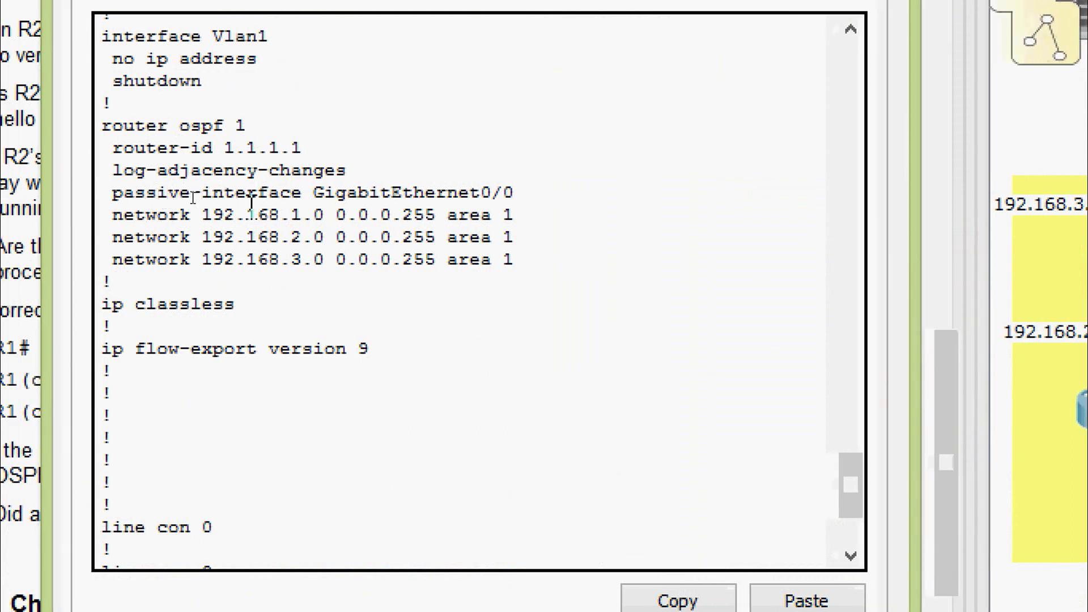
{"action": "left_click_drag", "start_coordinate": [312, 198], "coordinate": [513, 195]}
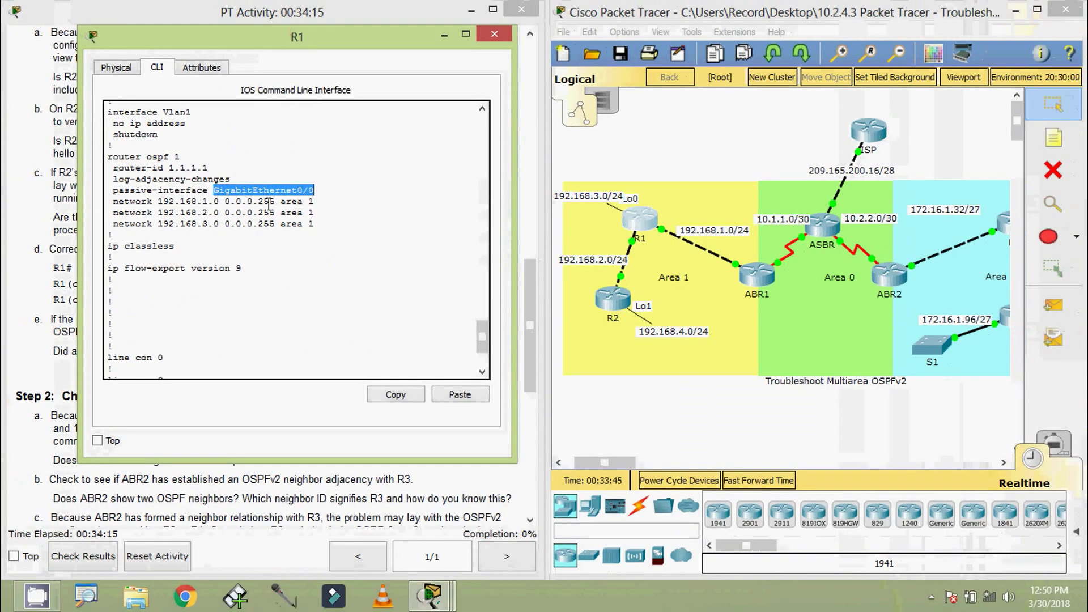
{"action": "left_click", "coordinate": [268, 202]}
{"action": "left_click", "coordinate": [630, 169]}
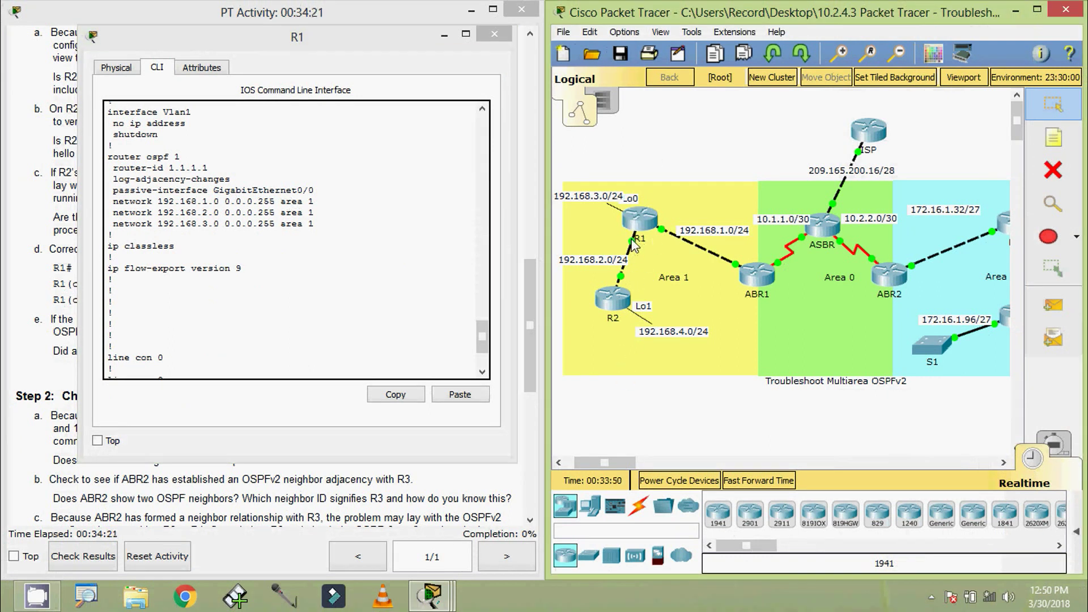
Compare R1's network statements and passive-interface line under router ospf 1 with the interfaces and subnets in the Area 1 topology.
{"action": "mouse_move", "coordinate": [634, 241]}
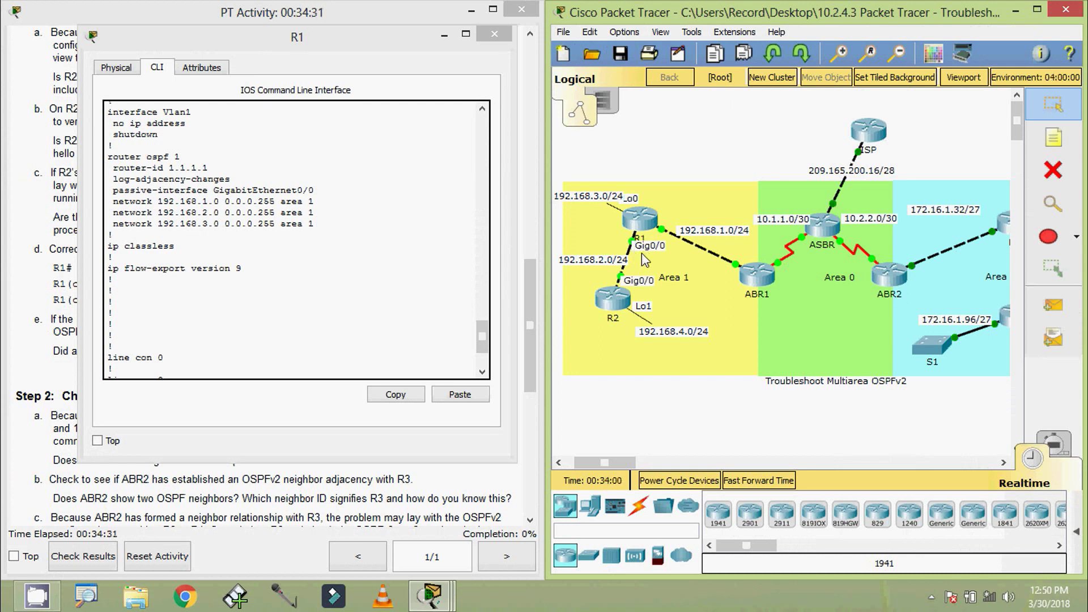
{"action": "key", "text": "alt"}
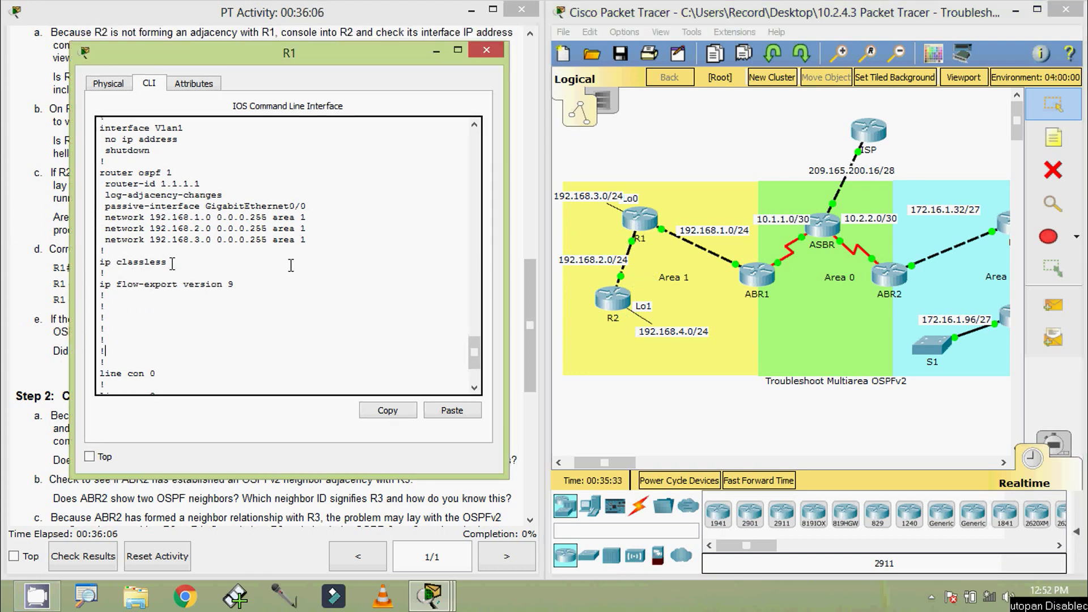
{"action": "left_click_drag", "start_coordinate": [105, 217], "coordinate": [312, 218]}
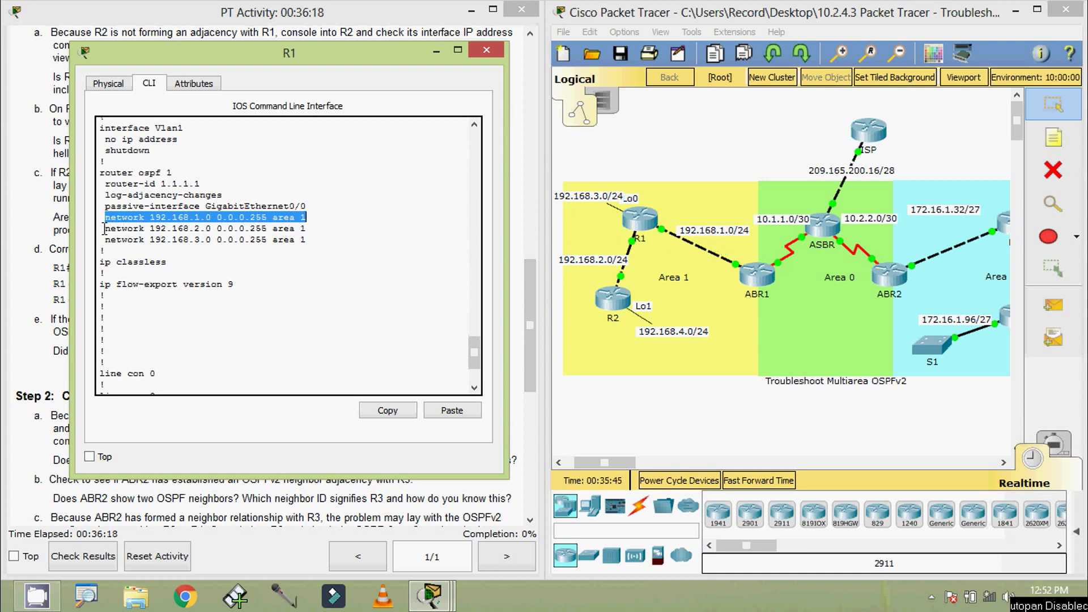
{"action": "left_click_drag", "start_coordinate": [104, 228], "coordinate": [306, 229]}
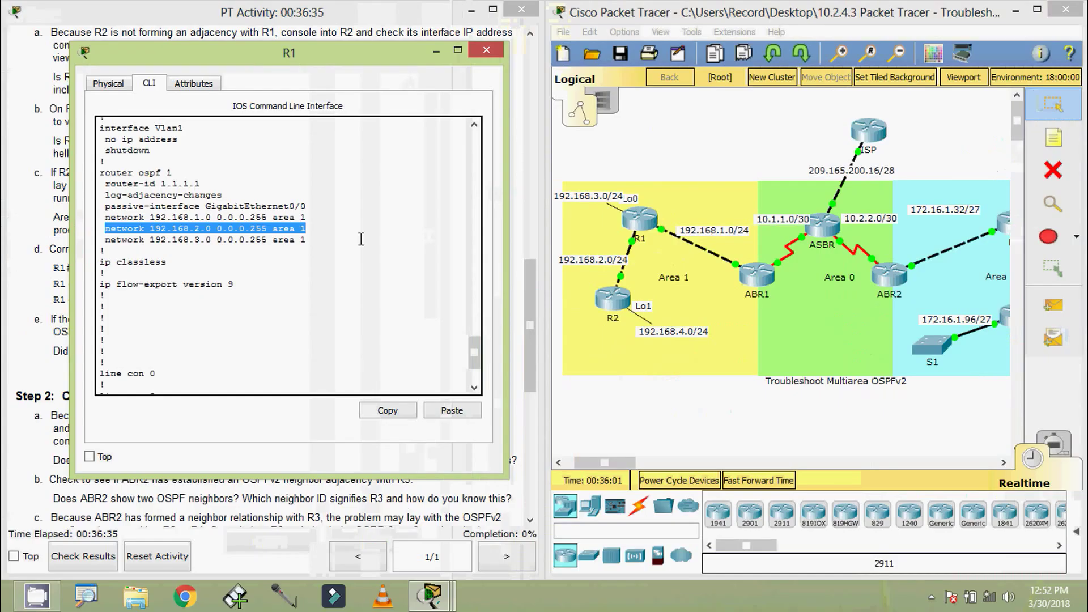
{"action": "left_click_drag", "start_coordinate": [327, 241], "coordinate": [107, 220]}
{"action": "left_click", "coordinate": [169, 243]}
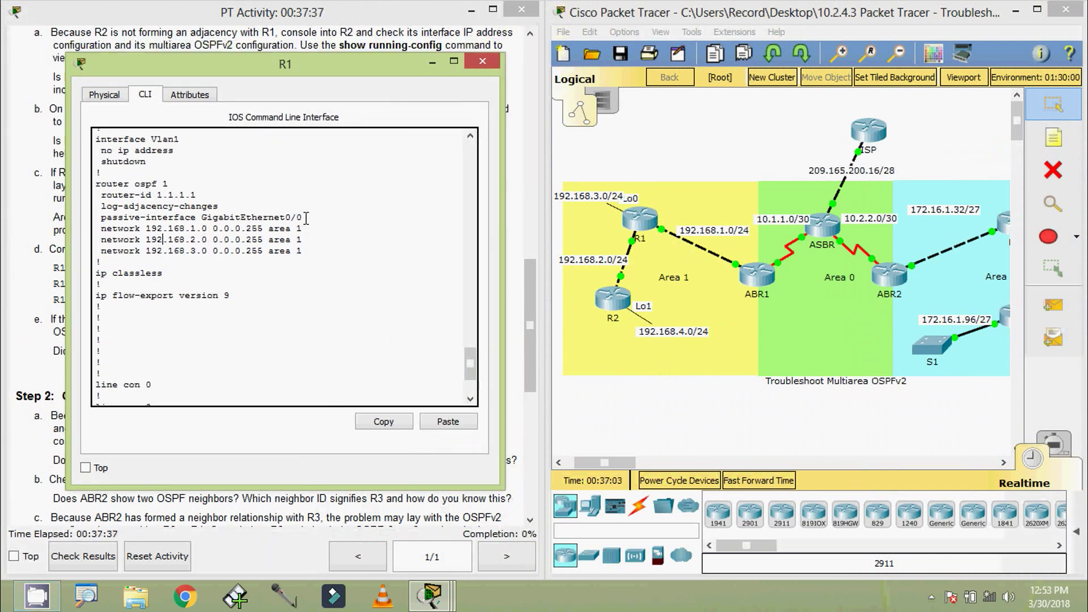
{"action": "left_click_drag", "start_coordinate": [306, 218], "coordinate": [95, 218]}
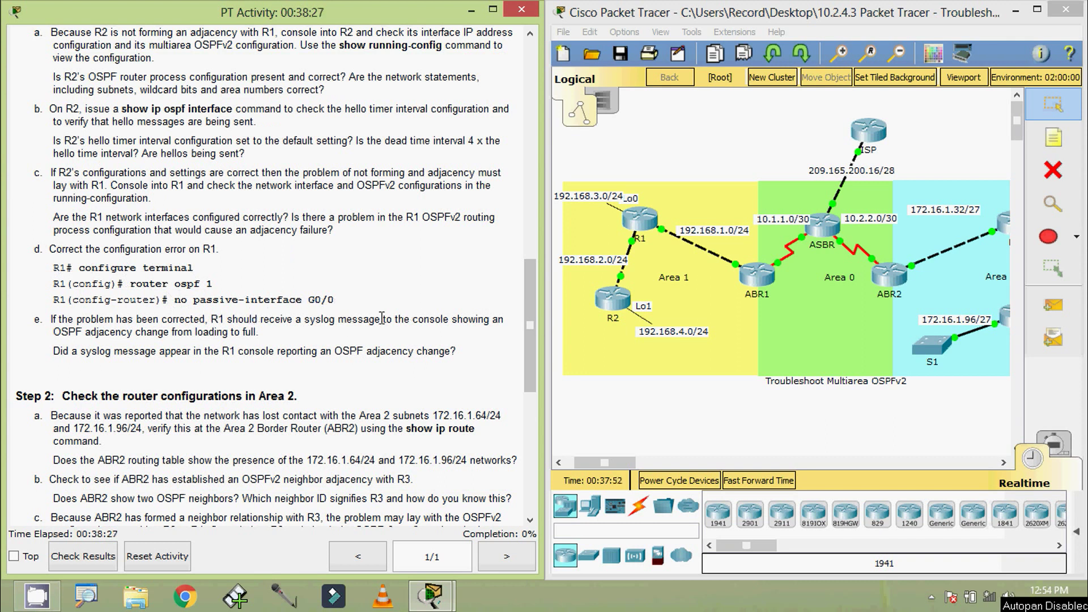
Reopen R1's command line and enter global configuration mode with configure terminal.
{"action": "left_click", "coordinate": [635, 223]}
{"action": "left_click_drag", "start_coordinate": [508, 119], "coordinate": [752, 56]}
{"action": "key", "text": "space"}
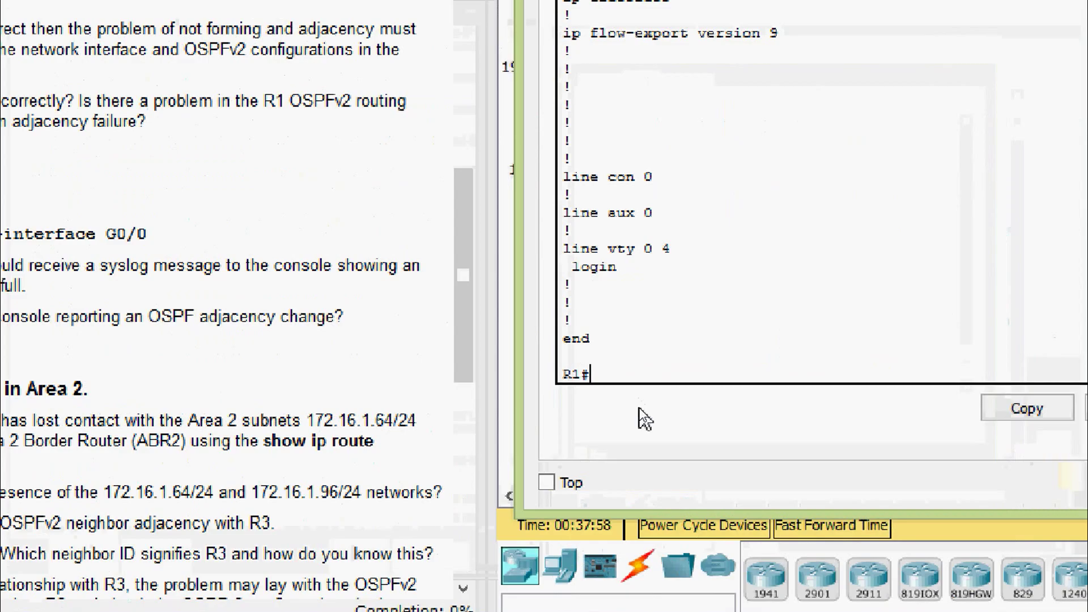
{"action": "key", "text": "Return"}
{"action": "key", "text": "Return"}
{"action": "key", "text": "Return"}
{"action": "type", "text": "conf"}
{"action": "key", "text": "Tab"}
{"action": "type", "text": "t"}
{"action": "key", "text": "Tab"}
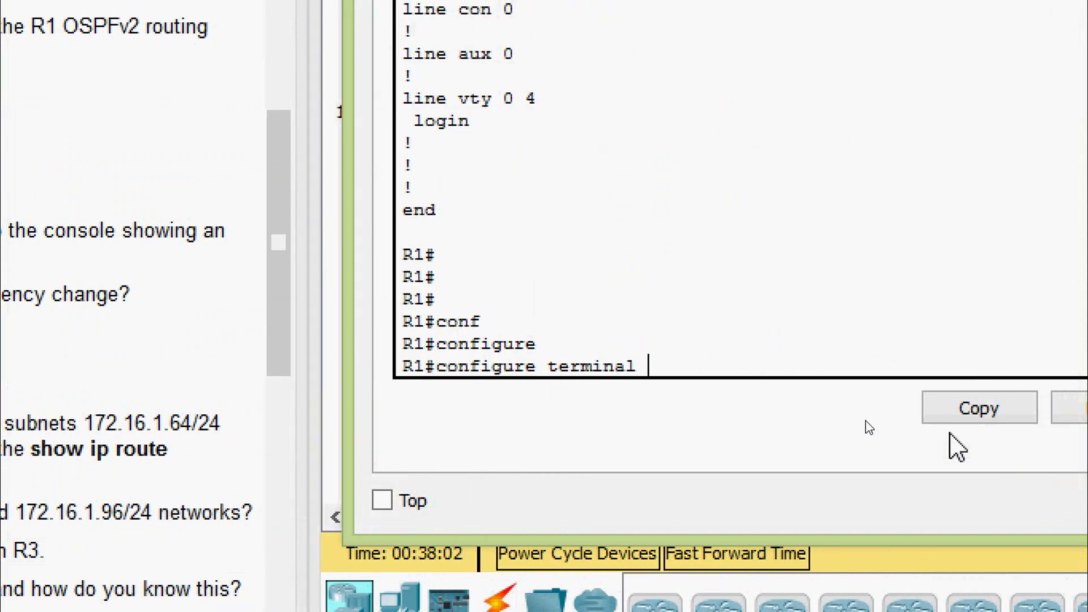
{"action": "key", "text": "Return"}
{"action": "key", "text": "Return"}
{"action": "key", "text": "Return"}
Enter router configuration mode for OSPF process 1 on R1 with router ospf 1.
{"action": "type", "text": "router"}
{"action": "key", "text": "Tab"}
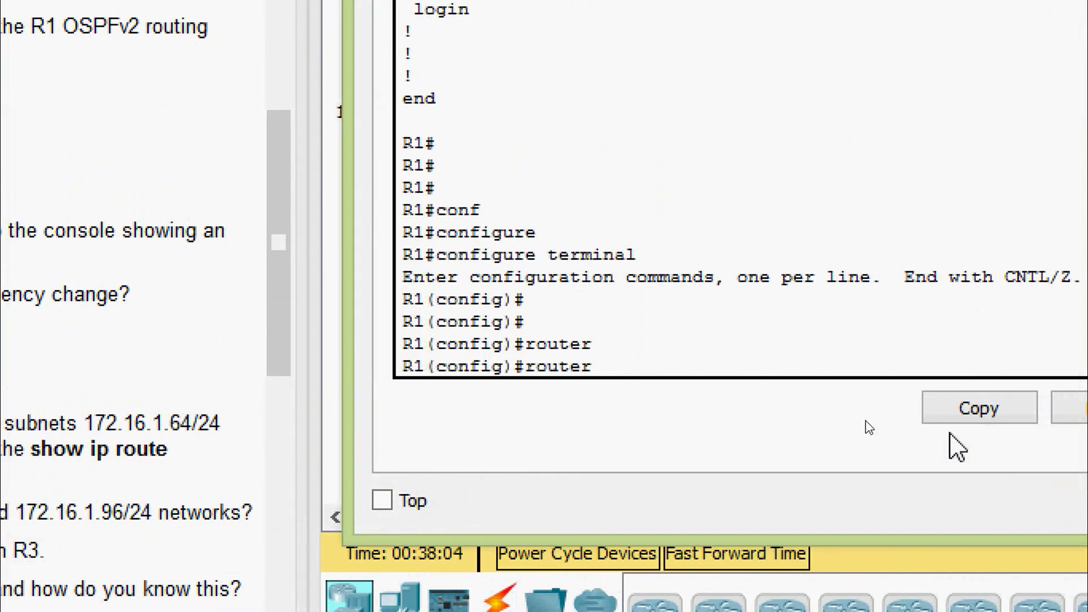
{"action": "type", "text": "os"}
{"action": "key", "text": "Tab"}
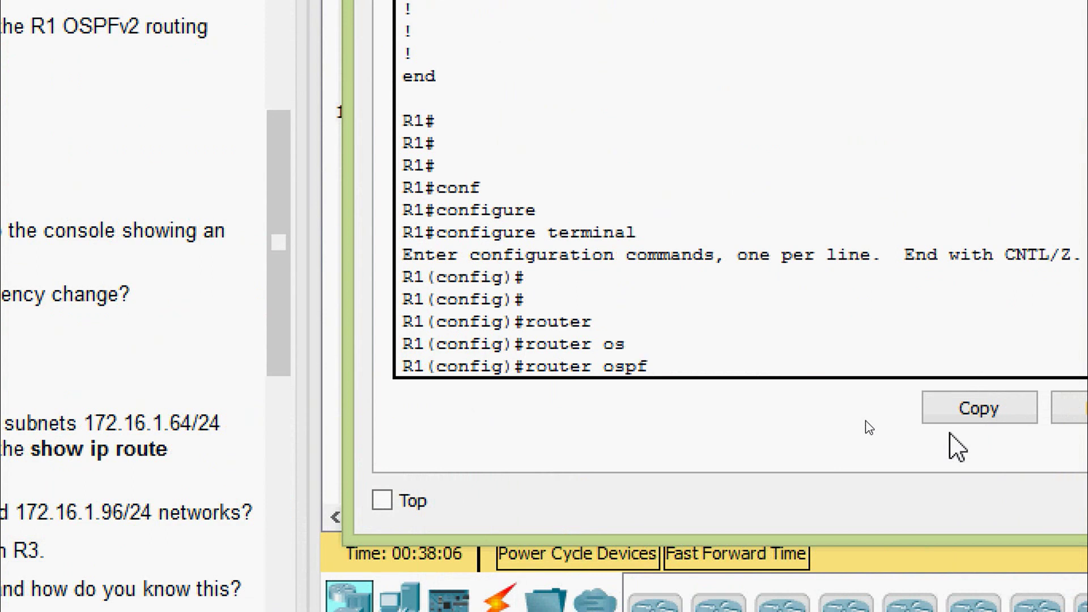
{"action": "type", "text": "1"}
{"action": "key", "text": "Return"}
Remove the passive setting from R1's GigabitEthernet 0/0 with no passive-interface gigabitEthernet 0/0.
{"action": "type", "text": "no p"}
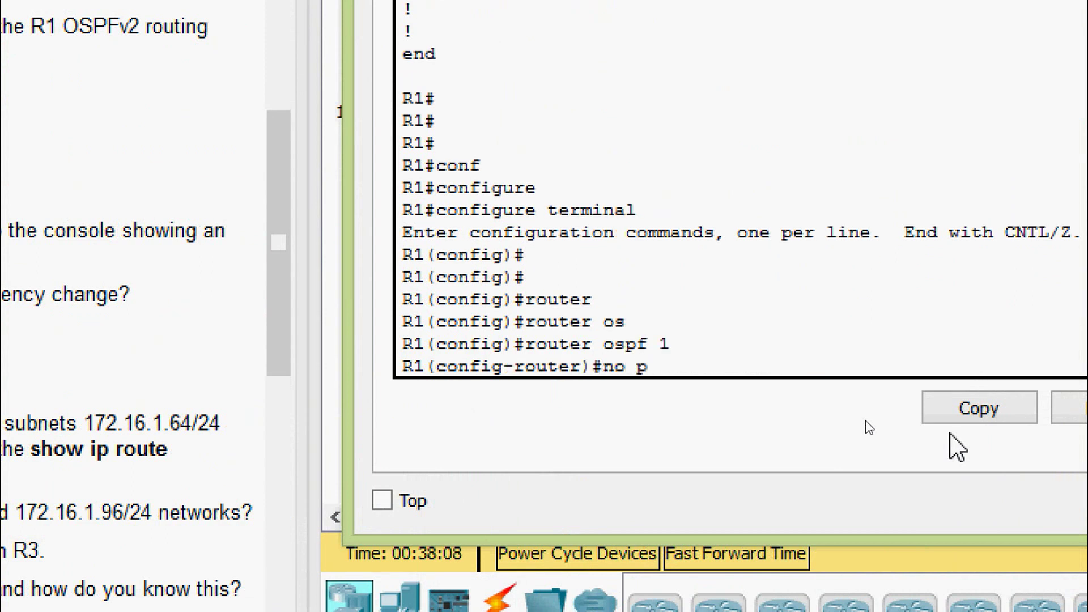
{"action": "type", "text": "as"}
{"action": "key", "text": "Tab"}
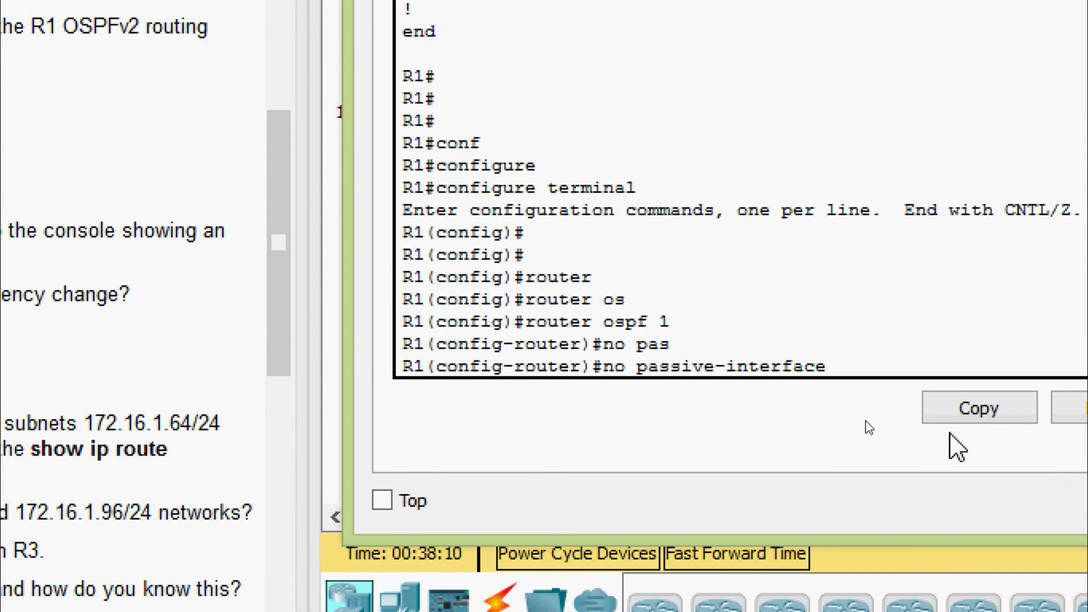
{"action": "type", "text": "gi"}
{"action": "key", "text": "Tab"}
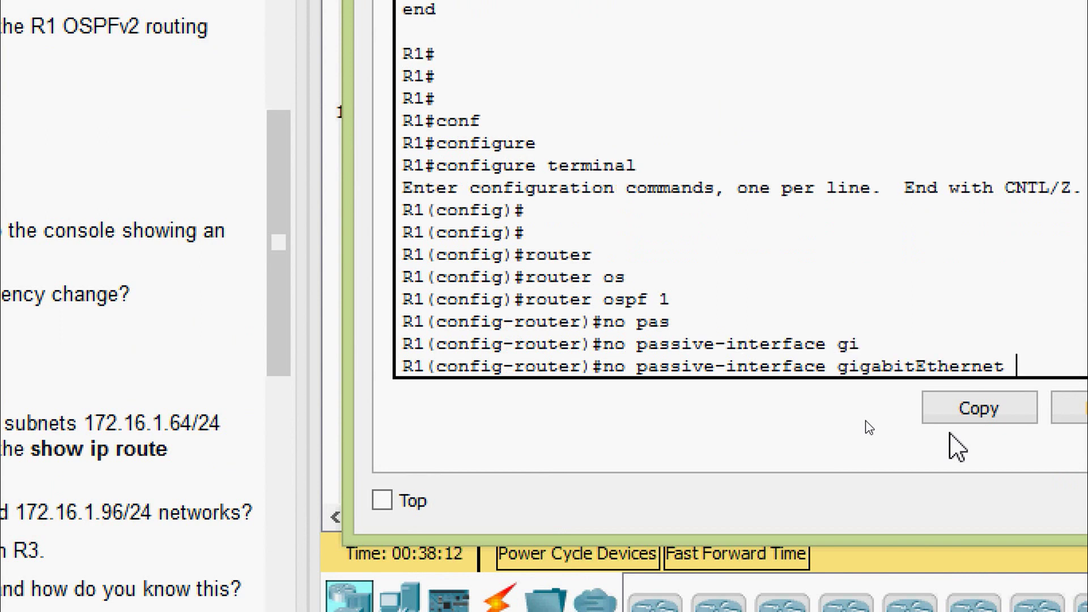
{"action": "type", "text": "0/0"}
{"action": "key", "text": "Return"}
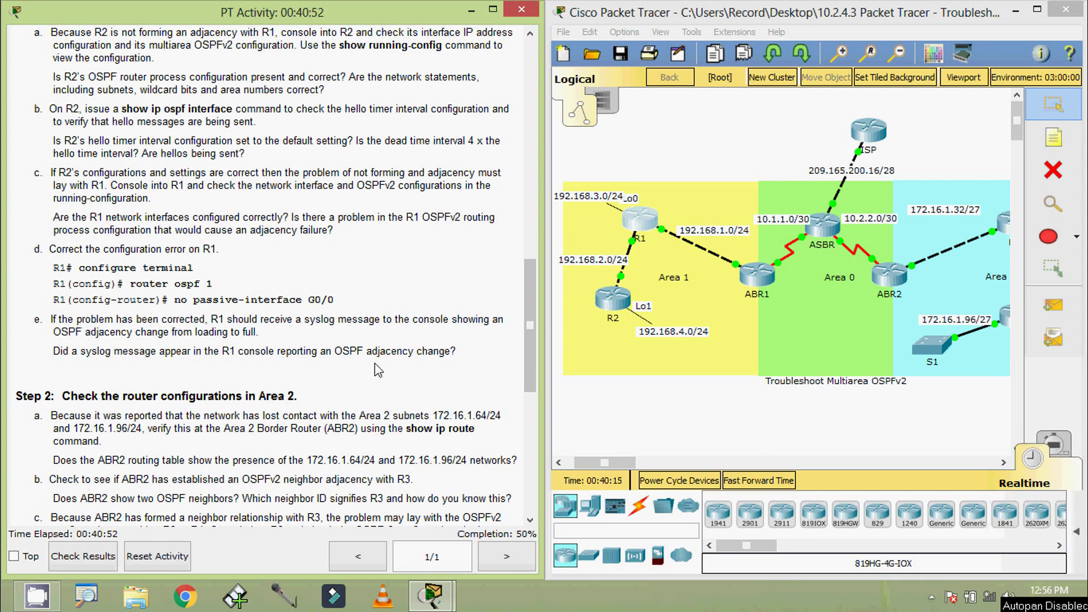
Reopen R1's console and examine the syslog output for an OSPF adjacency change.
{"action": "left_click", "coordinate": [639, 223]}
{"action": "left_click_drag", "start_coordinate": [612, 116], "coordinate": [811, 70]}
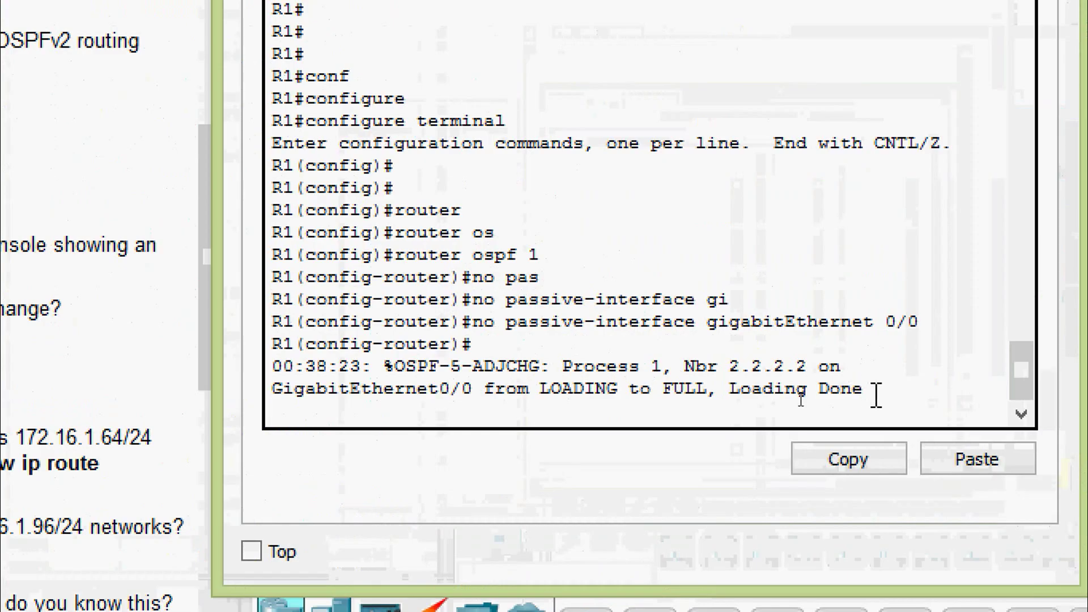
{"action": "left_click_drag", "start_coordinate": [878, 392], "coordinate": [544, 381]}
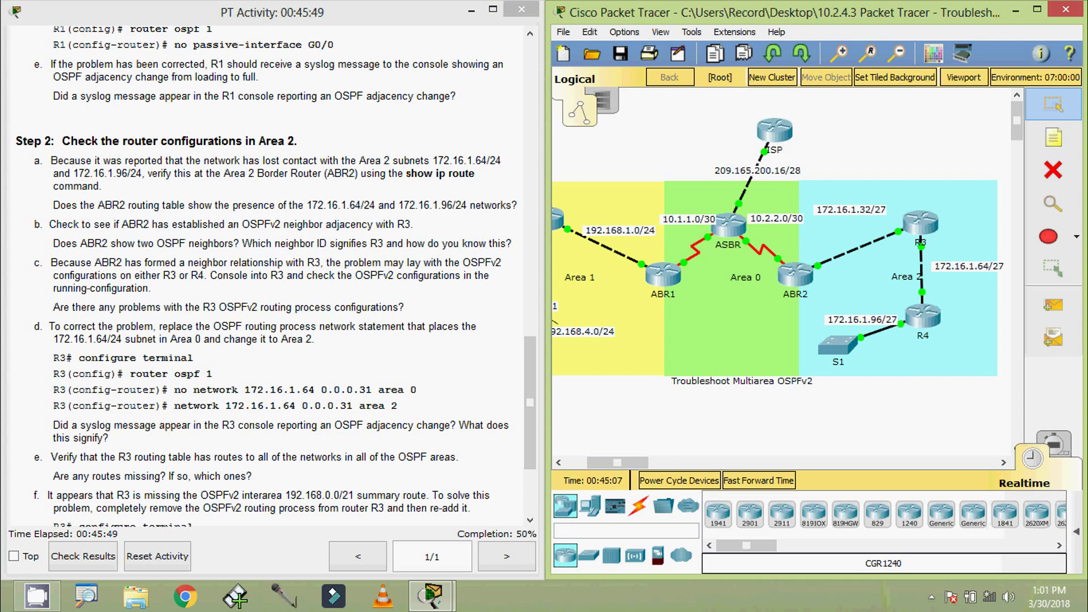
Open the ABR2 router's command line and enter privileged EXEC mode.
{"action": "left_click", "coordinate": [796, 275]}
{"action": "left_click_drag", "start_coordinate": [462, 114], "coordinate": [215, 27]}
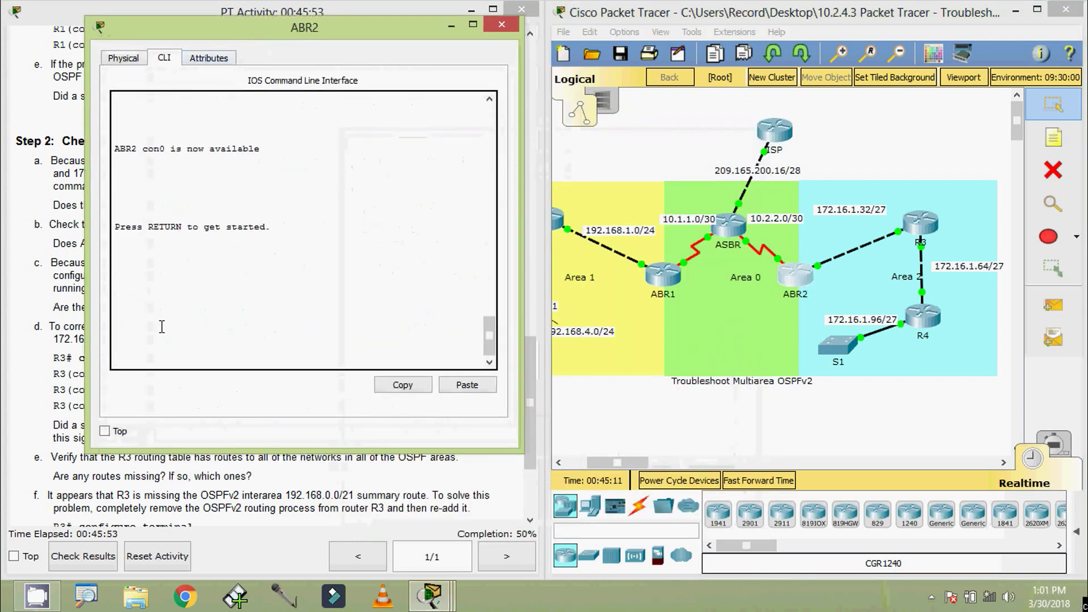
{"action": "key", "text": "Return"}
{"action": "type", "text": "ena"}
{"action": "key", "text": "Tab"}
{"action": "key", "text": "Return"}
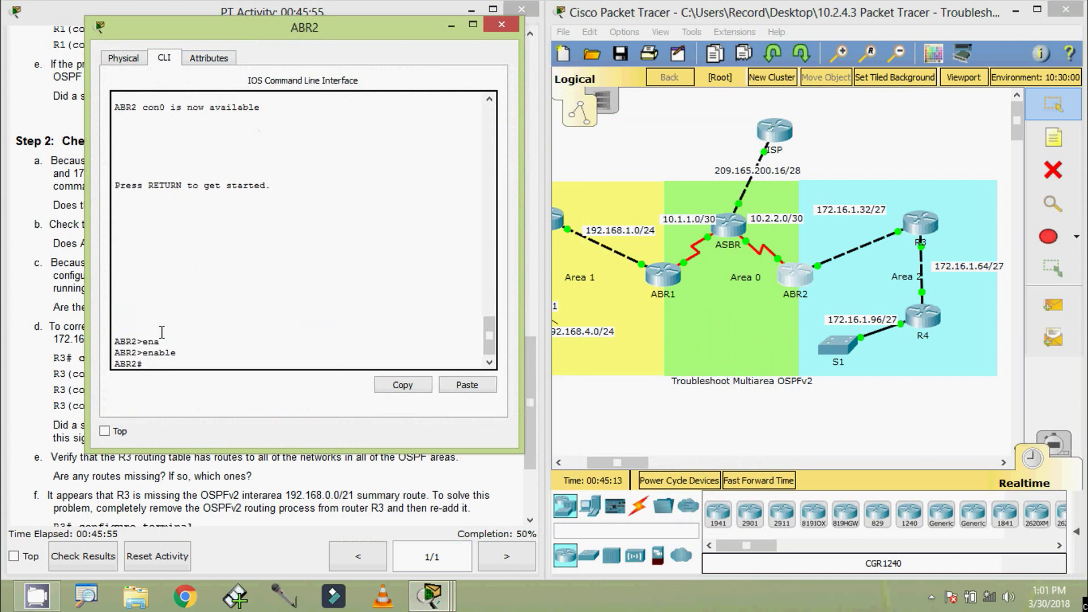
Display ABR2's routing table with show ip route and check its OSPF entries for the Area 2 subnets.
{"action": "type", "text": "sh"}
{"action": "key", "text": "Tab"}
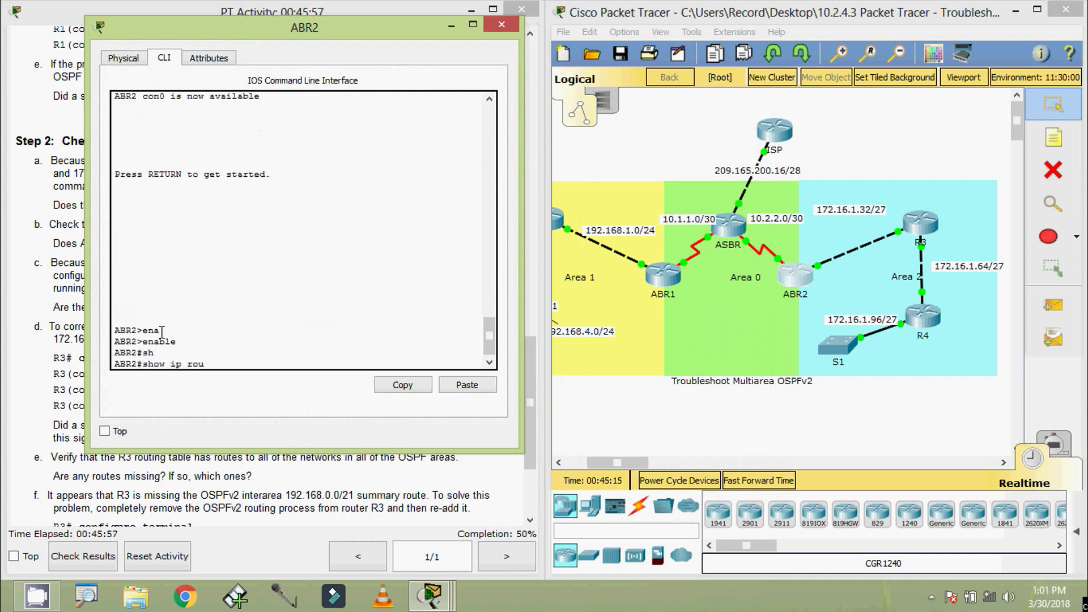
{"action": "type", "text": "ip rou"}
{"action": "key", "text": "Return"}
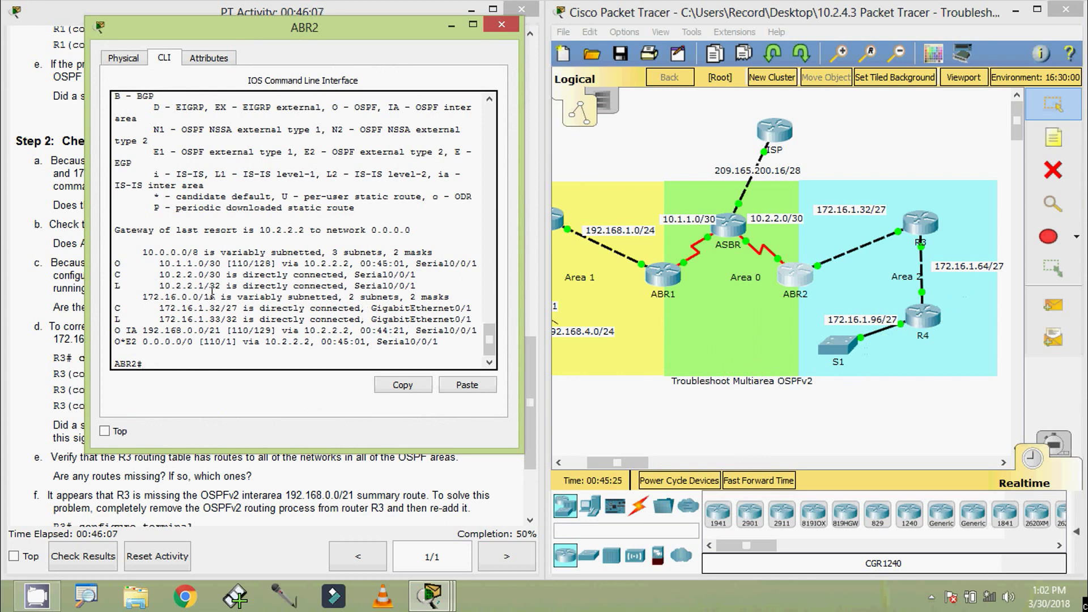
{"action": "left_click_drag", "start_coordinate": [160, 264], "coordinate": [210, 263]}
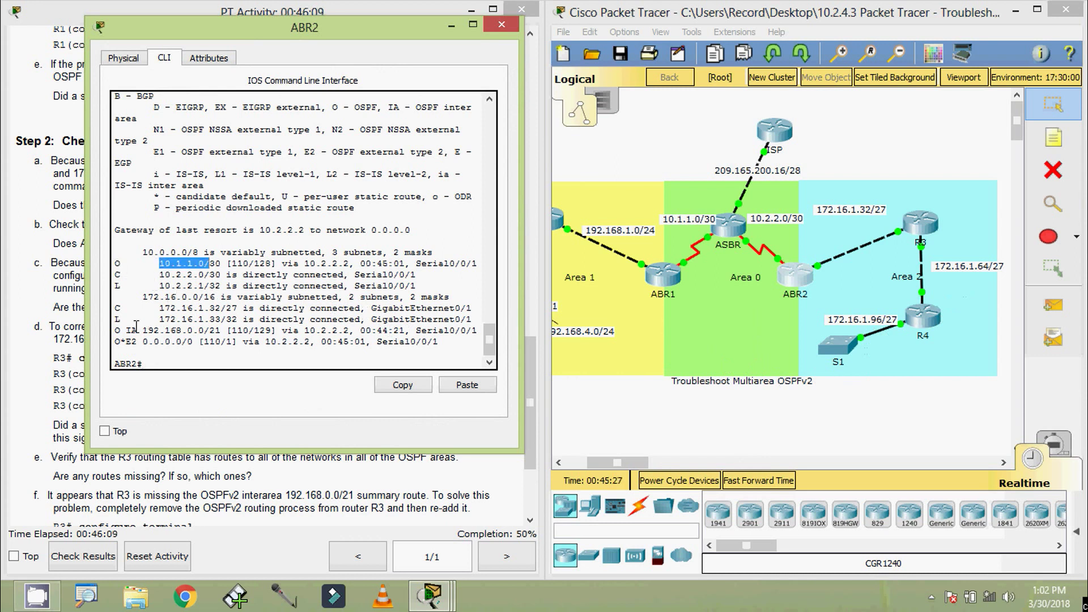
{"action": "left_click_drag", "start_coordinate": [119, 331], "coordinate": [227, 335]}
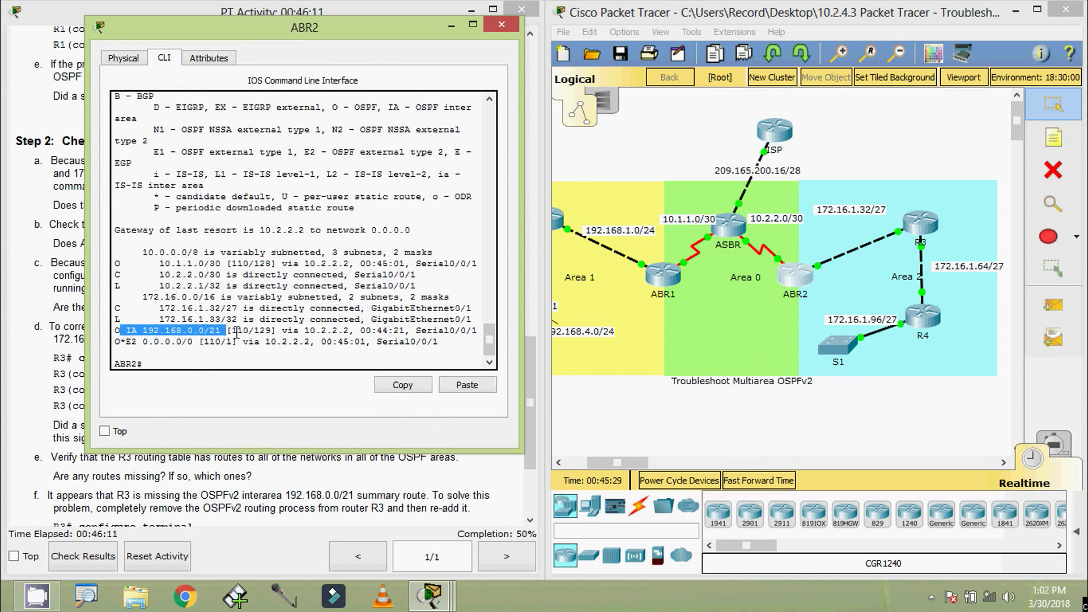
{"action": "left_click", "coordinate": [404, 340]}
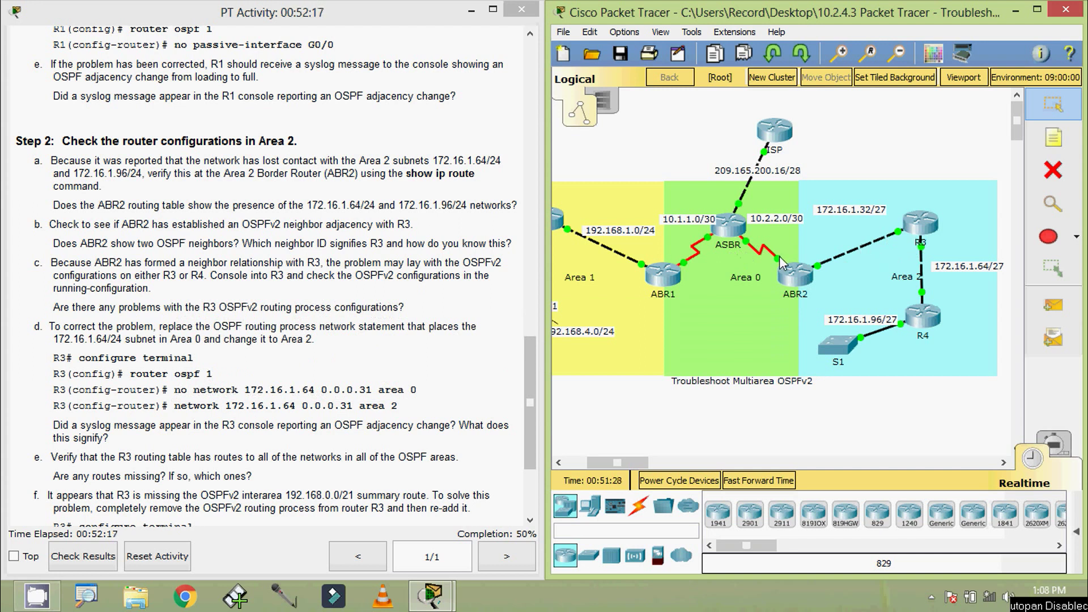
Open the ASBR router's command line and enter privileged EXEC mode.
{"action": "left_click", "coordinate": [737, 241]}
{"action": "key", "text": "Return"}
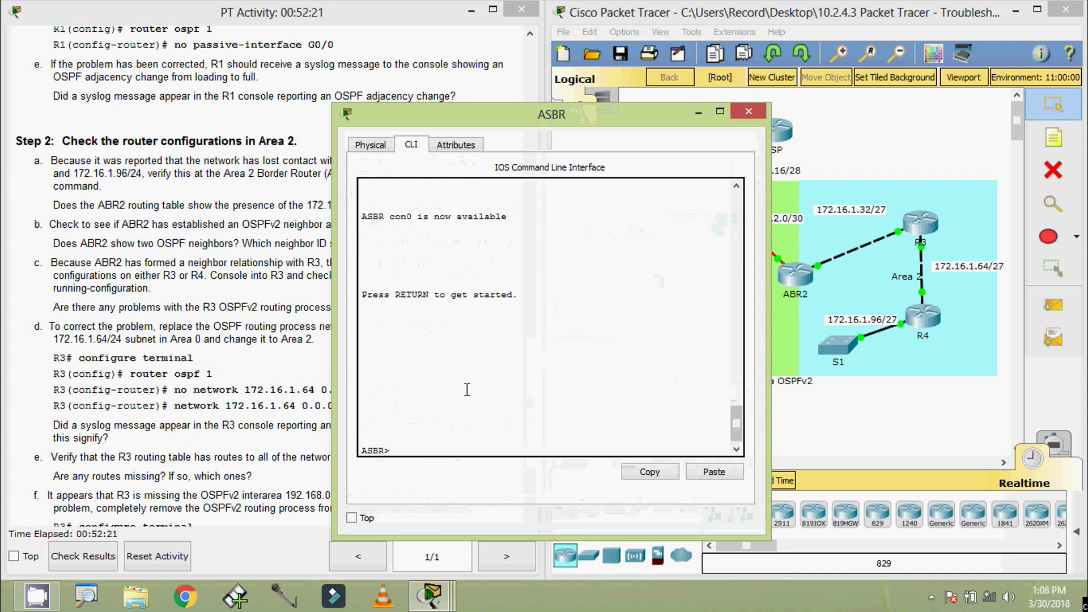
{"action": "type", "text": "en"}
{"action": "key", "text": "Tab"}
{"action": "key", "text": "Return"}
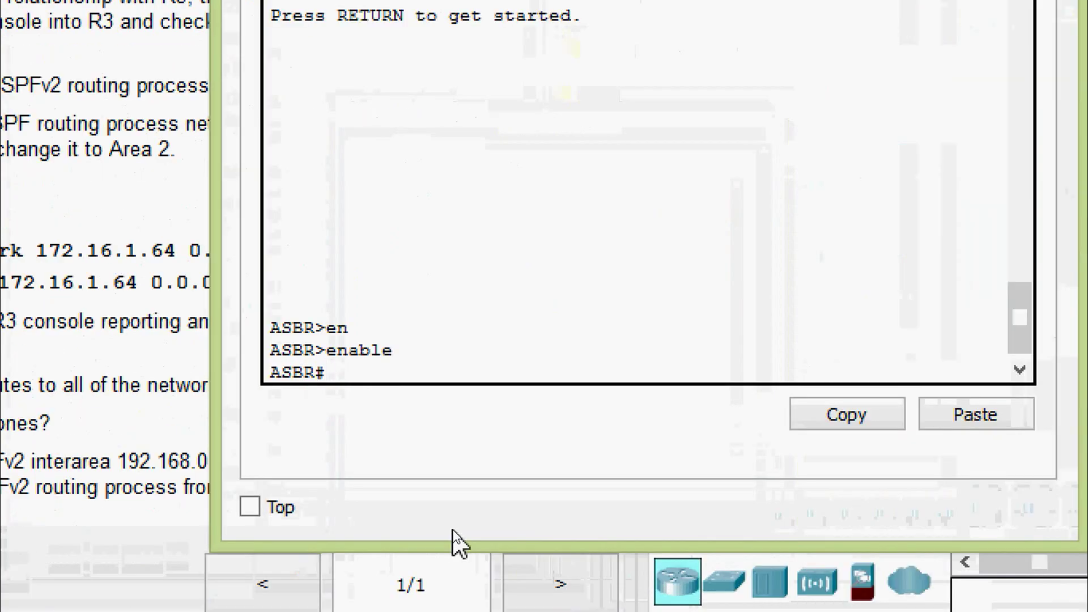
Run show ip ospf on ASBR to identify its router ID, and close its window.
{"action": "type", "text": "sh"}
{"action": "key", "text": "Tab"}
{"action": "type", "text": "ip ospf"}
{"action": "key", "text": "Return"}
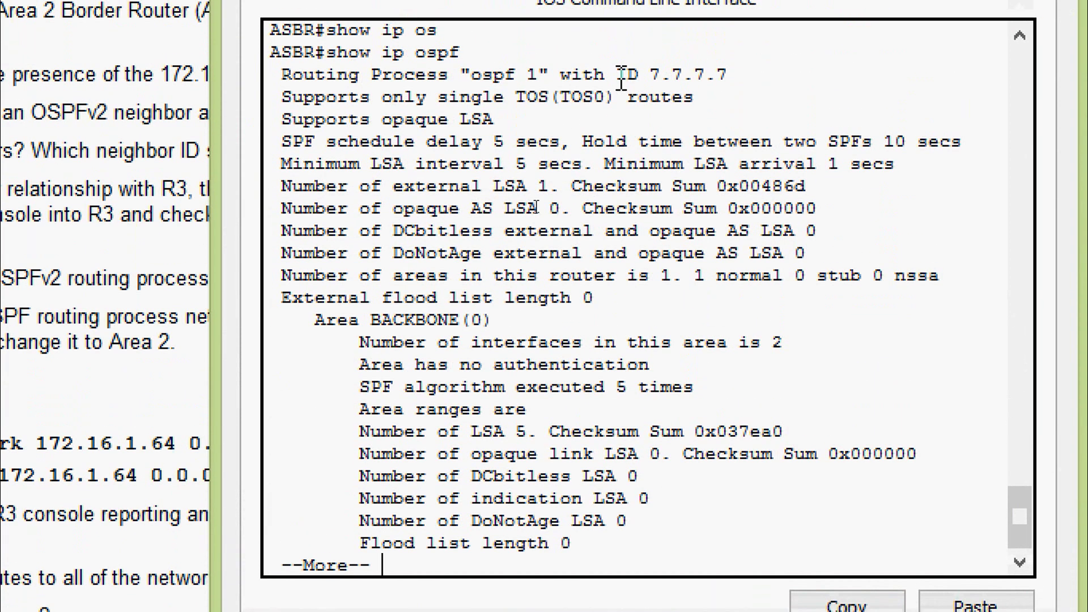
{"action": "left_click_drag", "start_coordinate": [634, 77], "coordinate": [734, 84]}
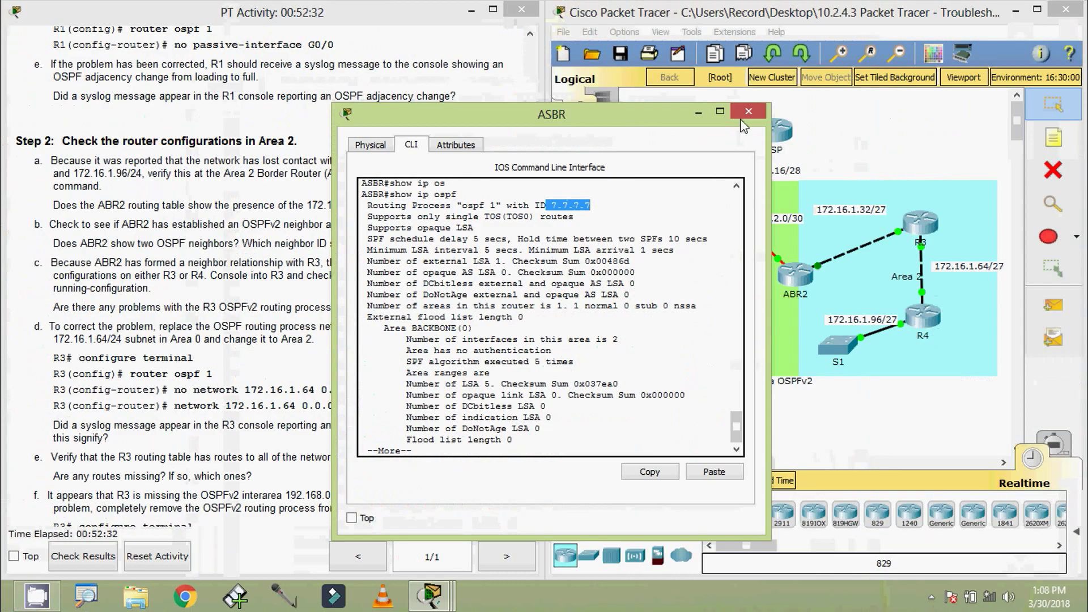
{"action": "left_click", "coordinate": [820, 222]}
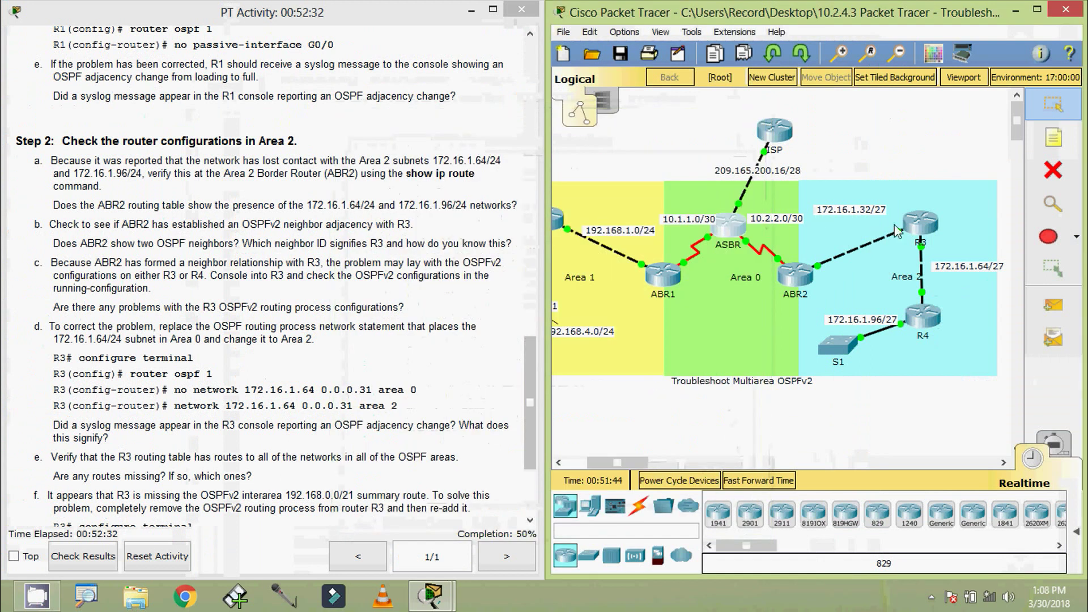
Open router R3's command line and enter privileged EXEC mode.
{"action": "left_click", "coordinate": [910, 227]}
{"action": "left_click", "coordinate": [457, 128]}
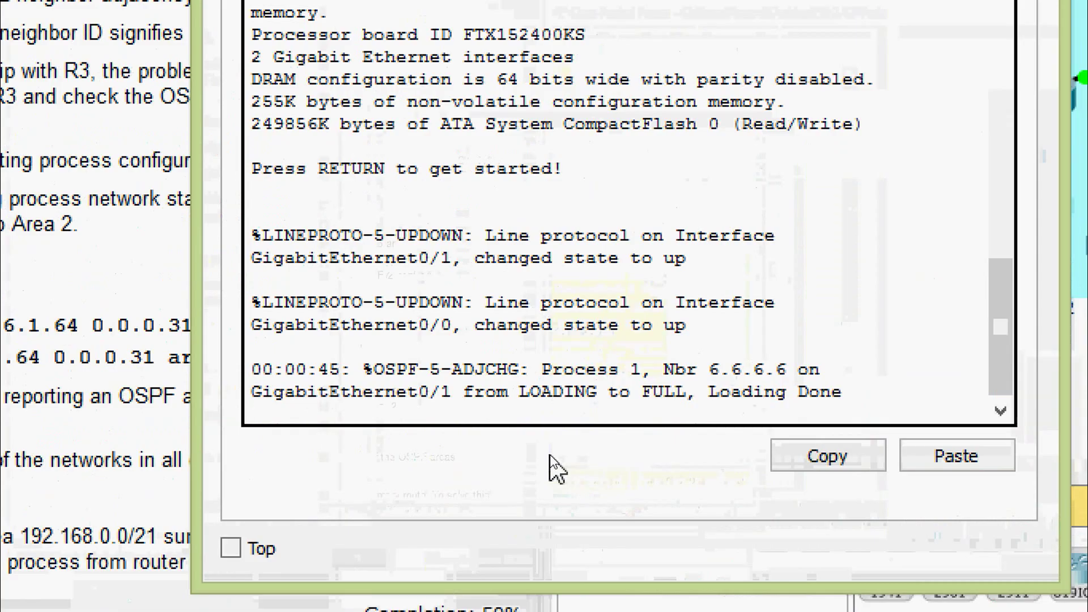
{"action": "key", "text": "Return"}
{"action": "type", "text": "en"}
{"action": "key", "text": "Tab"}
{"action": "key", "text": "Return"}
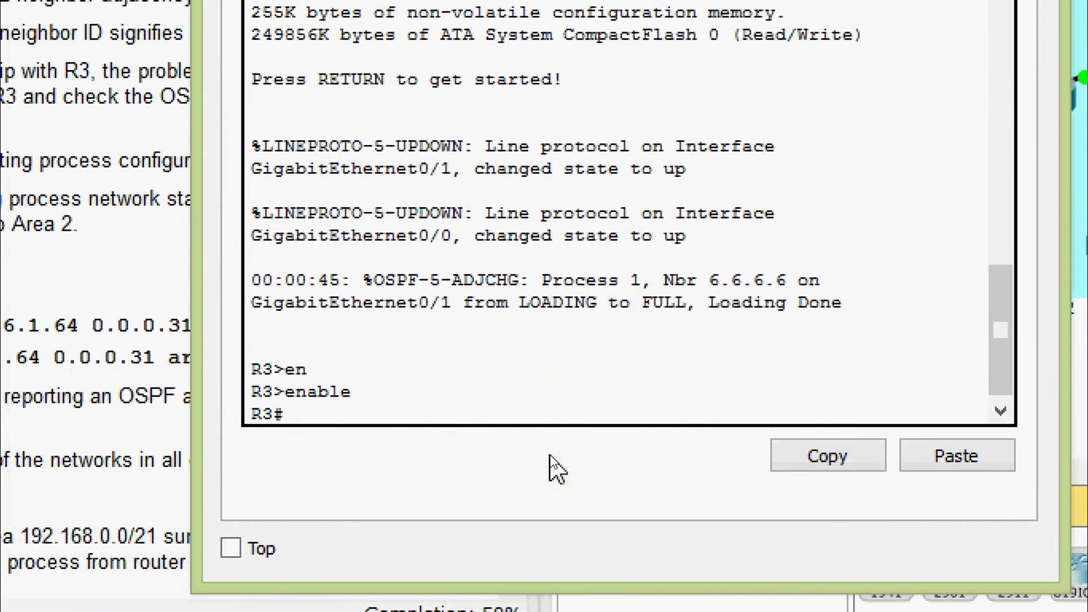
Run show ip ospf on R3 to identify its router ID, and close its window.
{"action": "type", "text": "sh"}
{"action": "key", "text": "Tab"}
{"action": "type", "text": "ip ospf"}
{"action": "key", "text": "Return"}
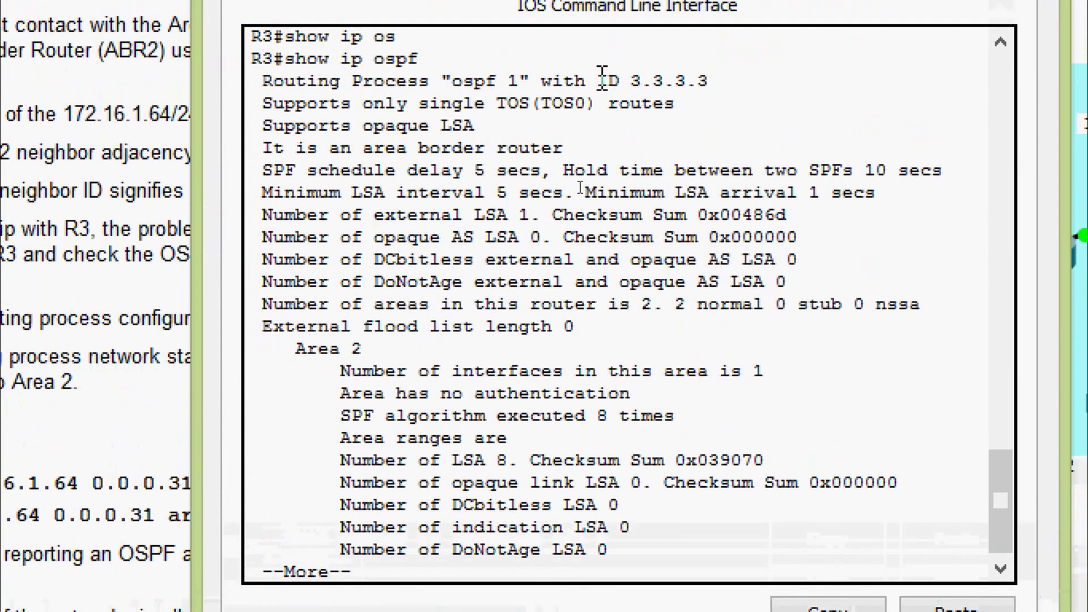
{"action": "left_click_drag", "start_coordinate": [623, 80], "coordinate": [717, 80]}
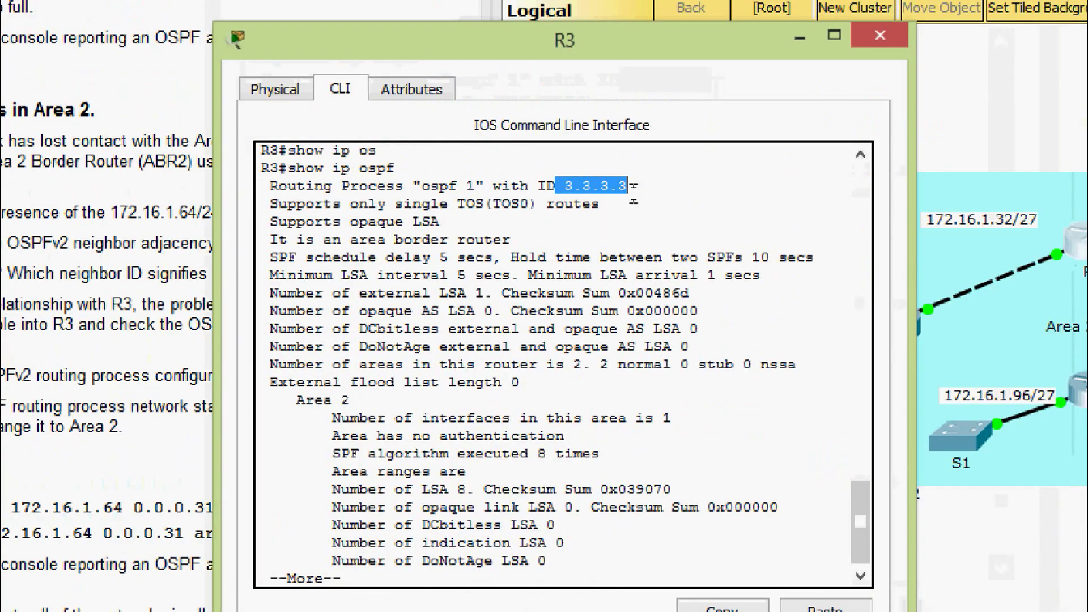
{"action": "left_click", "coordinate": [880, 35]}
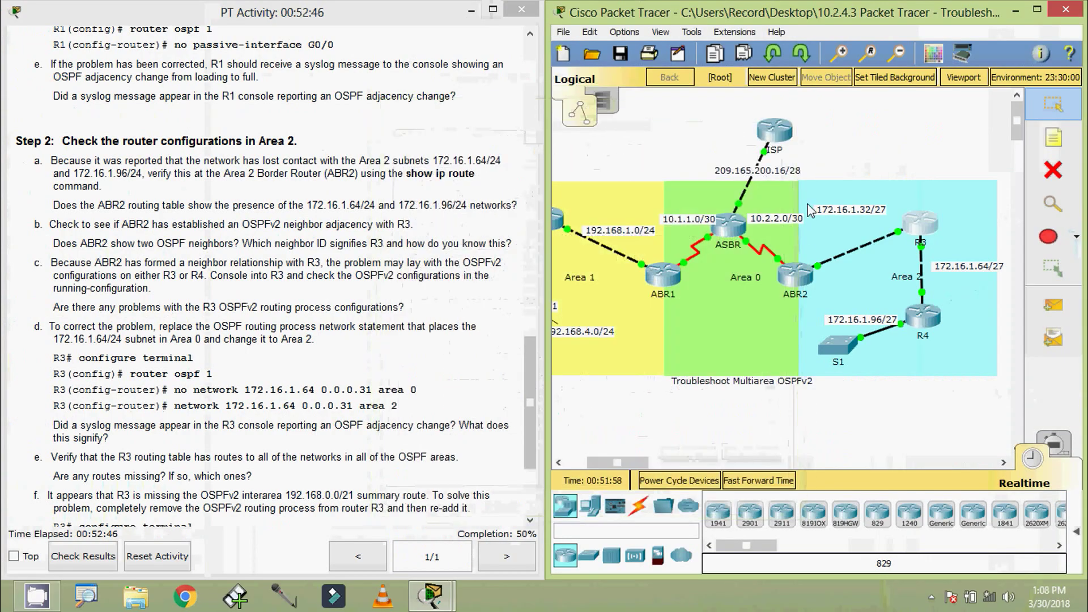
Open ABR2's command line and run show ip ospf neighbor to list its OSPF neighbors.
{"action": "left_click", "coordinate": [797, 279]}
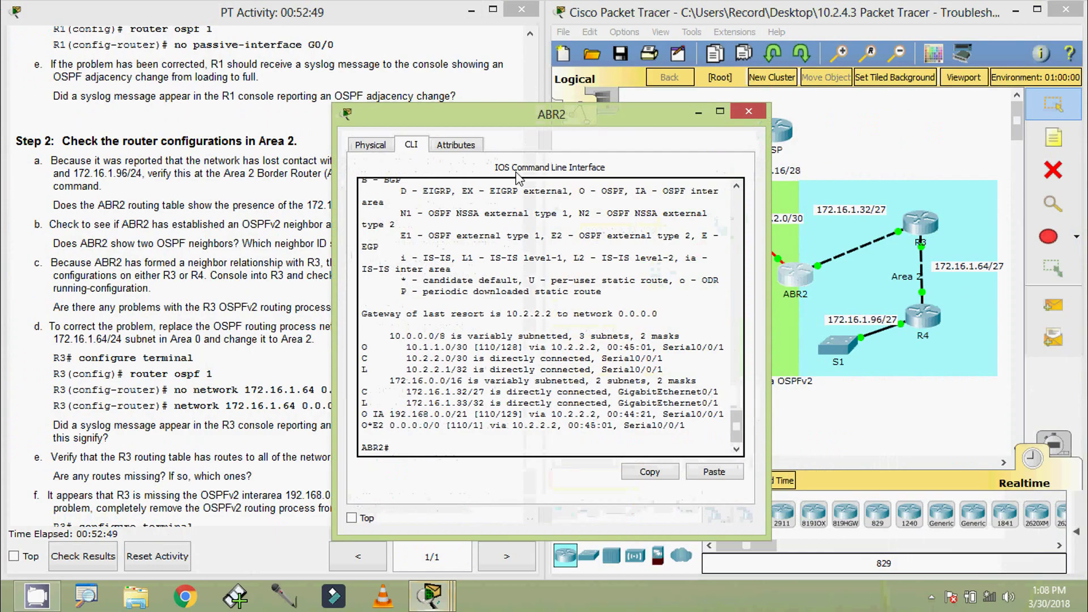
{"action": "left_click_drag", "start_coordinate": [492, 121], "coordinate": [506, 115]}
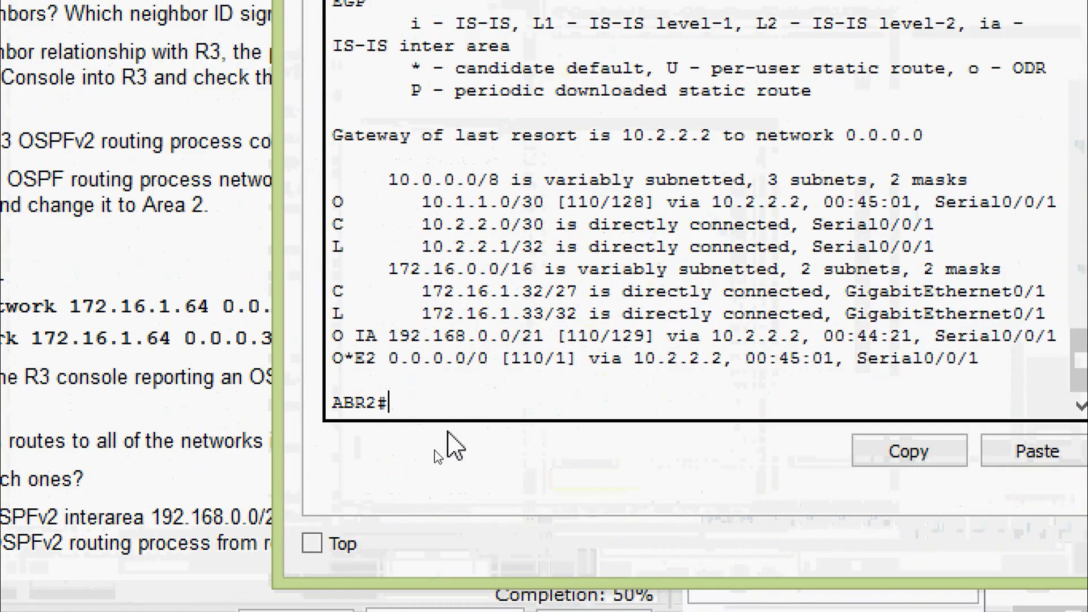
{"action": "type", "text": "sh"}
{"action": "key", "text": "Tab"}
{"action": "type", "text": "i"}
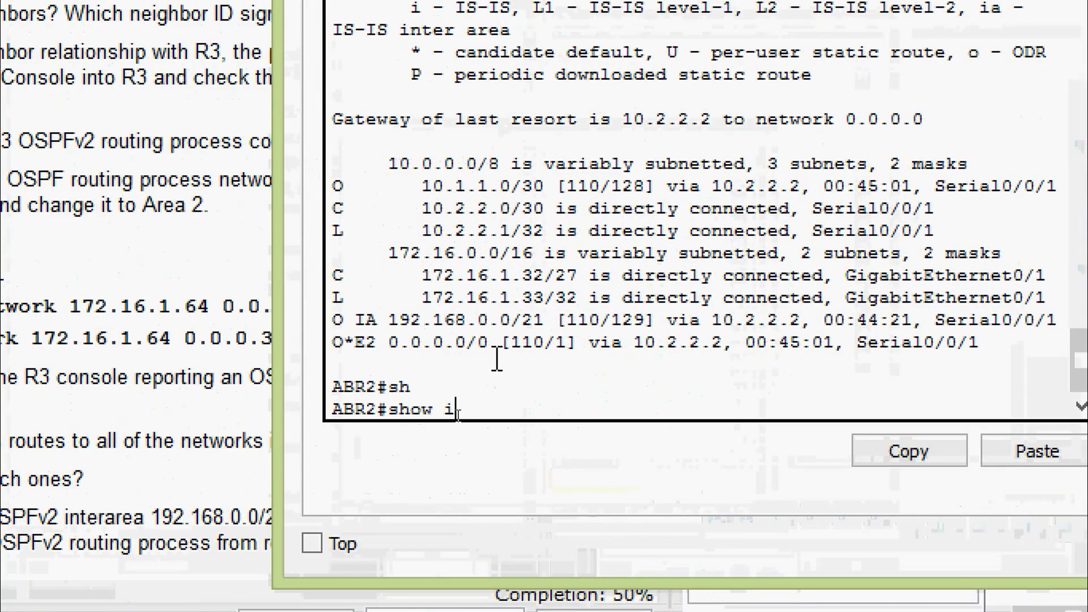
{"action": "type", "text": "p os"}
{"action": "key", "text": "Tab"}
{"action": "type", "text": "ne"}
{"action": "key", "text": "Tab"}
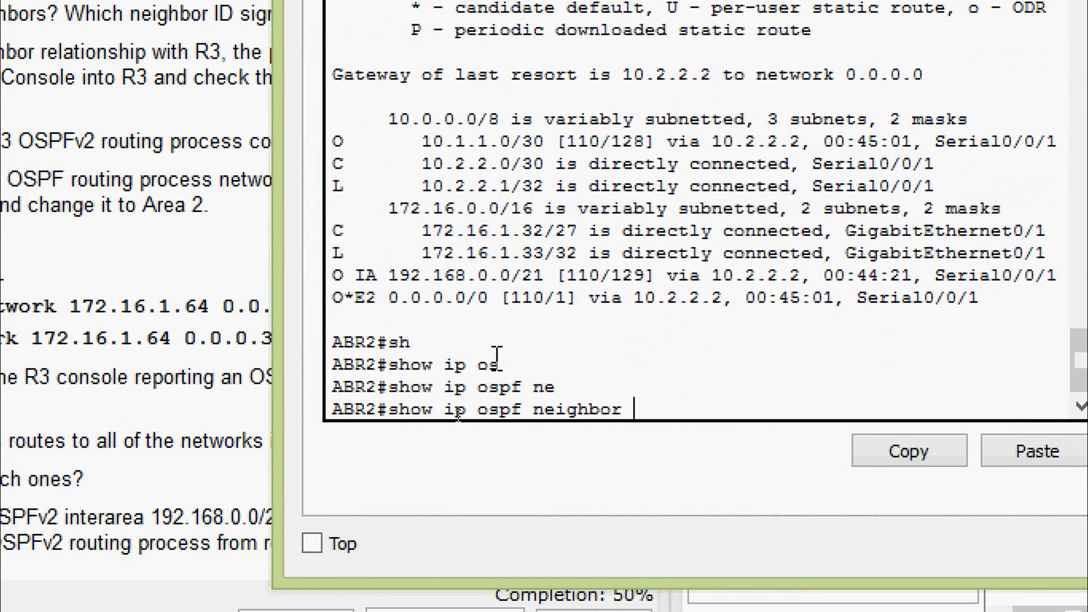
{"action": "key", "text": "Return"}
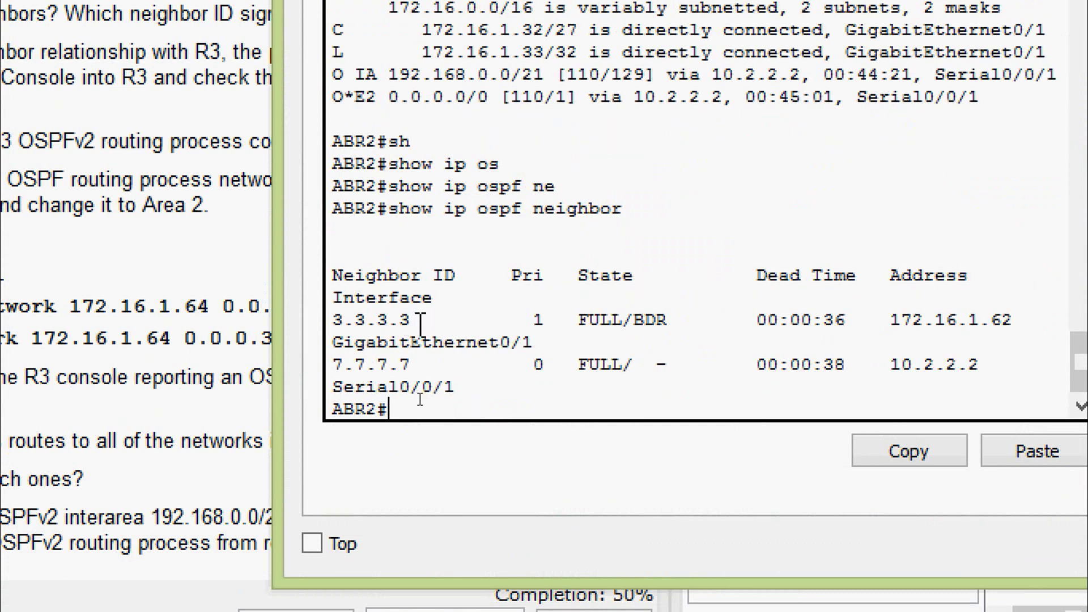
Examine the neighbor IDs in ABR2's neighbor table to identify R3 and ASBR.
{"action": "double_click", "coordinate": [361, 320]}
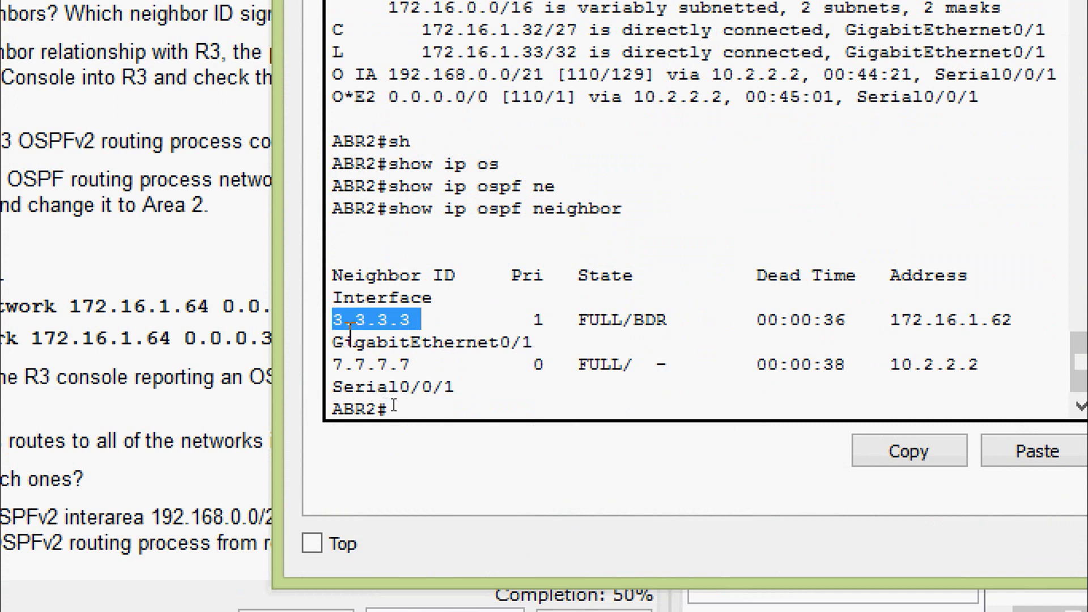
{"action": "left_click_drag", "start_coordinate": [436, 365], "coordinate": [327, 378]}
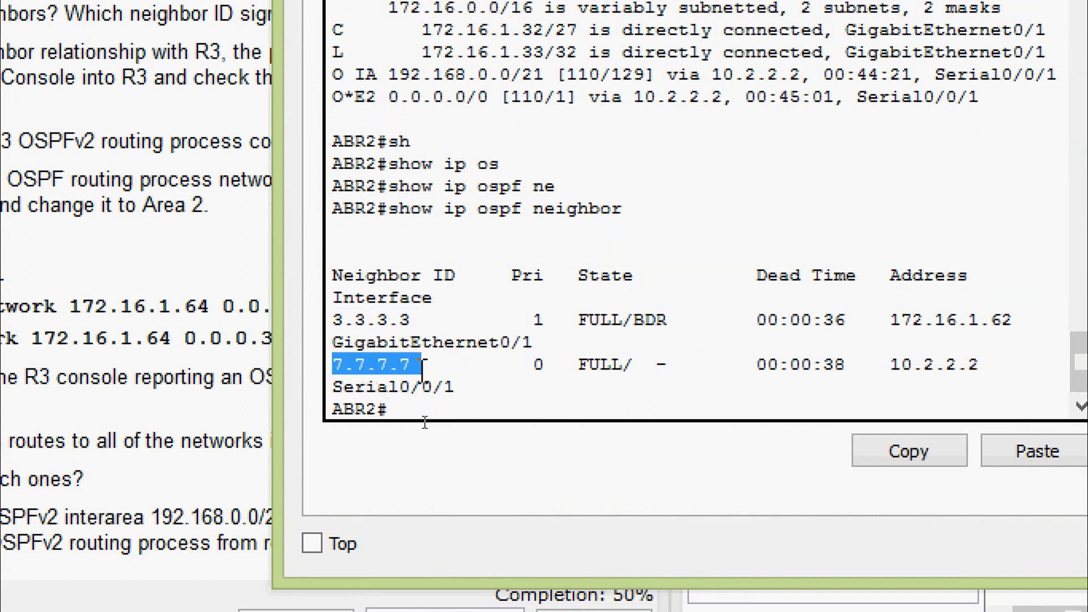
{"action": "left_click", "coordinate": [433, 365]}
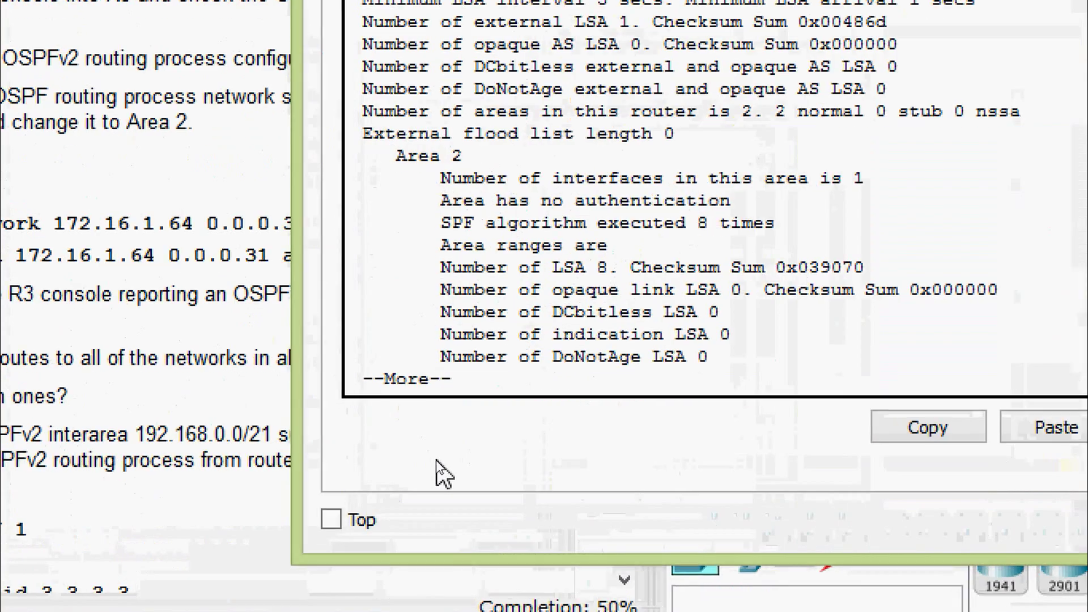
Leave the paged OSPF output on R3, run show running-config, and page to the router ospf 1 section.
{"action": "key", "text": "Return"}
{"action": "key", "text": "Return"}
{"action": "type", "text": "s"}
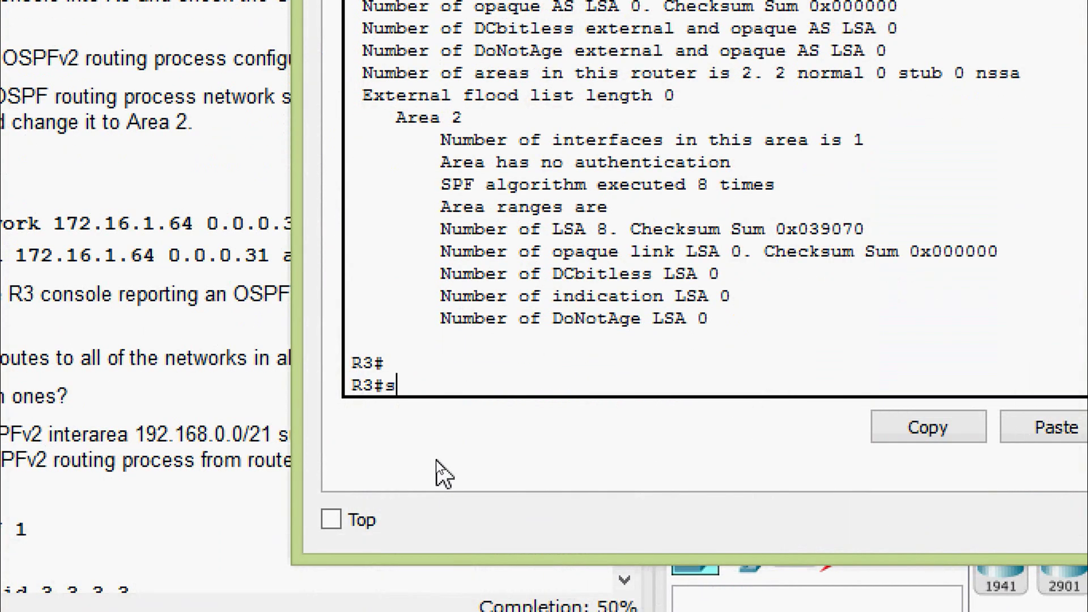
{"action": "type", "text": "h"}
{"action": "key", "text": "Tab"}
{"action": "type", "text": "ru"}
{"action": "key", "text": "Tab"}
{"action": "key", "text": "Return"}
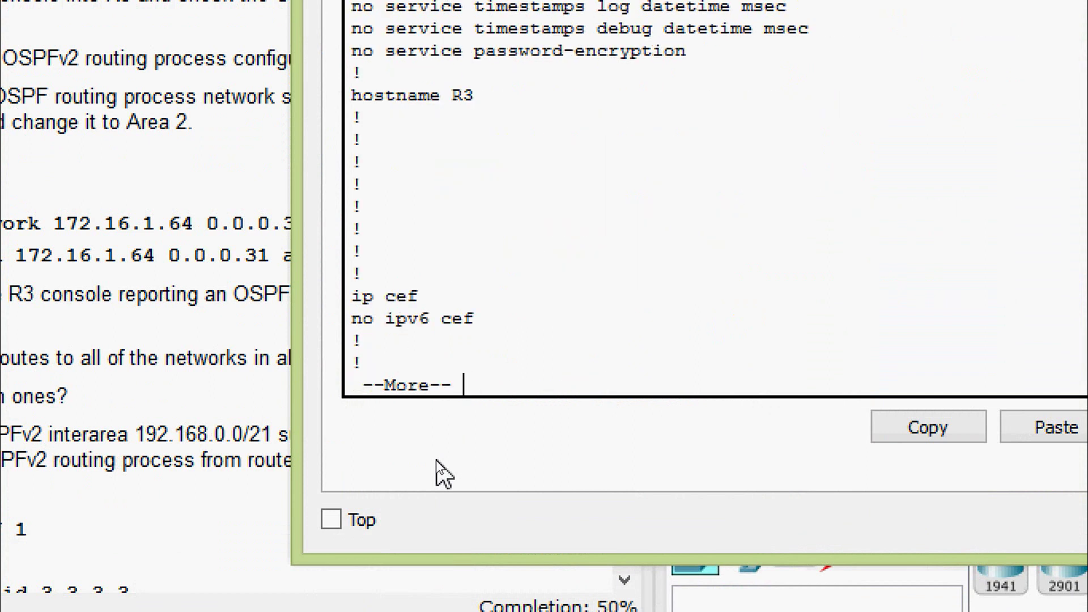
{"action": "key", "text": "space"}
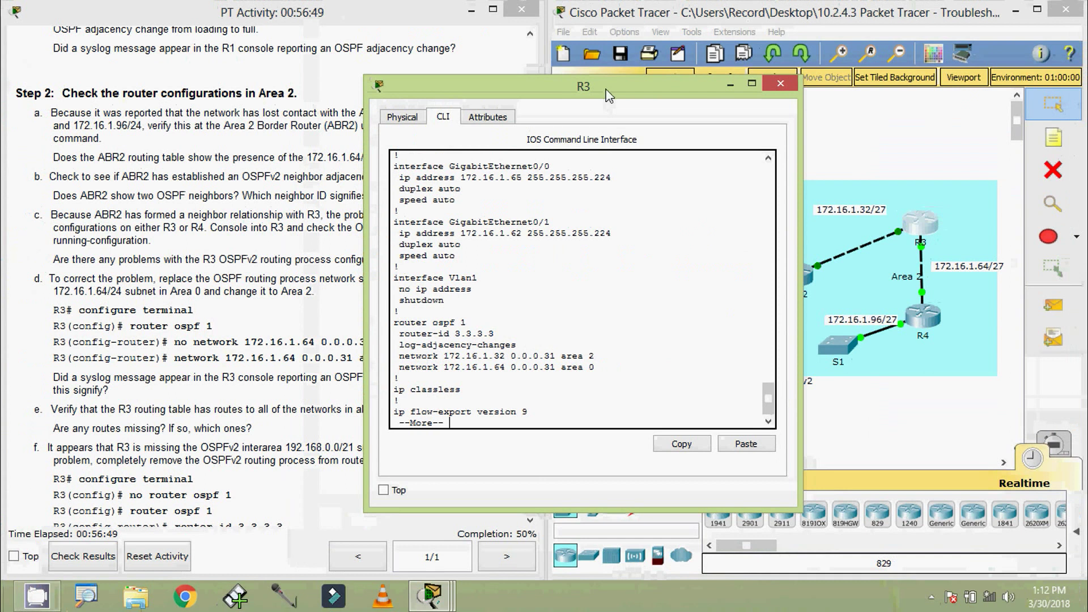
Examine the wildcard masks and area assignments in R3's two OSPF network statements against the topology.
{"action": "left_click_drag", "start_coordinate": [583, 78], "coordinate": [294, 43]}
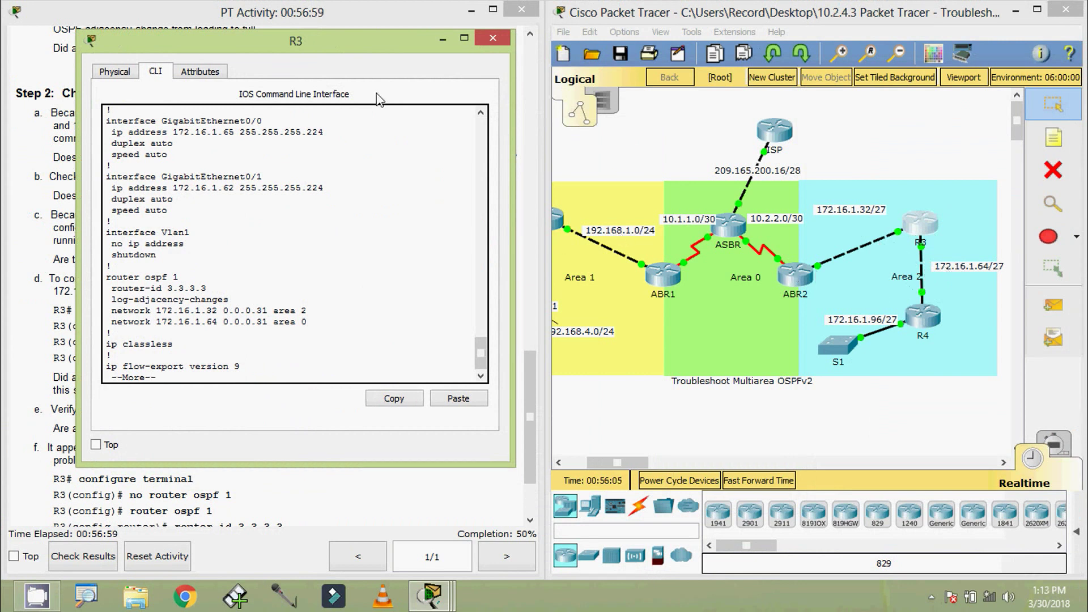
{"action": "left_click_drag", "start_coordinate": [374, 49], "coordinate": [398, 42]}
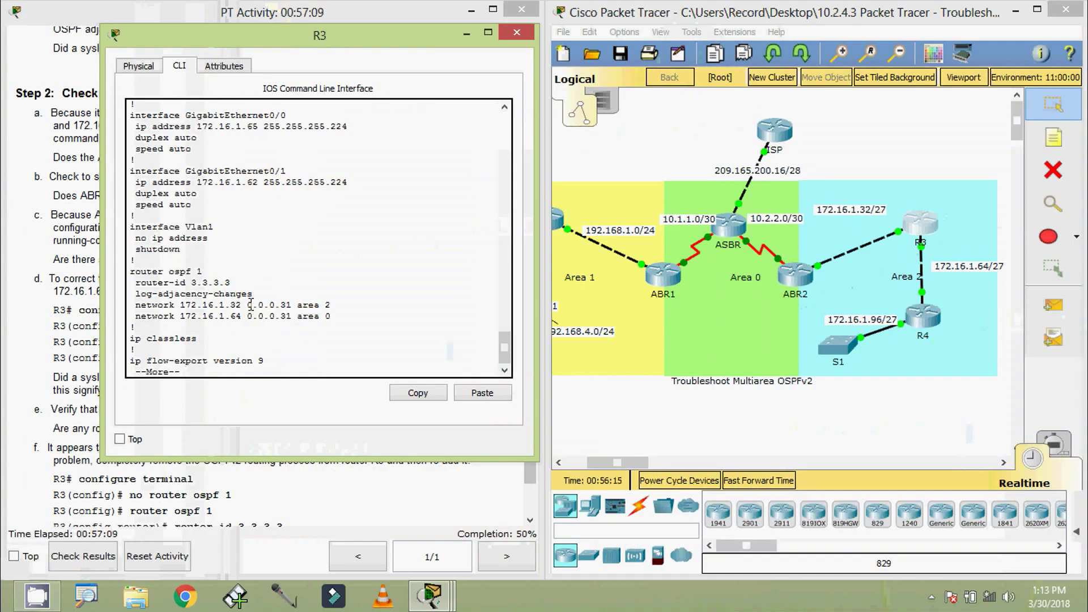
{"action": "left_click_drag", "start_coordinate": [248, 304], "coordinate": [290, 302]}
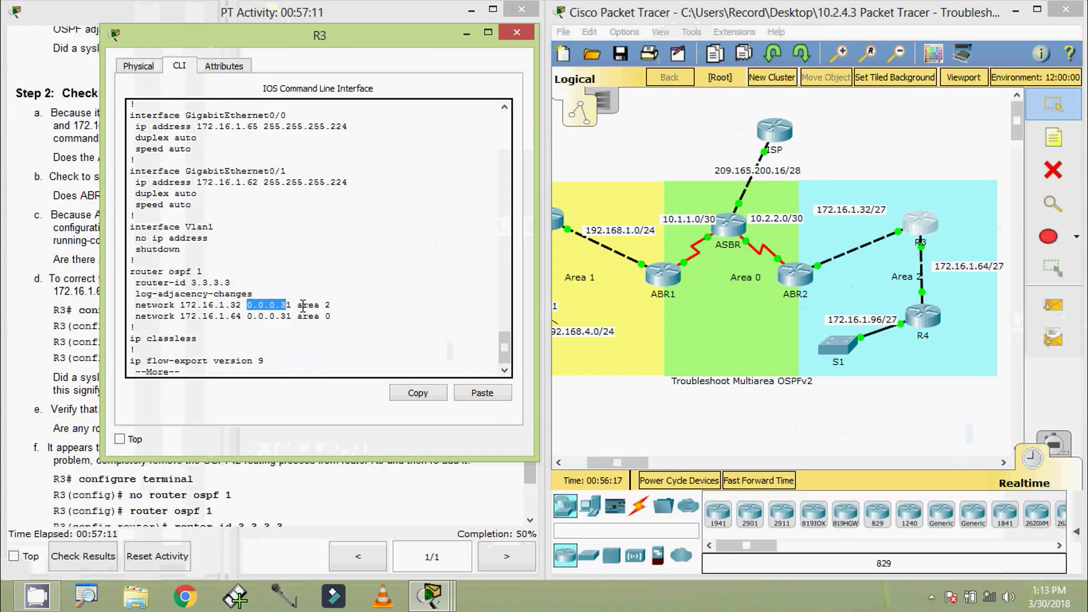
{"action": "left_click", "coordinate": [293, 305]}
{"action": "left_click_drag", "start_coordinate": [297, 305], "coordinate": [337, 306]}
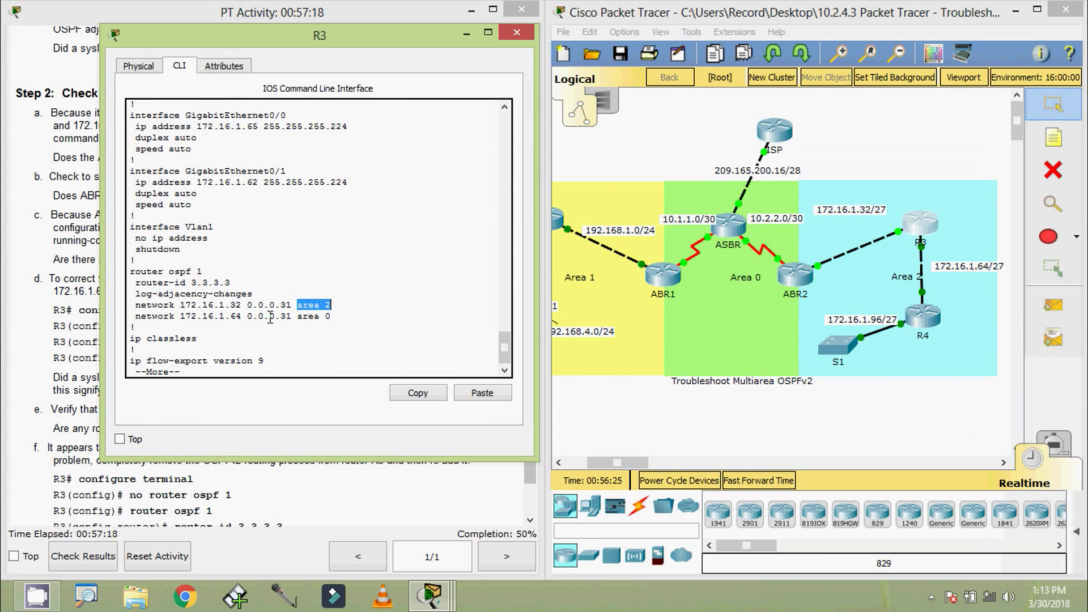
{"action": "left_click", "coordinate": [248, 318]}
{"action": "left_click_drag", "start_coordinate": [248, 317], "coordinate": [321, 318]}
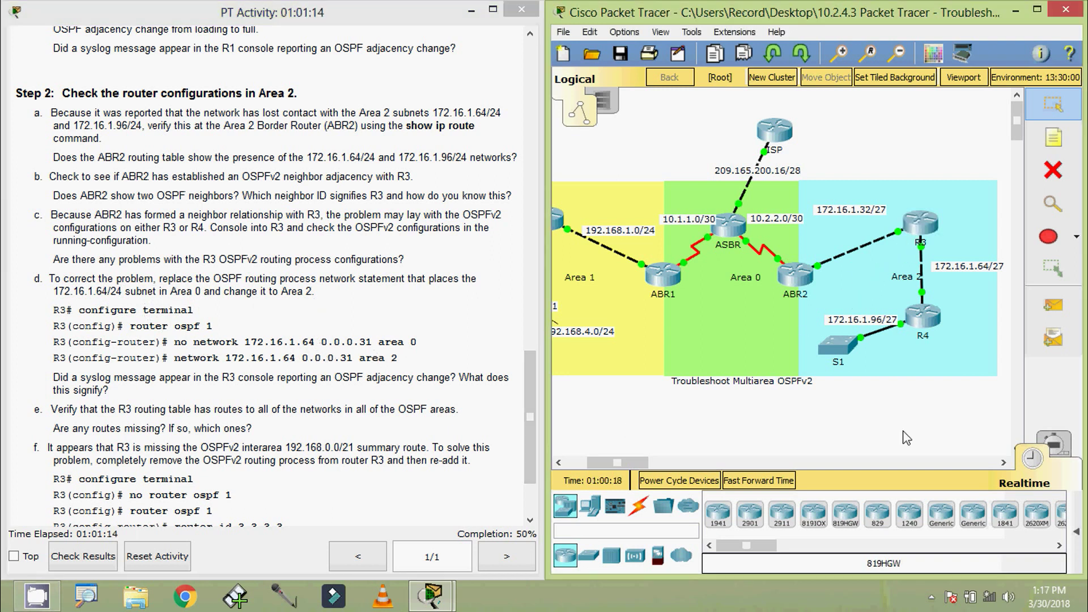
Reopen R3's command line and copy the network 172.16.1.64 0.0.0.31 area 0 statement from the running configuration.
{"action": "left_click", "coordinate": [920, 224]}
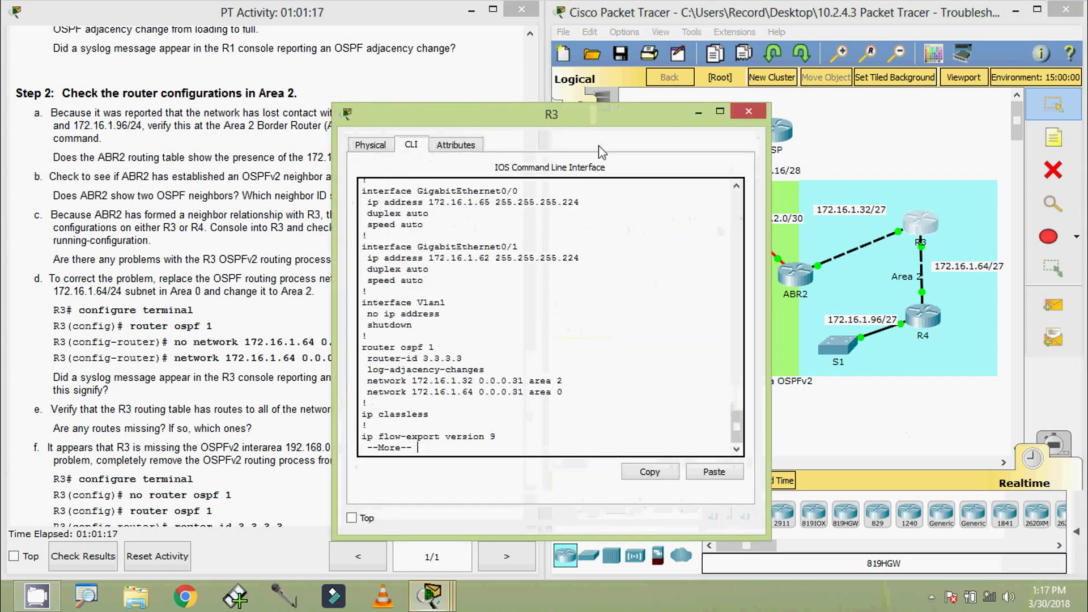
{"action": "left_click_drag", "start_coordinate": [600, 113], "coordinate": [620, 45]}
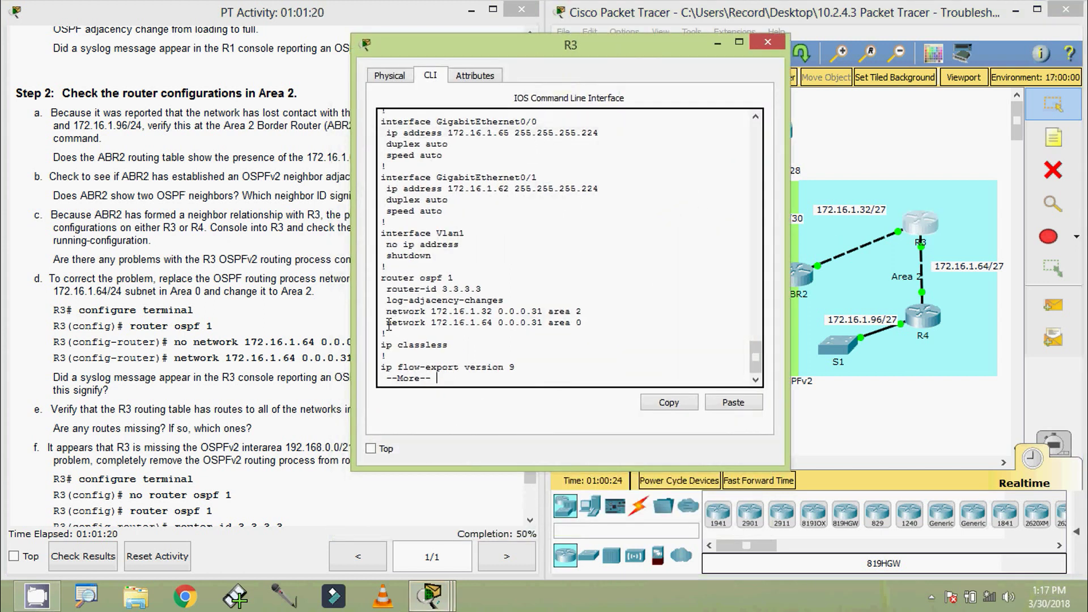
{"action": "left_click_drag", "start_coordinate": [389, 325], "coordinate": [582, 323]}
{"action": "key", "text": "ctrl+c"}
{"action": "right_click", "coordinate": [568, 323]}
{"action": "left_click", "coordinate": [578, 328]}
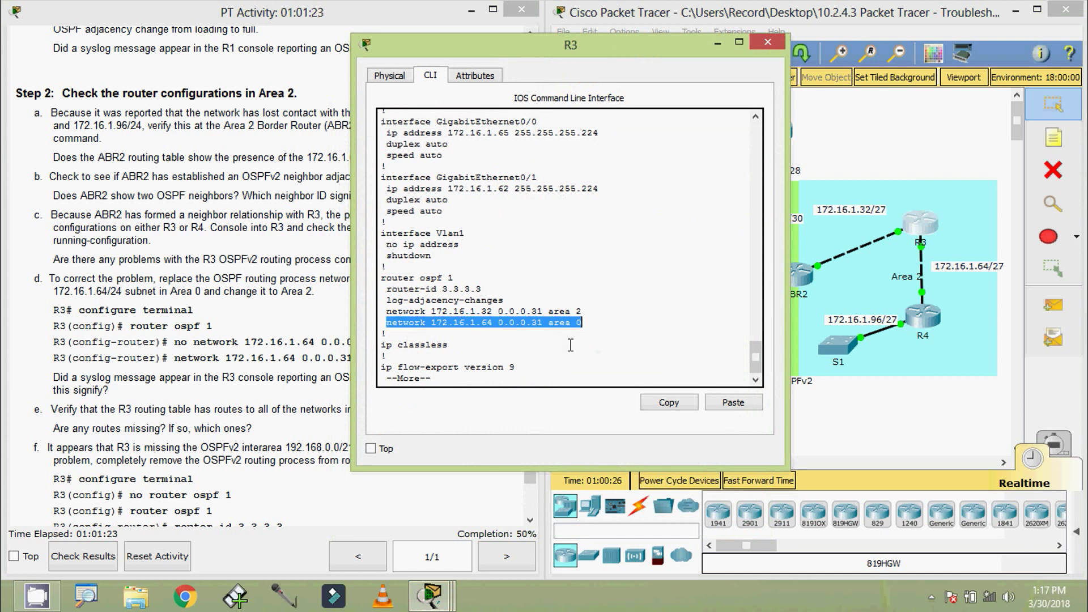
Leave R3's paged configuration output and enter global configuration mode with configure terminal.
{"action": "left_click", "coordinate": [548, 352]}
{"action": "key", "text": "Return"}
{"action": "key", "text": "Return"}
{"action": "type", "text": "con"}
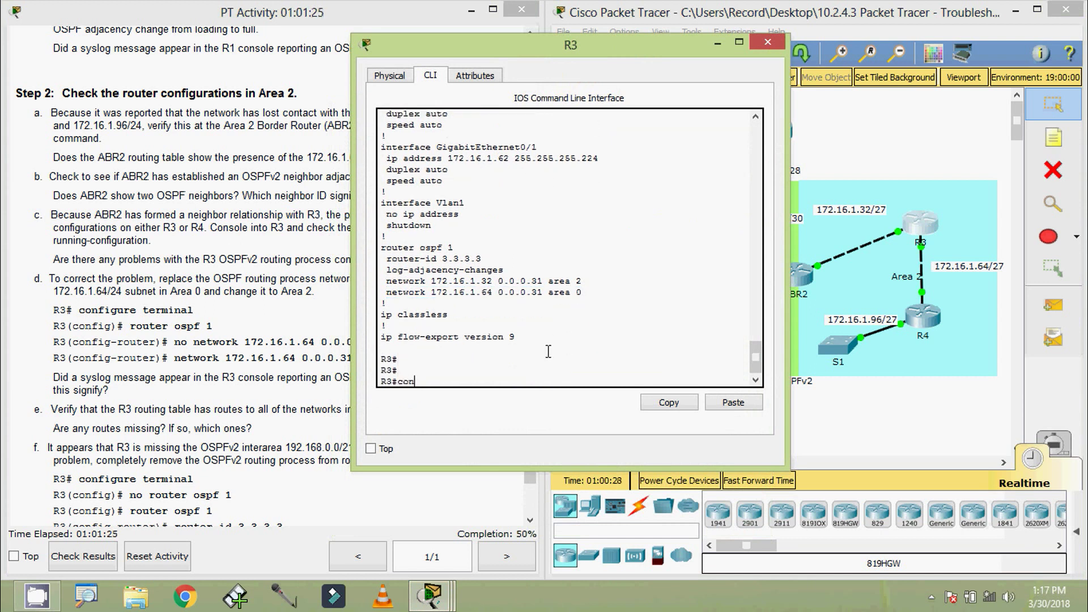
{"action": "type", "text": "f"}
{"action": "key", "text": "Tab"}
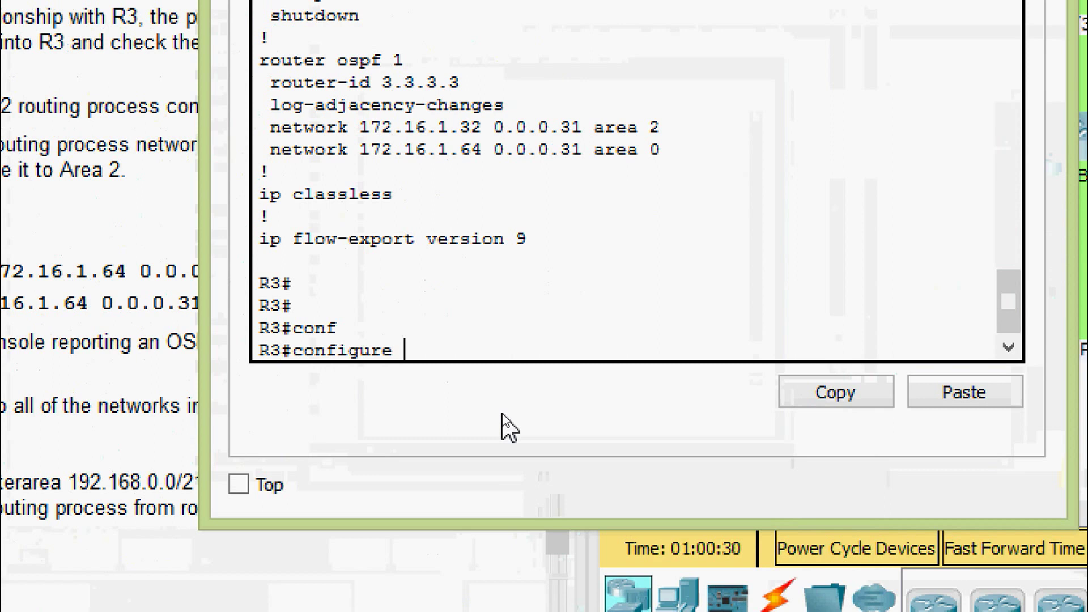
{"action": "type", "text": "t"}
{"action": "key", "text": "Tab"}
{"action": "key", "text": "Return"}
{"action": "key", "text": "Return"}
{"action": "key", "text": "Return"}
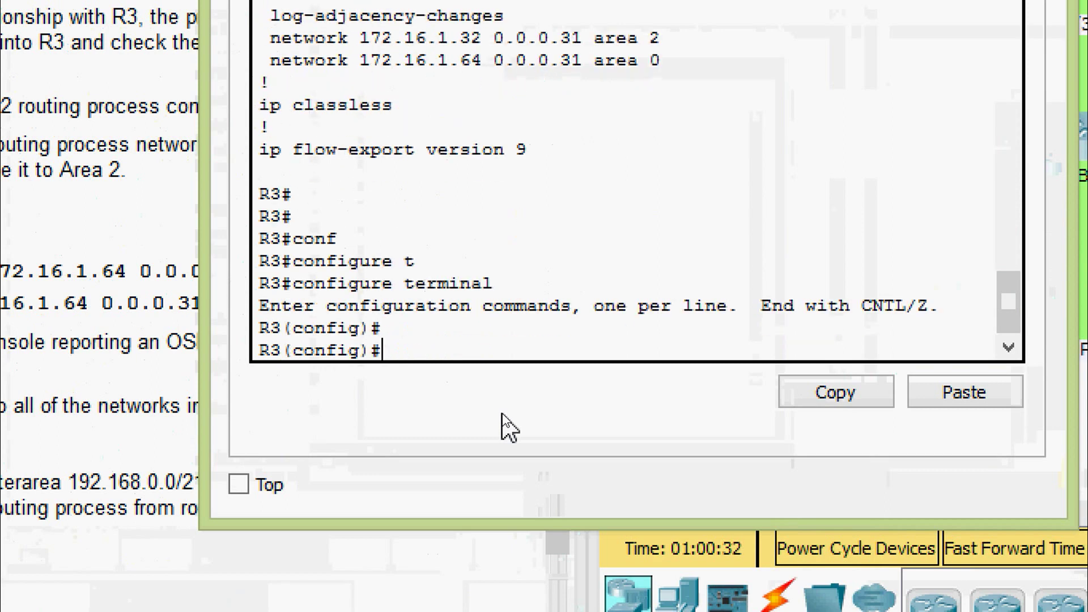
Enter router configuration mode for OSPF process 1 on R3.
{"action": "type", "text": "router"}
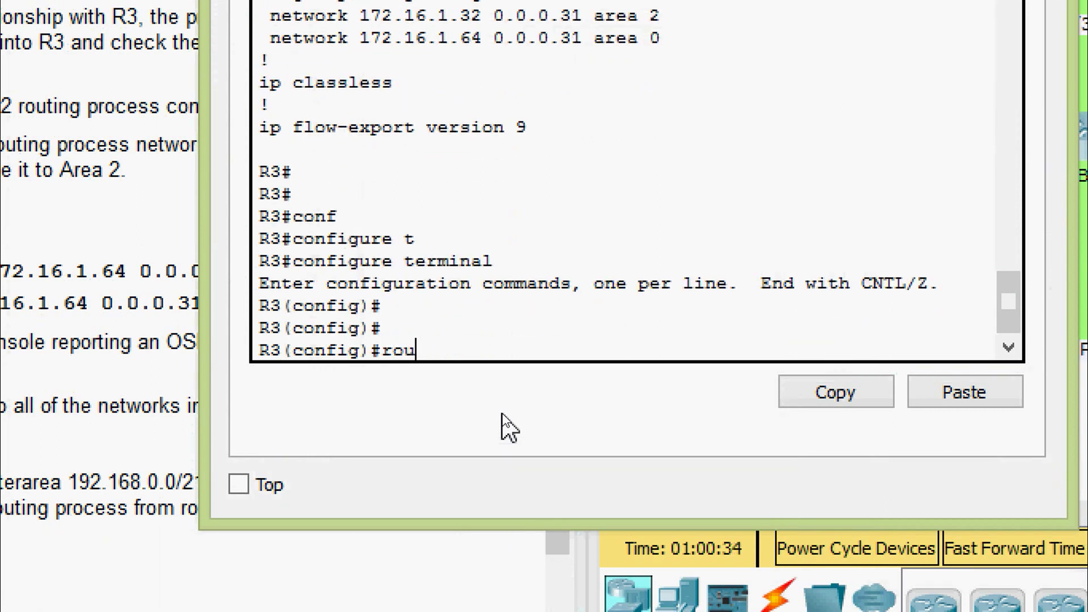
{"action": "key", "text": "Tab"}
{"action": "type", "text": "os"}
{"action": "key", "text": "Tab"}
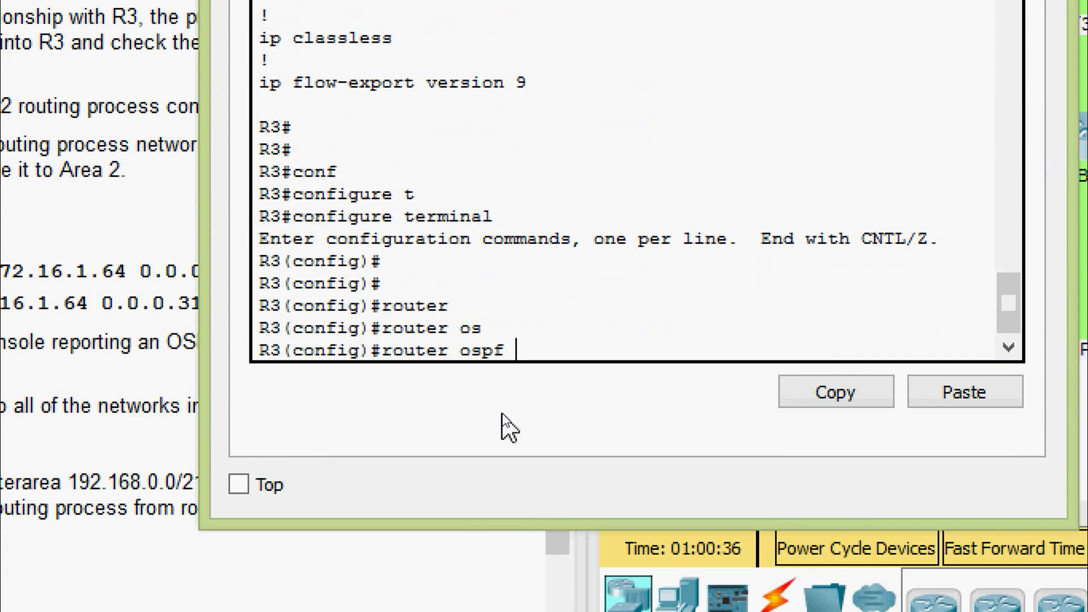
{"action": "type", "text": "1"}
{"action": "key", "text": "Return"}
Remove the wrong Area 0 statement on R3 with no network 172.16.1.64 0.0.0.31 area 0, reusing the copied text.
{"action": "type", "text": "no"}
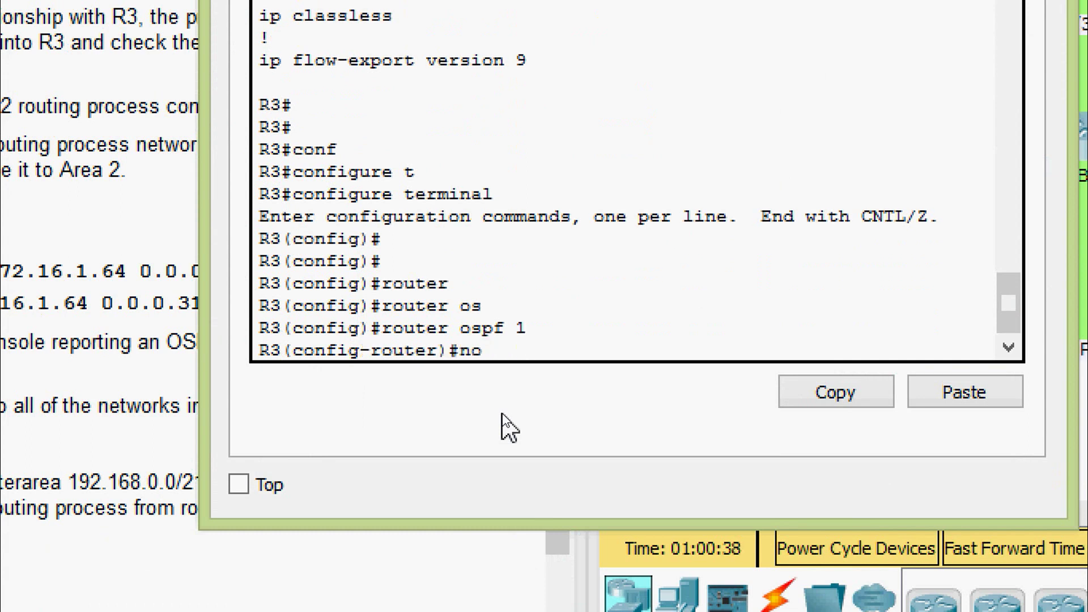
{"action": "right_click", "coordinate": [560, 347]}
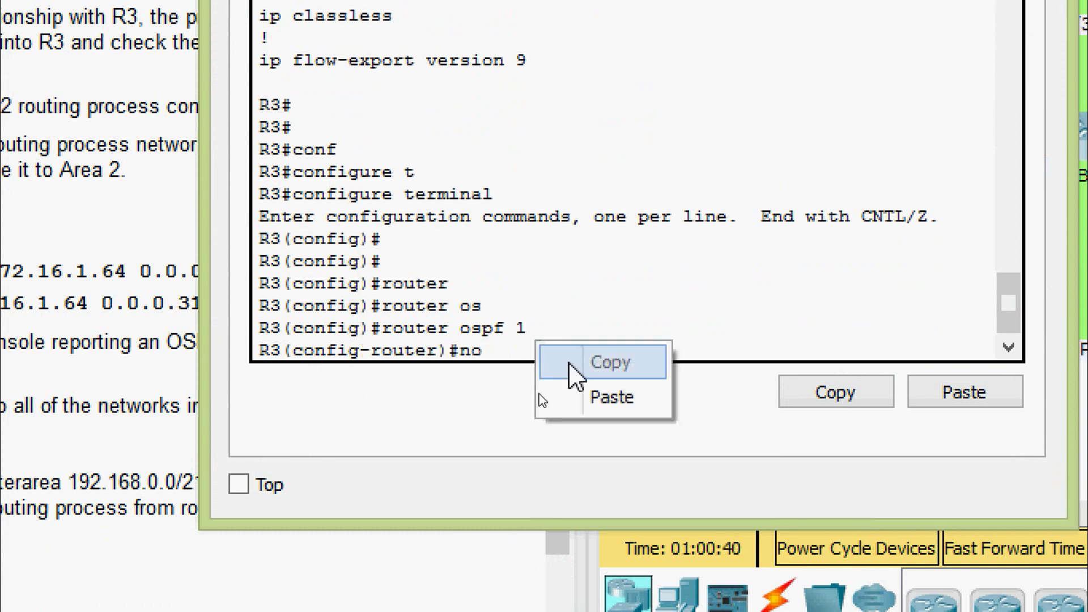
{"action": "left_click", "coordinate": [576, 393]}
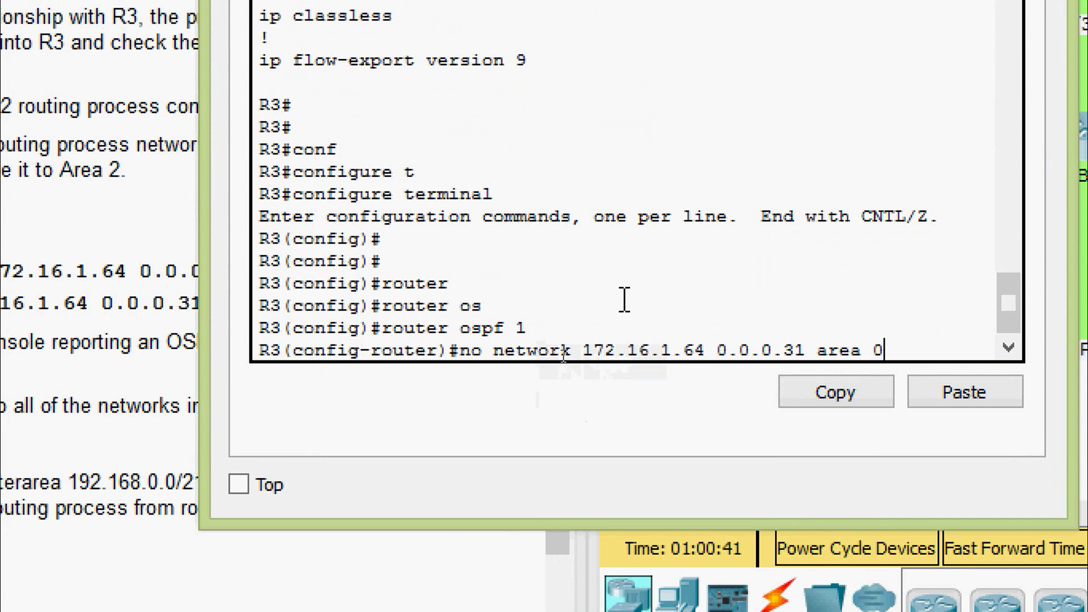
{"action": "key", "text": "Return"}
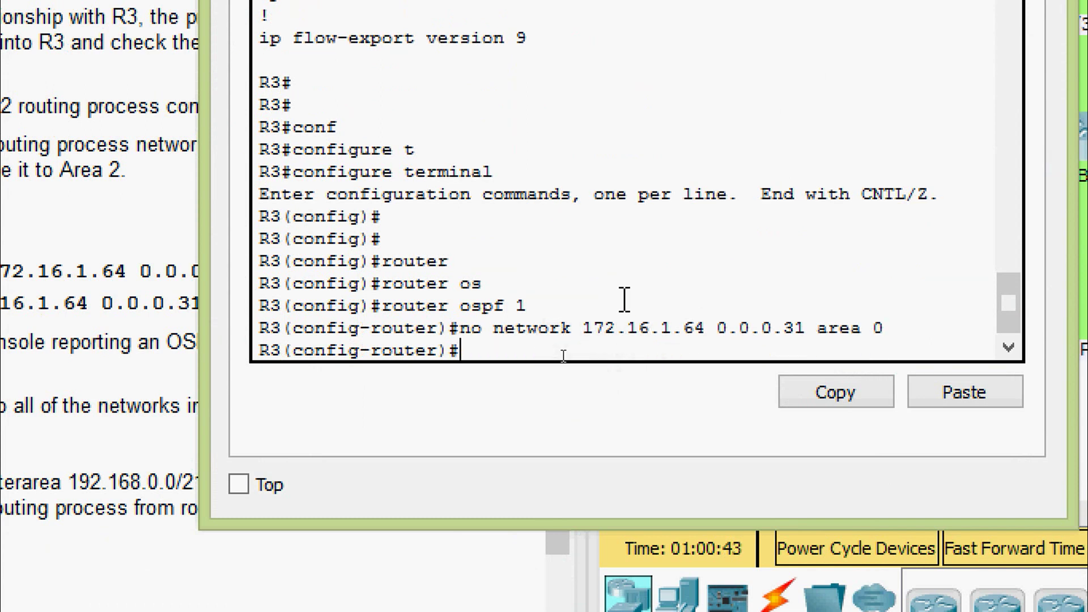
Paste the copied network statement and change its area, entering network 172.16.1.64 0.0.0.31 area 2 on R3.
{"action": "right_click", "coordinate": [553, 349]}
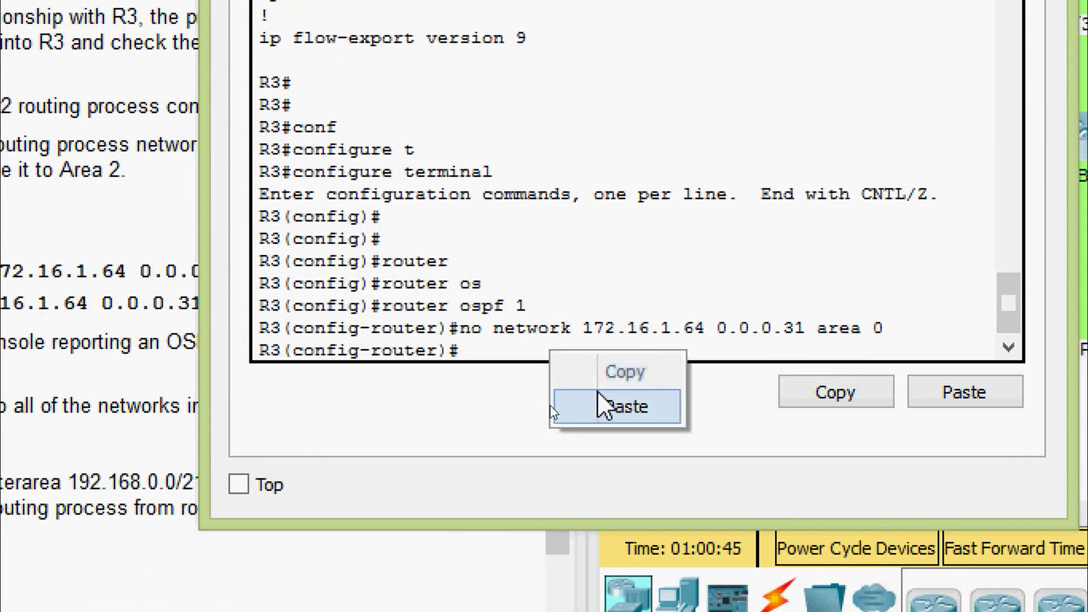
{"action": "left_click", "coordinate": [607, 406]}
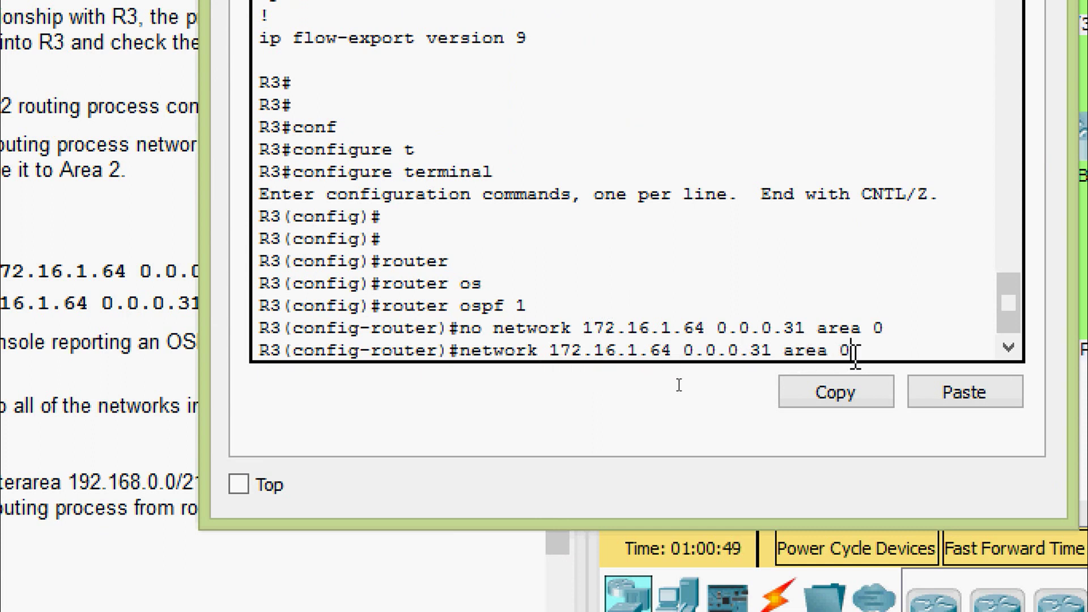
{"action": "key", "text": "BackSpace"}
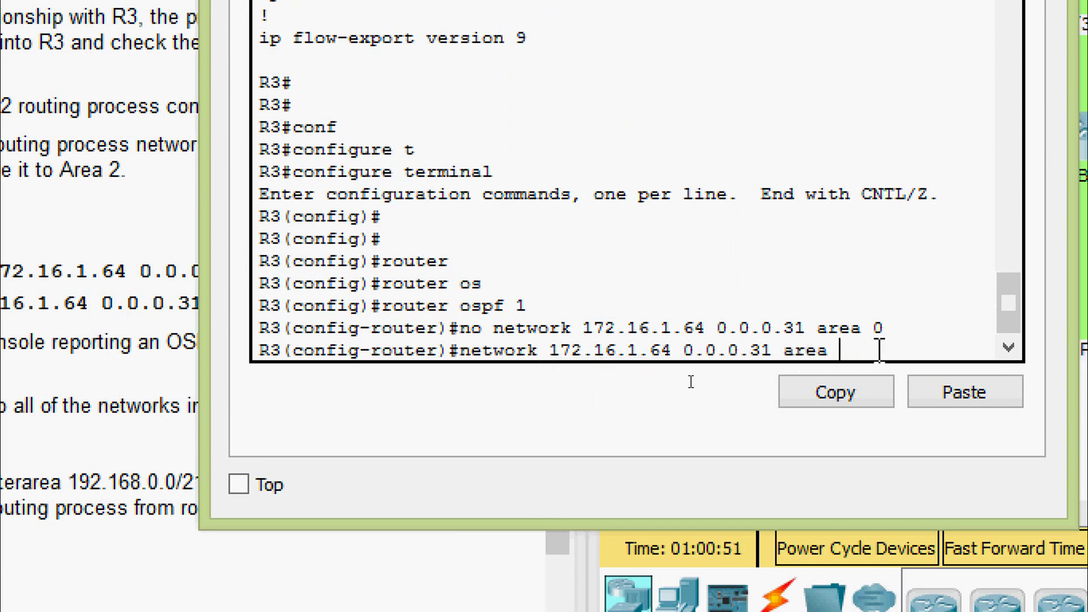
{"action": "type", "text": "2"}
{"action": "key", "text": "Return"}
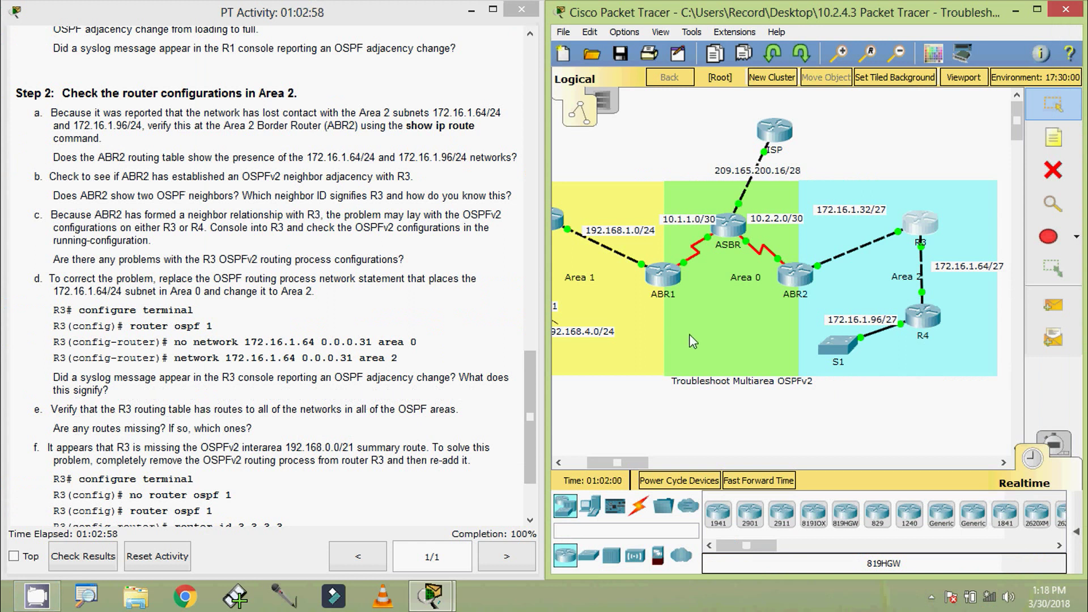
Reopen R3's console and examine the OSPF adjacency change message for its neighbor ID and state.
{"action": "left_click", "coordinate": [920, 225]}
{"action": "left_click_drag", "start_coordinate": [582, 108], "coordinate": [570, 85]}
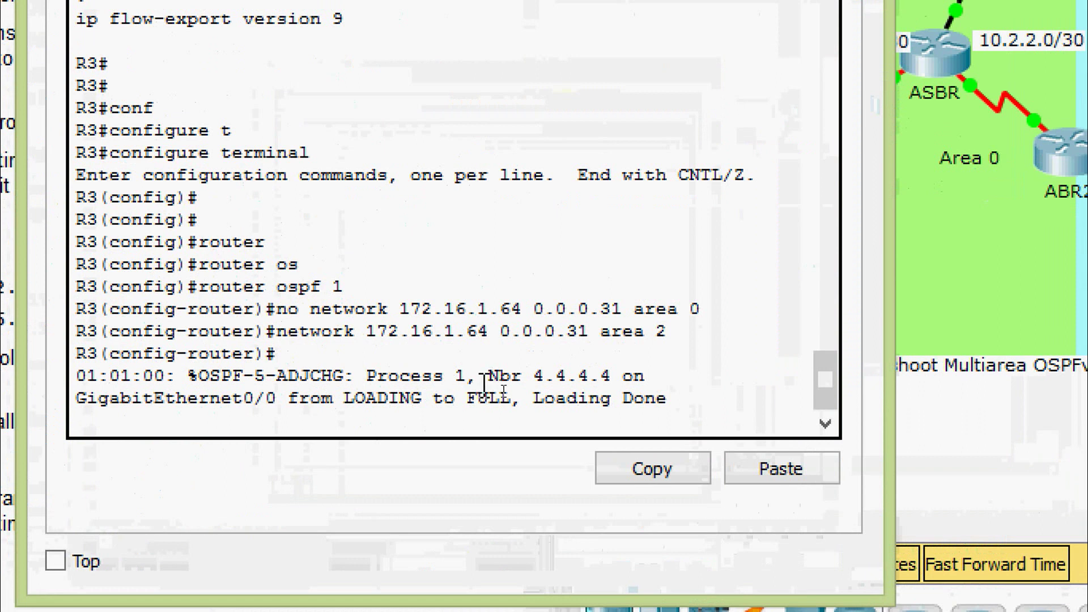
{"action": "left_click_drag", "start_coordinate": [486, 382], "coordinate": [623, 383]}
{"action": "left_click_drag", "start_coordinate": [527, 403], "coordinate": [709, 408]}
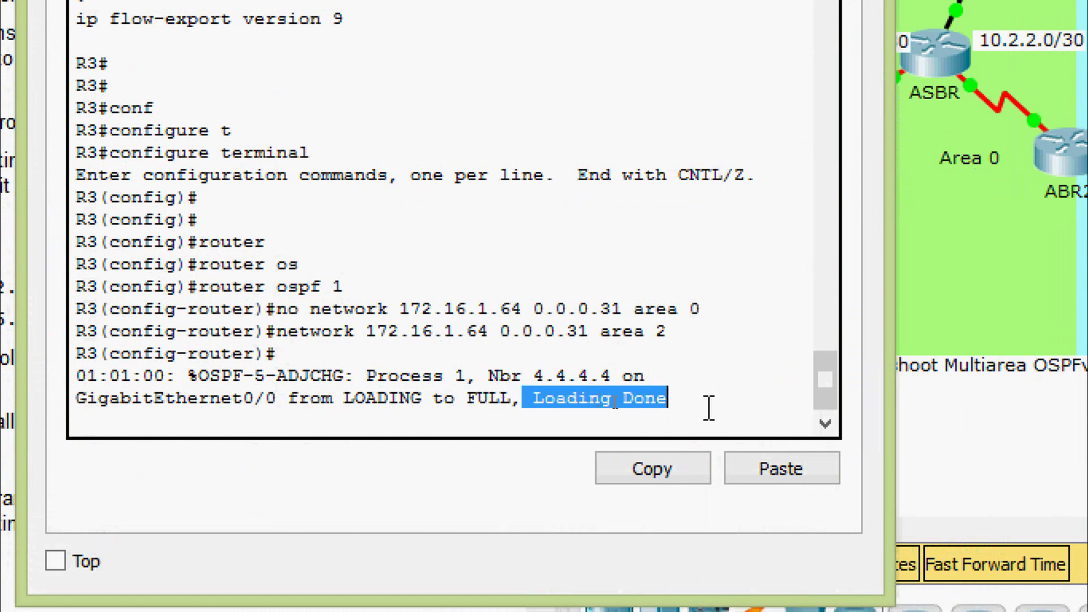
{"action": "left_click", "coordinate": [709, 408]}
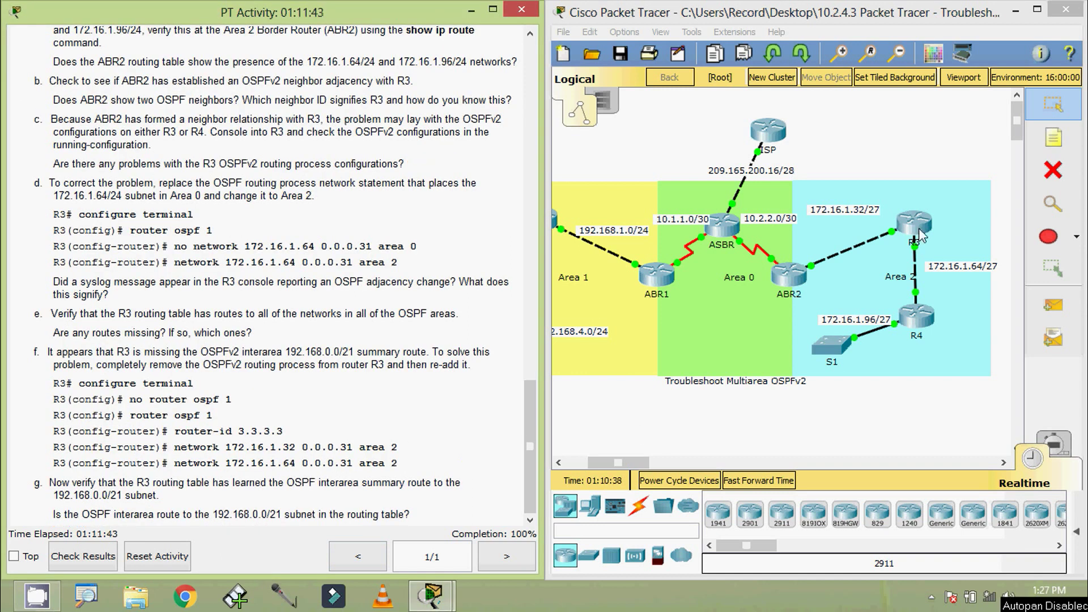
Reopen R3's console, leave configuration mode and display the routing table with show ip route.
{"action": "left_click", "coordinate": [914, 226]}
{"action": "left_click_drag", "start_coordinate": [624, 118], "coordinate": [732, 69]}
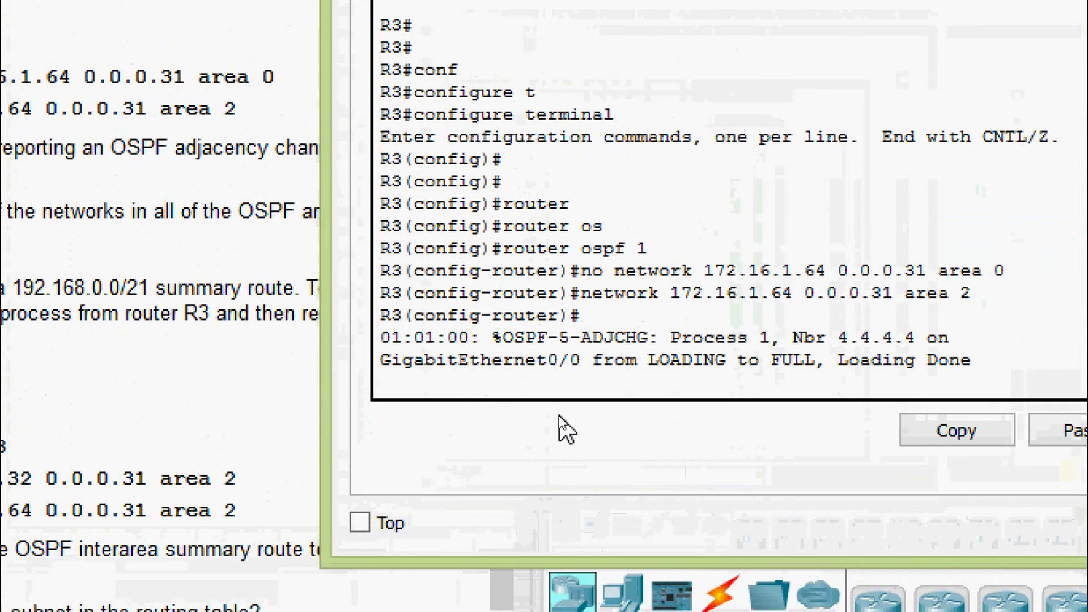
{"action": "key", "text": "Return"}
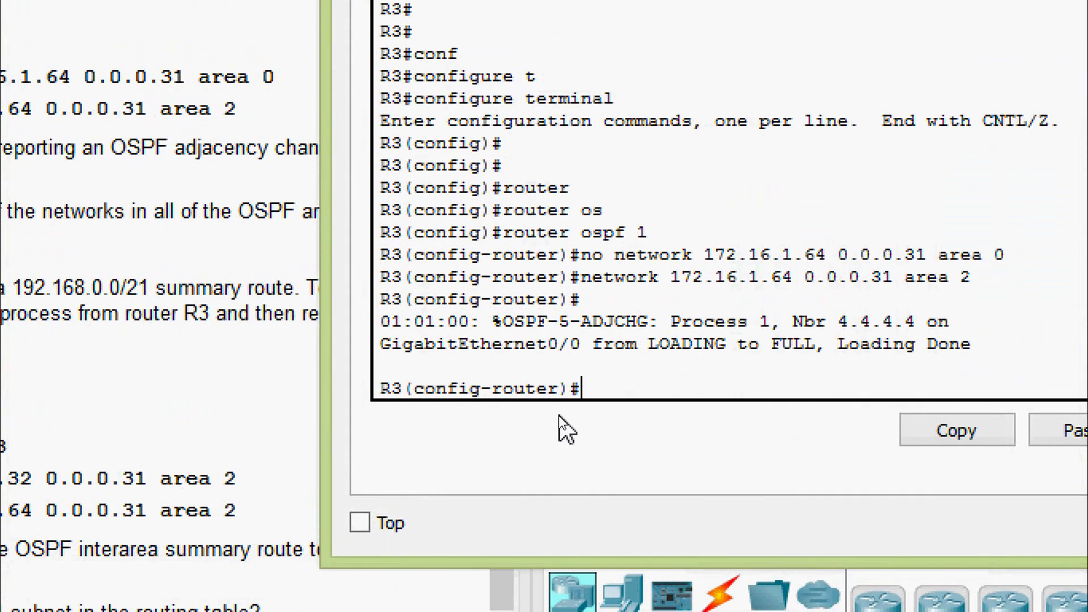
{"action": "key", "text": "ctrl+z"}
{"action": "key", "text": "Return"}
{"action": "type", "text": "sh"}
{"action": "key", "text": "Tab"}
{"action": "type", "text": "i"}
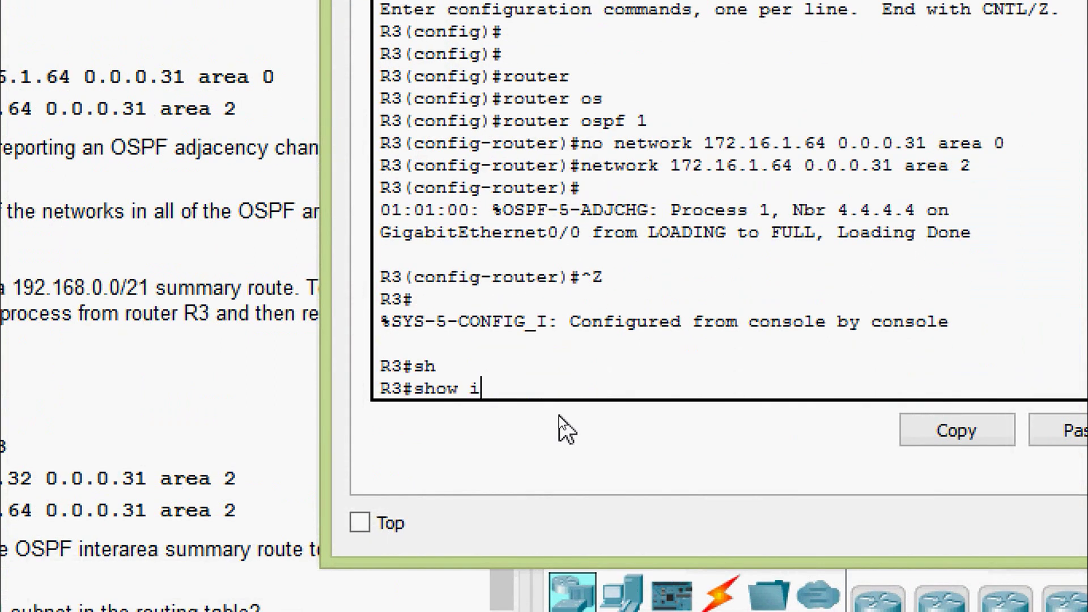
{"action": "type", "text": "p rou"}
{"action": "key", "text": "Tab"}
{"action": "key", "text": "Return"}
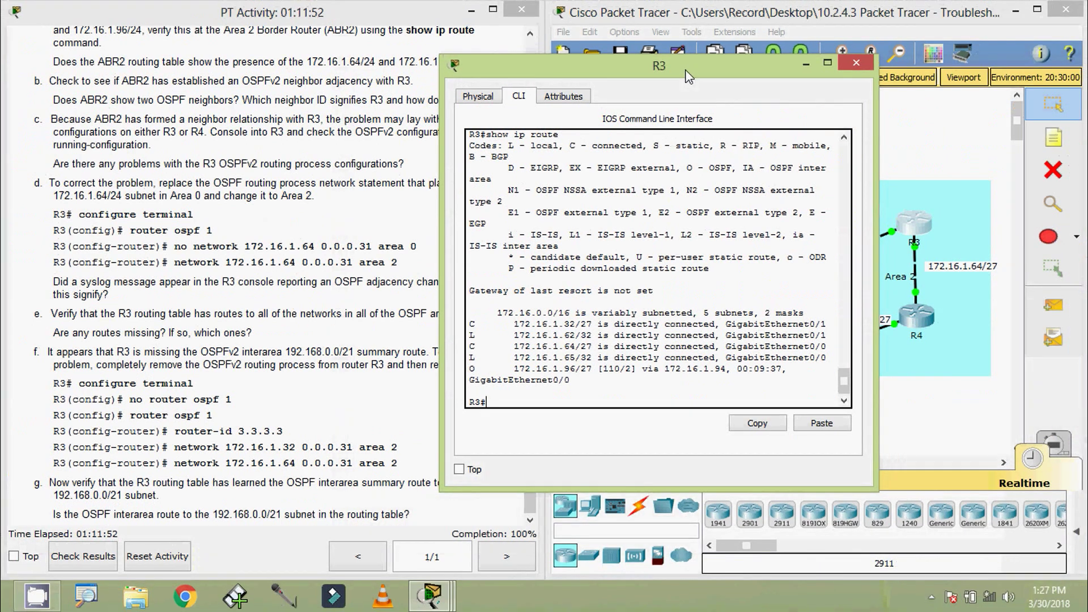
Examine R3's routing table entries for 172.16.1.96/27, 172.16.1.64/27 and 172.16.1.32/27 to determine which areas' routes are missing.
{"action": "left_click_drag", "start_coordinate": [601, 31], "coordinate": [339, 68]}
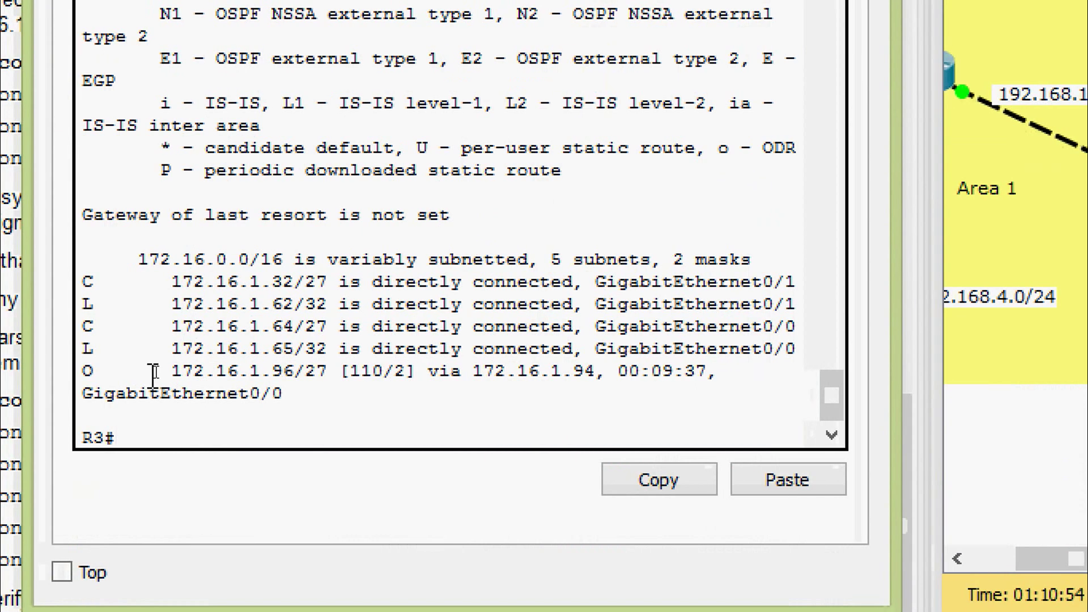
{"action": "left_click_drag", "start_coordinate": [171, 371], "coordinate": [328, 371]}
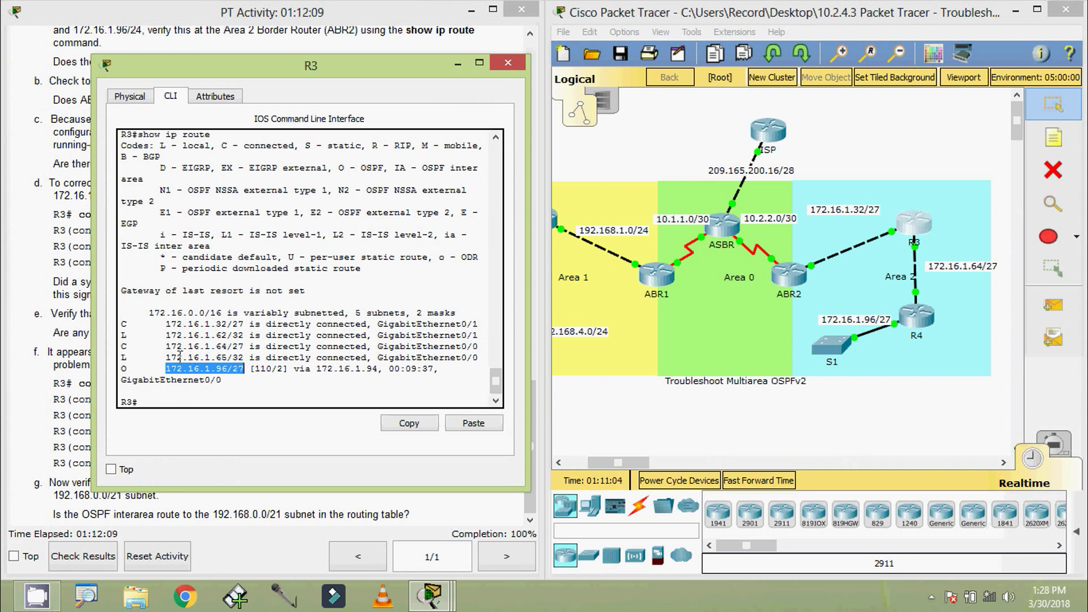
{"action": "left_click_drag", "start_coordinate": [121, 347], "coordinate": [248, 348]}
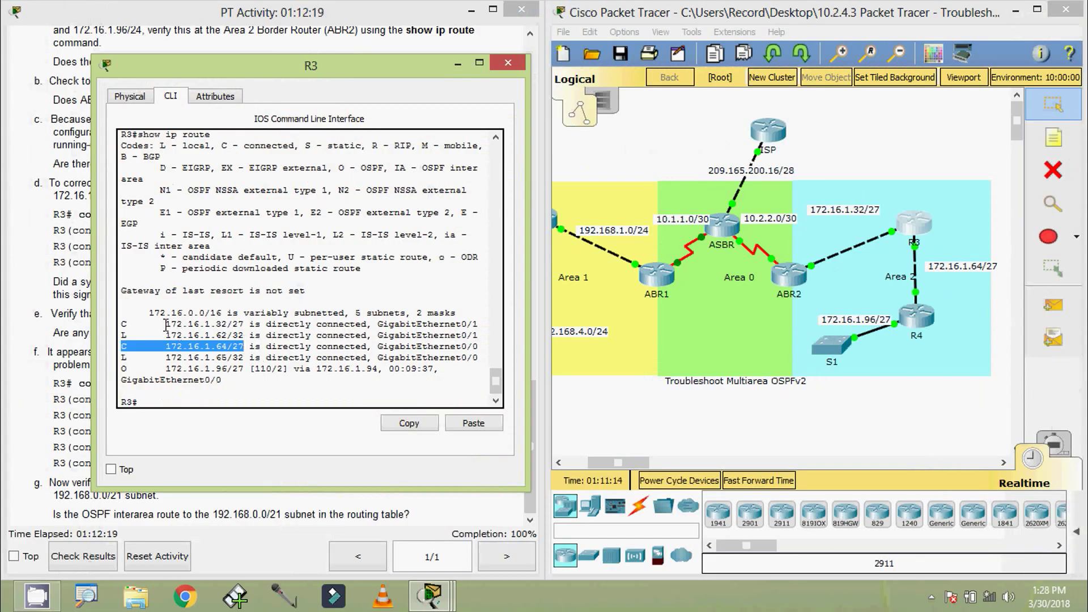
{"action": "left_click_drag", "start_coordinate": [160, 325], "coordinate": [229, 324]}
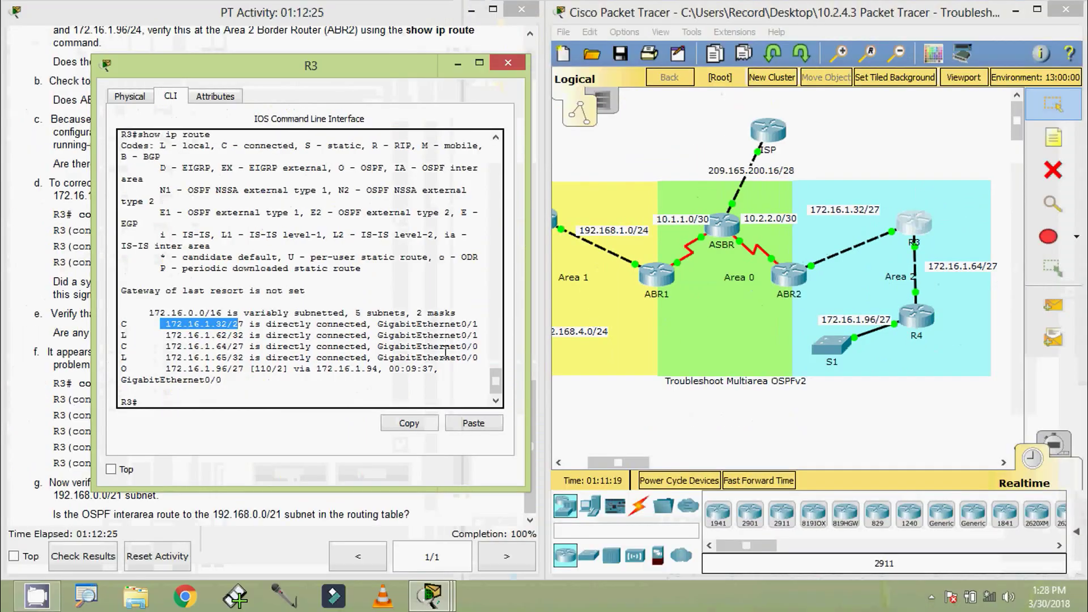
{"action": "left_click", "coordinate": [350, 352]}
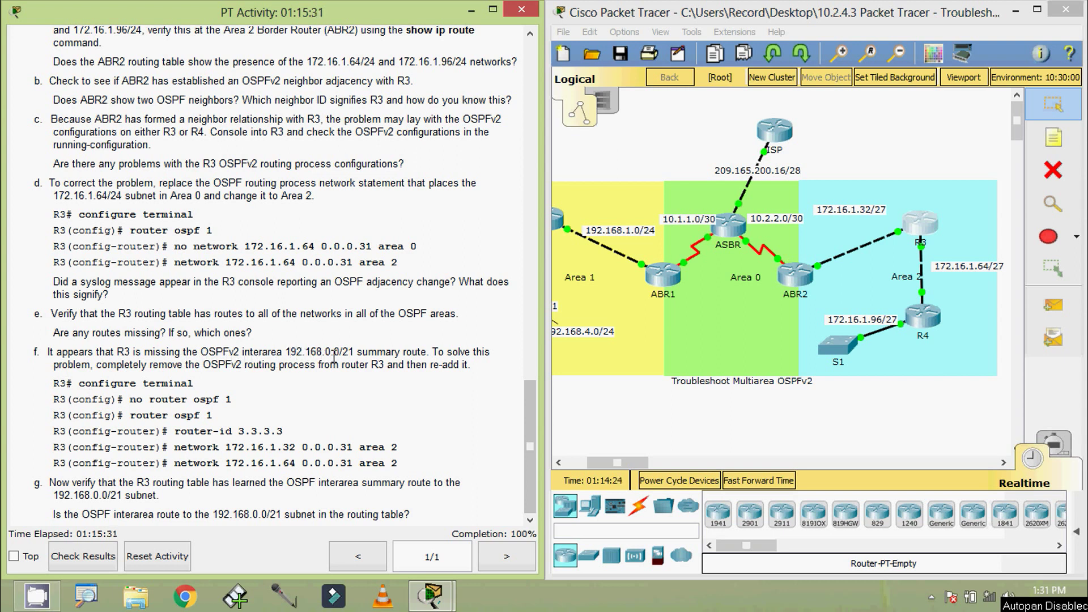
Read instruction f about the missing interarea summary route and the commands for removing and re-adding R3's OSPF process.
{"action": "left_click_drag", "start_coordinate": [357, 352], "coordinate": [422, 351]}
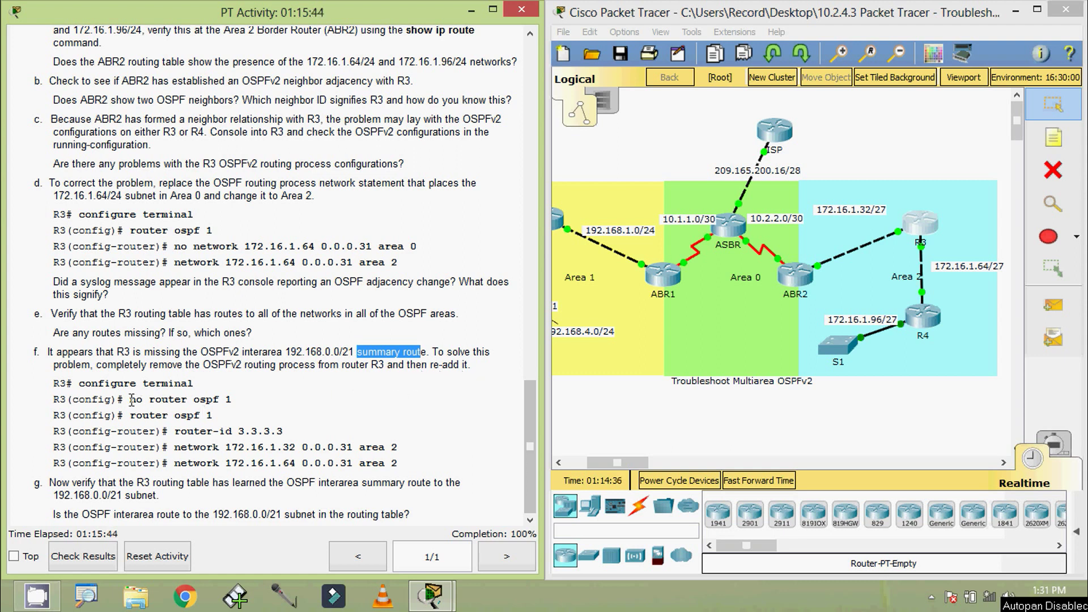
{"action": "left_click_drag", "start_coordinate": [132, 400], "coordinate": [237, 403]}
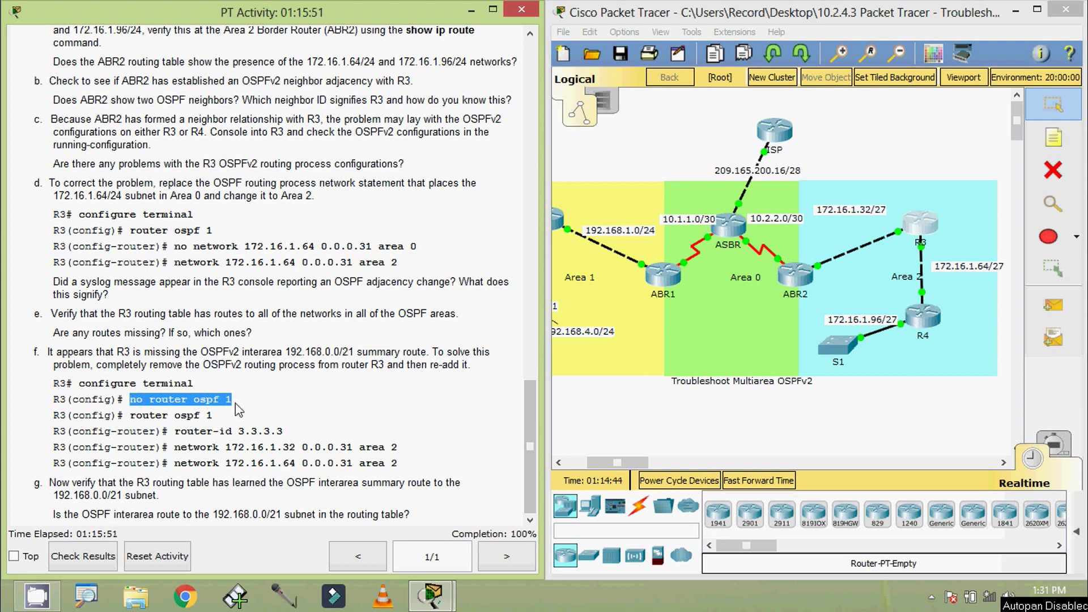
{"action": "left_click", "coordinate": [245, 443]}
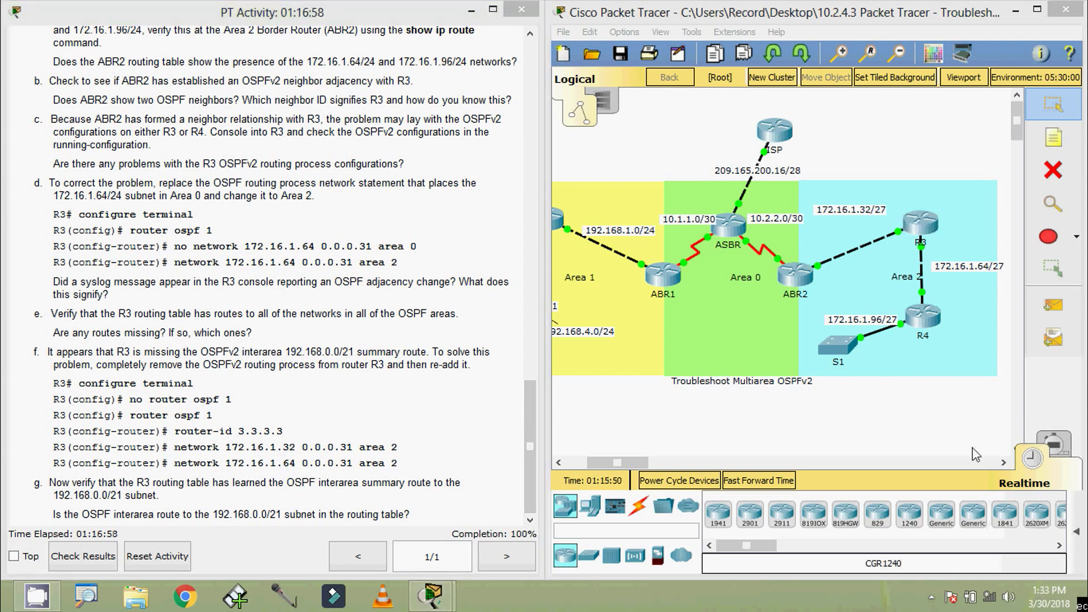
Reopen R3's console and enter global configuration mode with configure terminal.
{"action": "left_click", "coordinate": [921, 230]}
{"action": "left_click_drag", "start_coordinate": [541, 120], "coordinate": [551, 79]}
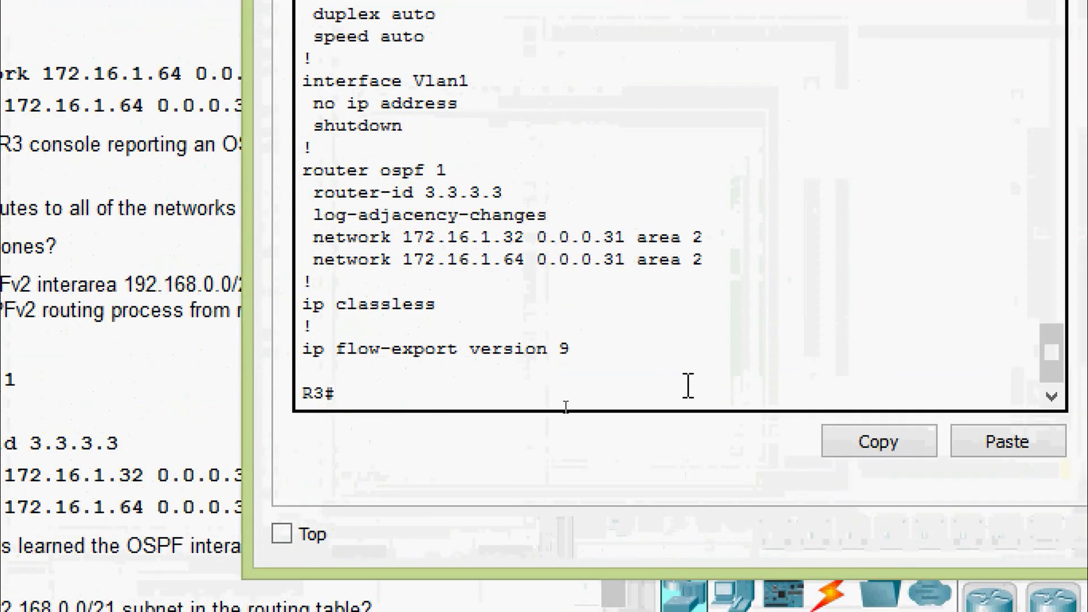
{"action": "key", "text": "Return"}
{"action": "type", "text": "conf"}
{"action": "key", "text": "Tab"}
{"action": "type", "text": "t"}
{"action": "key", "text": "Tab"}
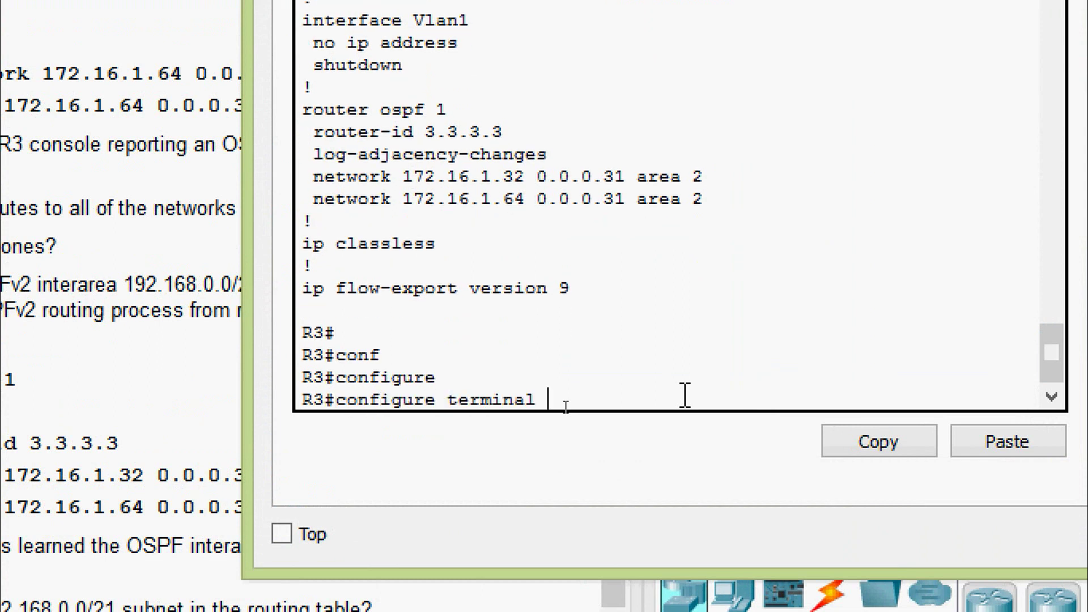
{"action": "key", "text": "Return"}
{"action": "key", "text": "Return"}
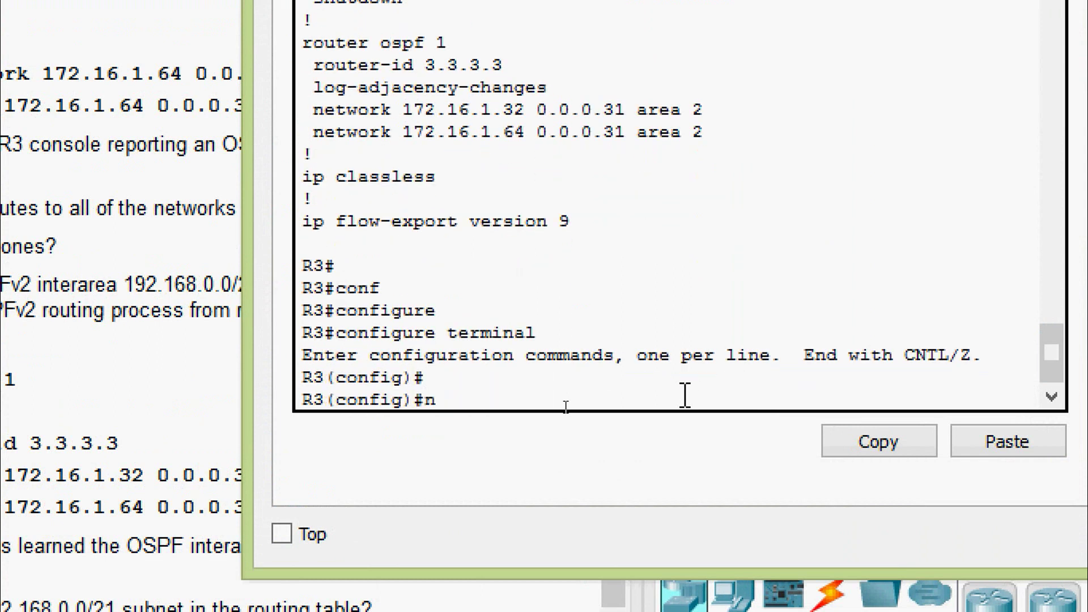
Remove the whole OSPF process from R3 with no router ospf 1.
{"action": "type", "text": "no rou"}
{"action": "key", "text": "Tab"}
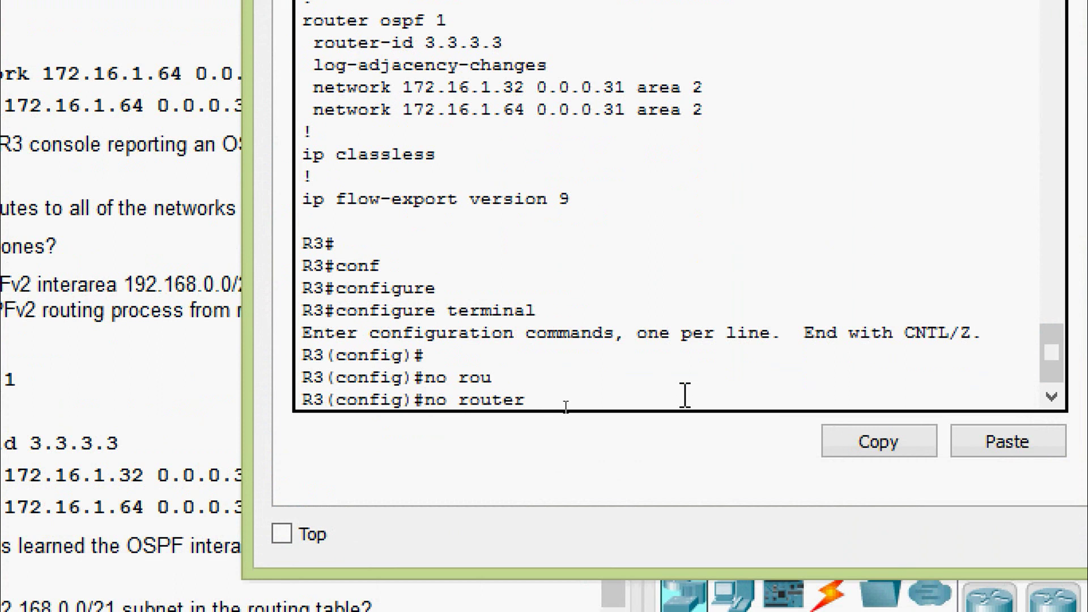
{"action": "type", "text": "os"}
{"action": "key", "text": "Tab"}
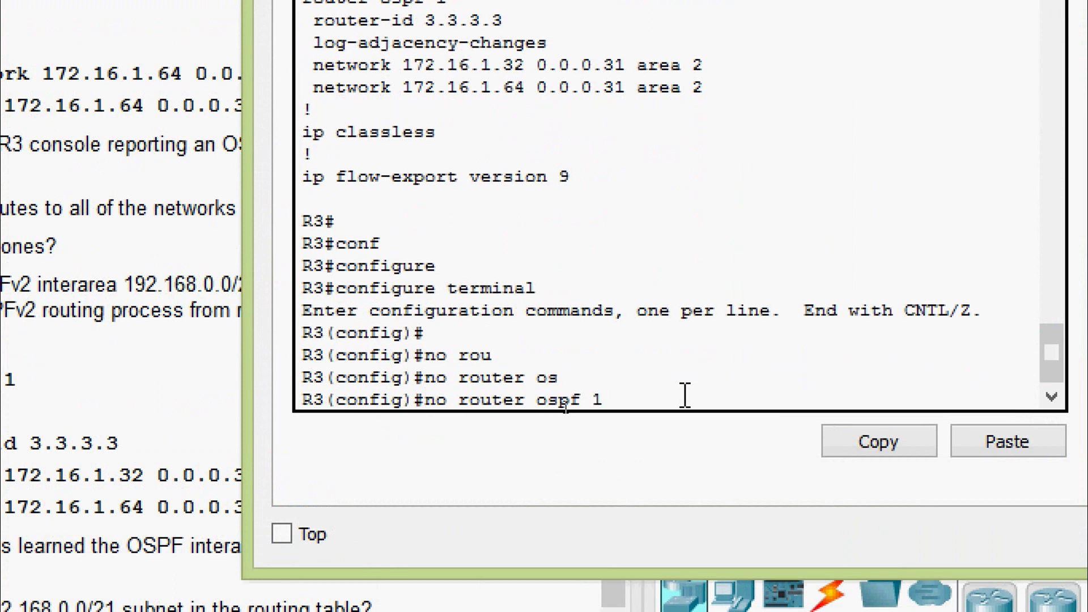
{"action": "key", "text": "Return"}
Re-create the OSPF process on R3 with router ospf 1.
{"action": "type", "text": "route"}
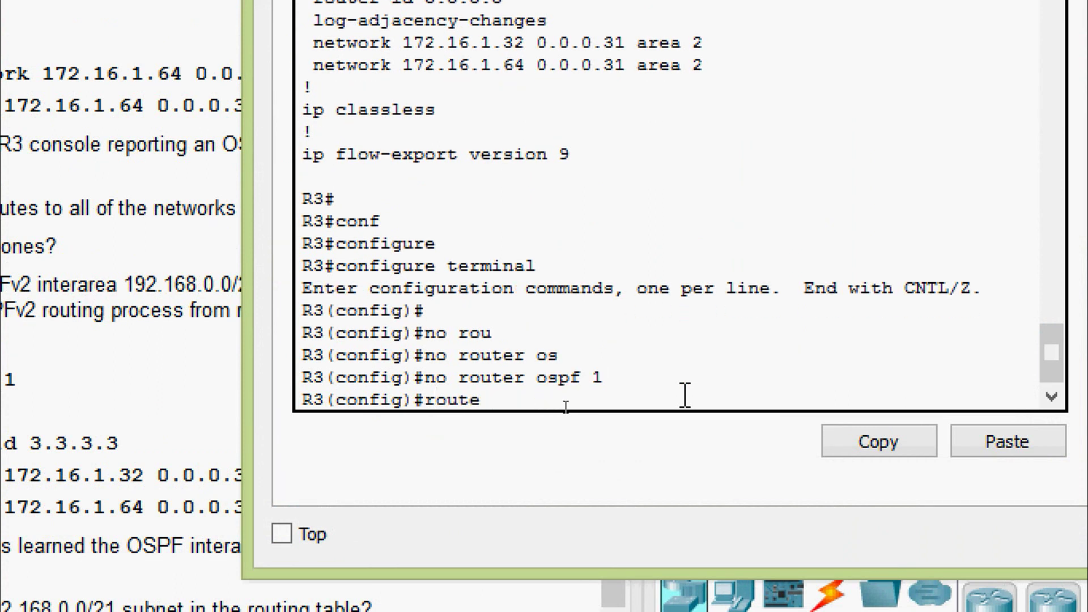
{"action": "type", "text": "r"}
{"action": "key", "text": "Tab"}
{"action": "type", "text": "o"}
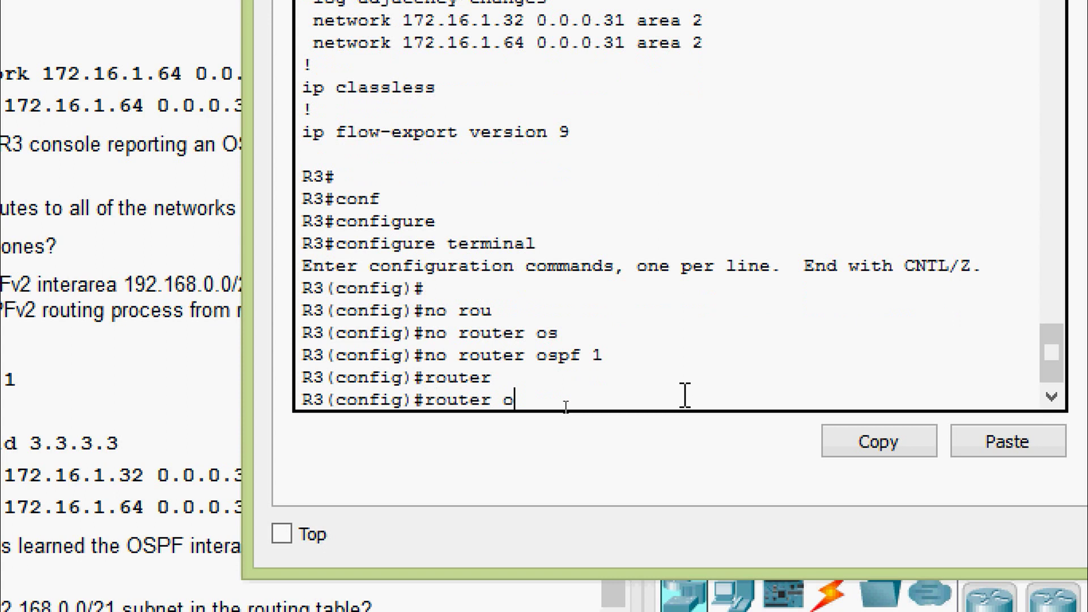
{"action": "type", "text": "s"}
{"action": "key", "text": "Tab"}
{"action": "type", "text": "1"}
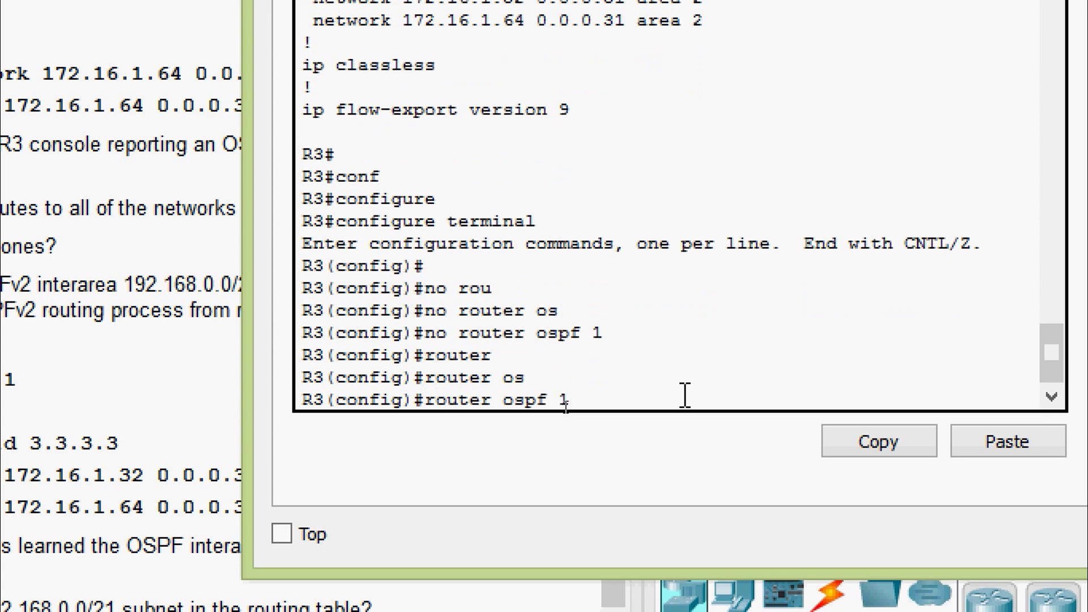
{"action": "key", "text": "Return"}
Set R3's OSPF router ID with router-id 3.3.3.3.
{"action": "type", "text": "router)#router"}
{"action": "key", "text": "Tab"}
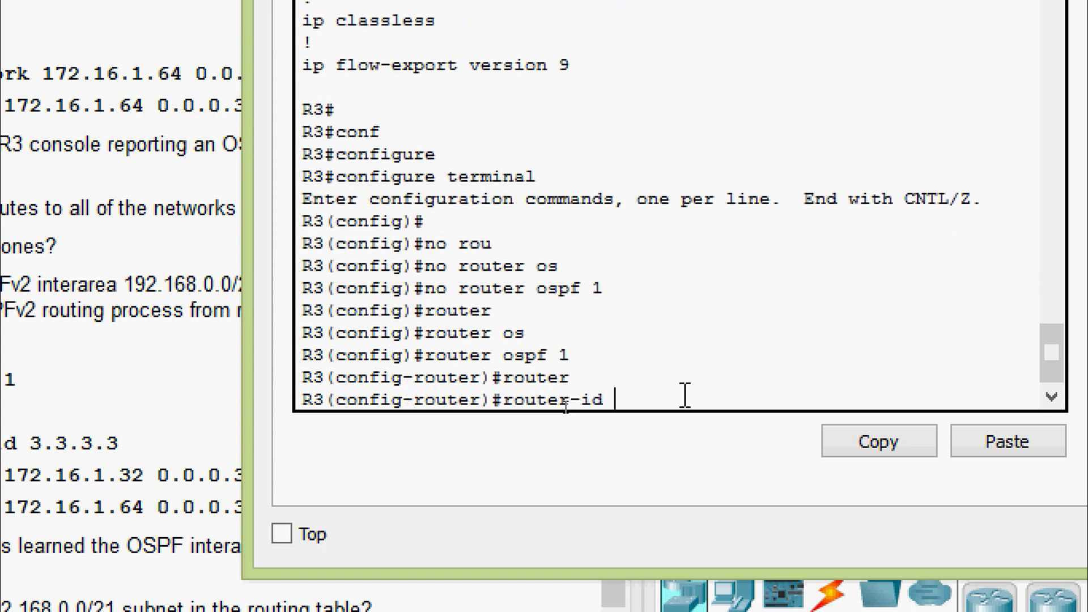
{"action": "type", "text": "3.3.3.3"}
{"action": "key", "text": "Return"}
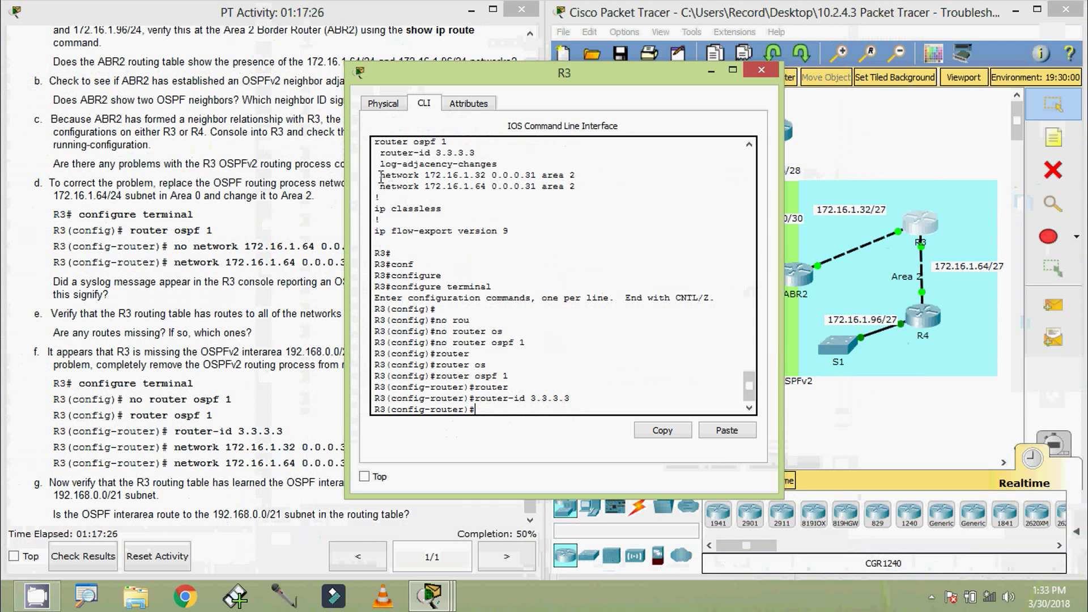
Copy the first network statement from the earlier configuration output and enter network 172.16.1.32 0.0.0.31 area 2 on R3.
{"action": "left_click_drag", "start_coordinate": [381, 176], "coordinate": [573, 176]}
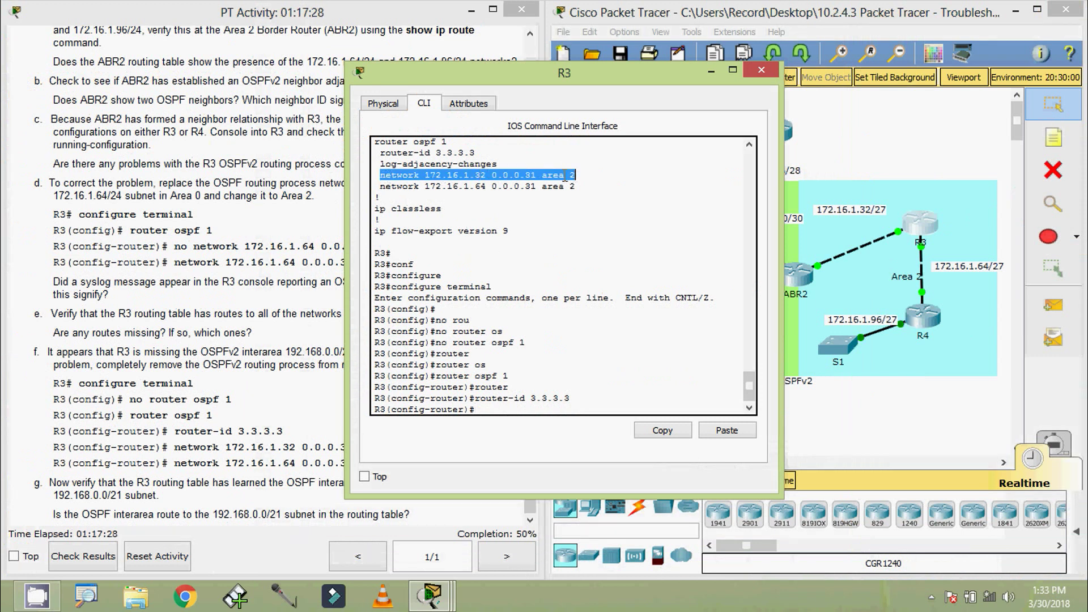
{"action": "right_click", "coordinate": [565, 176]}
{"action": "left_click", "coordinate": [582, 182]}
{"action": "left_click", "coordinate": [514, 411]}
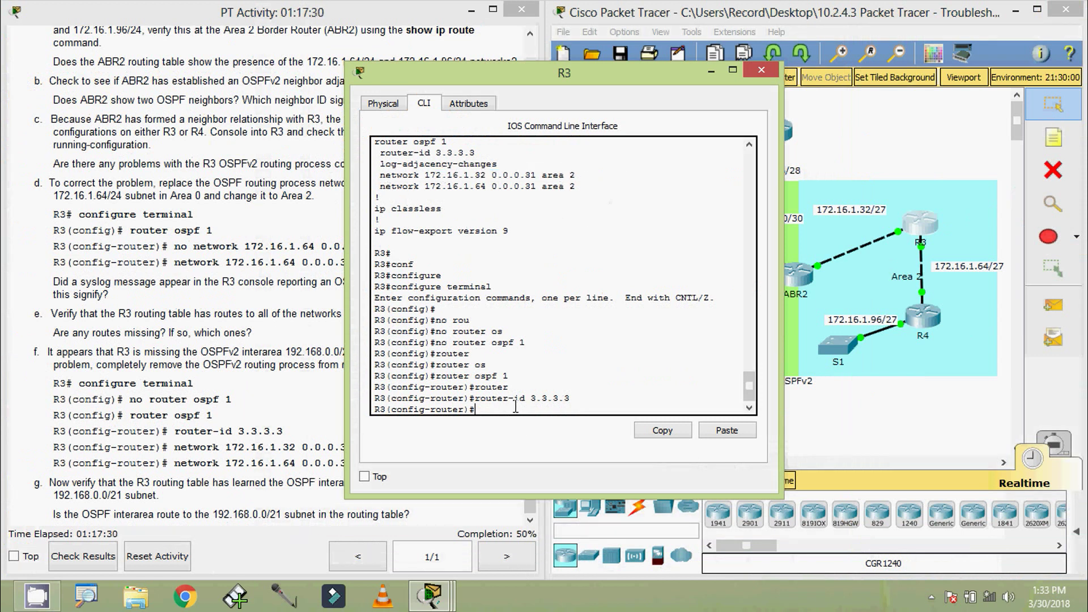
{"action": "left_click", "coordinate": [728, 435]}
{"action": "key", "text": "Return"}
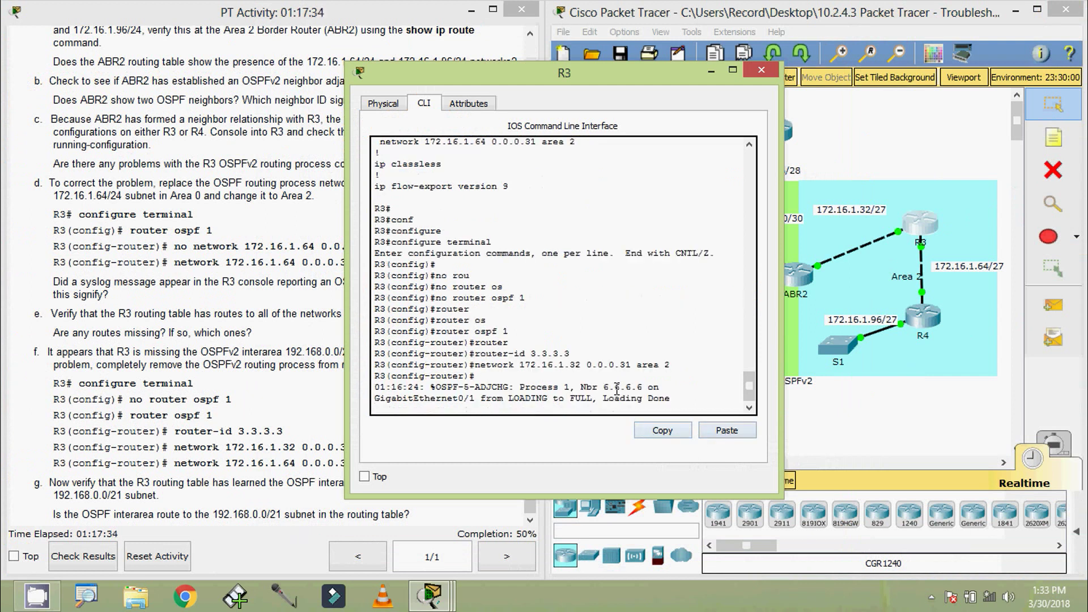
Copy the second network statement from the earlier configuration output and enter network 172.16.1.64 0.0.0.31 area 2 on R3.
{"action": "key", "text": "Return"}
{"action": "scroll", "coordinate": [579, 325], "scroll_direction": "up", "scroll_amount": 3}
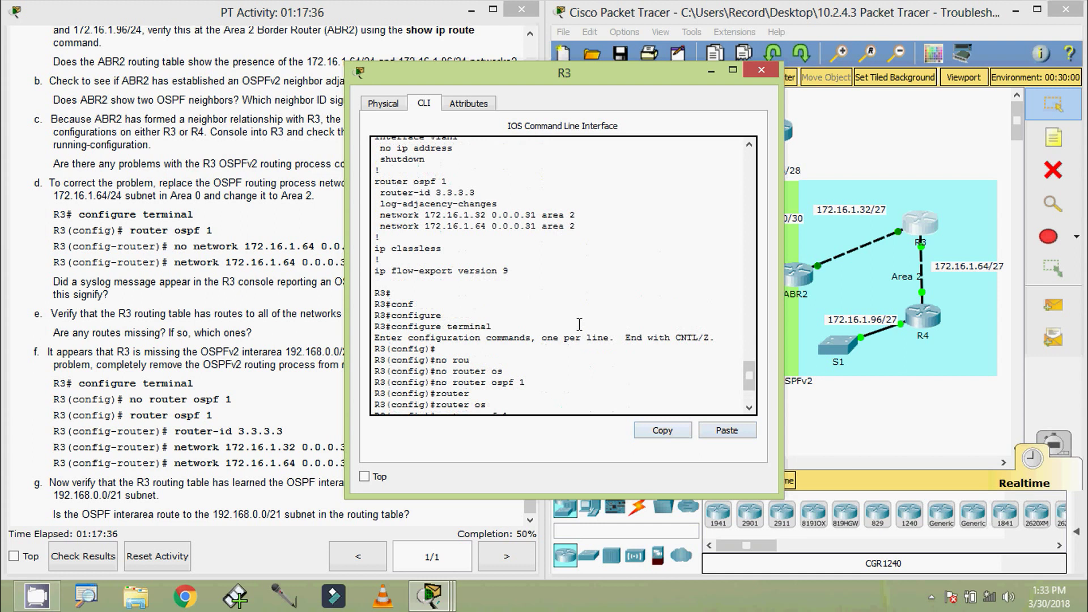
{"action": "left_click_drag", "start_coordinate": [380, 226], "coordinate": [573, 227]}
{"action": "right_click", "coordinate": [554, 231]}
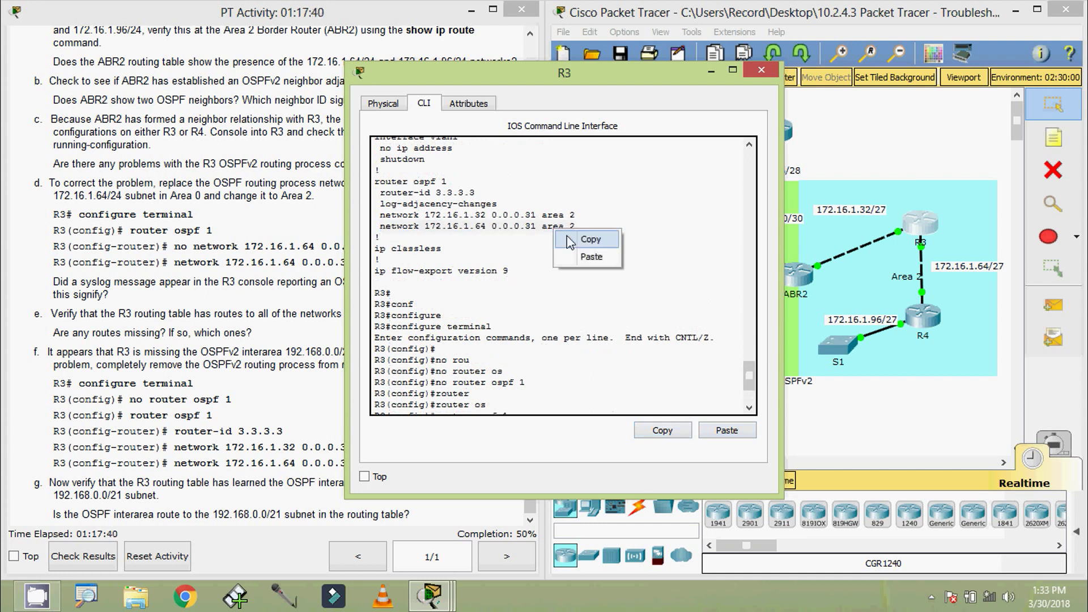
{"action": "left_click", "coordinate": [570, 237]}
{"action": "left_click", "coordinate": [588, 396]}
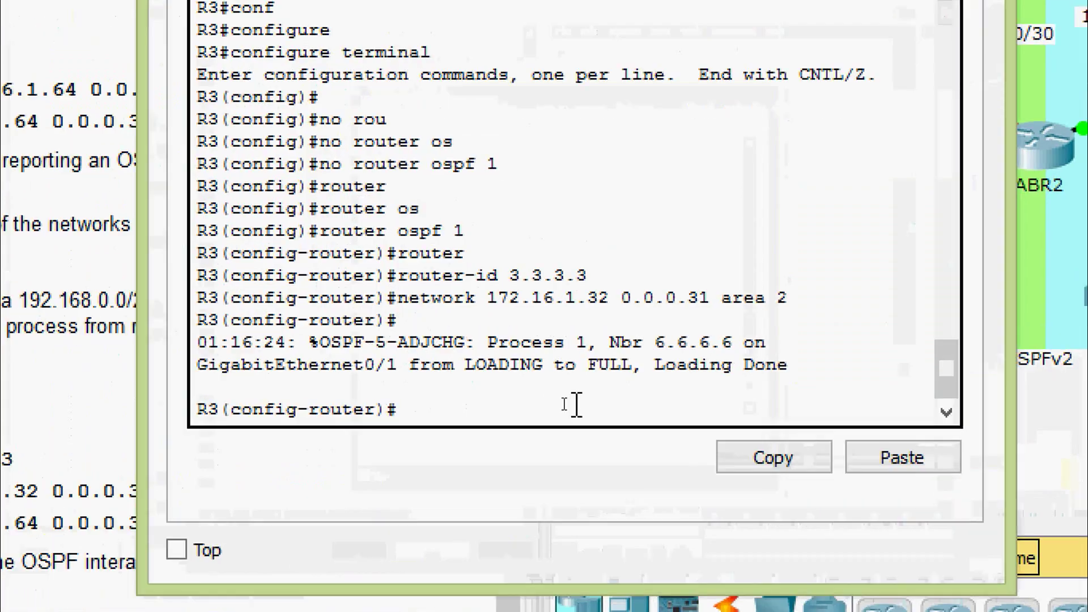
{"action": "right_click", "coordinate": [562, 405]}
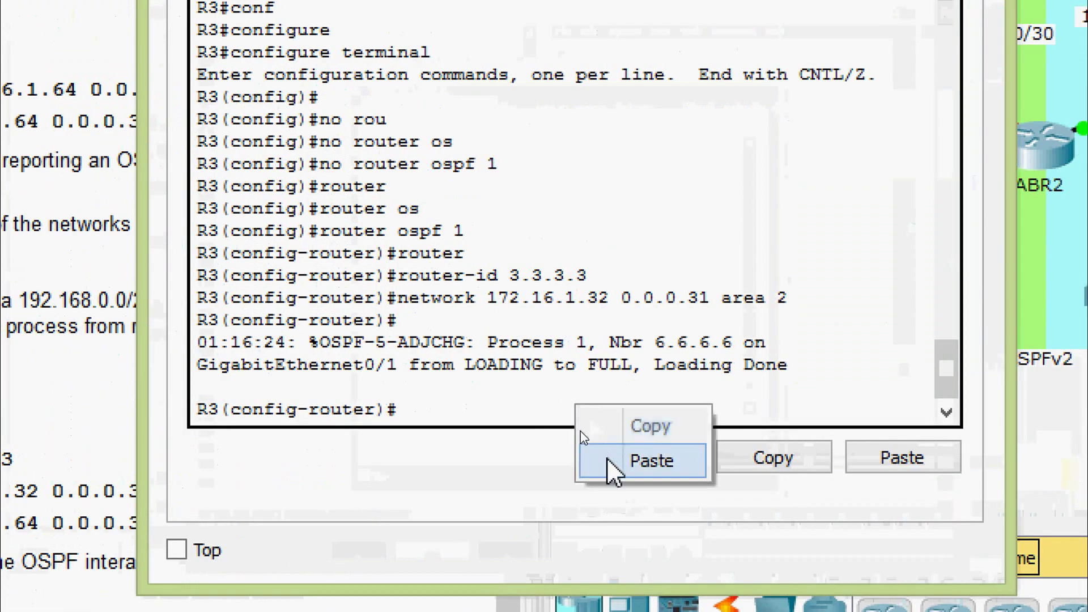
{"action": "left_click", "coordinate": [579, 429]}
{"action": "key", "text": "Return"}
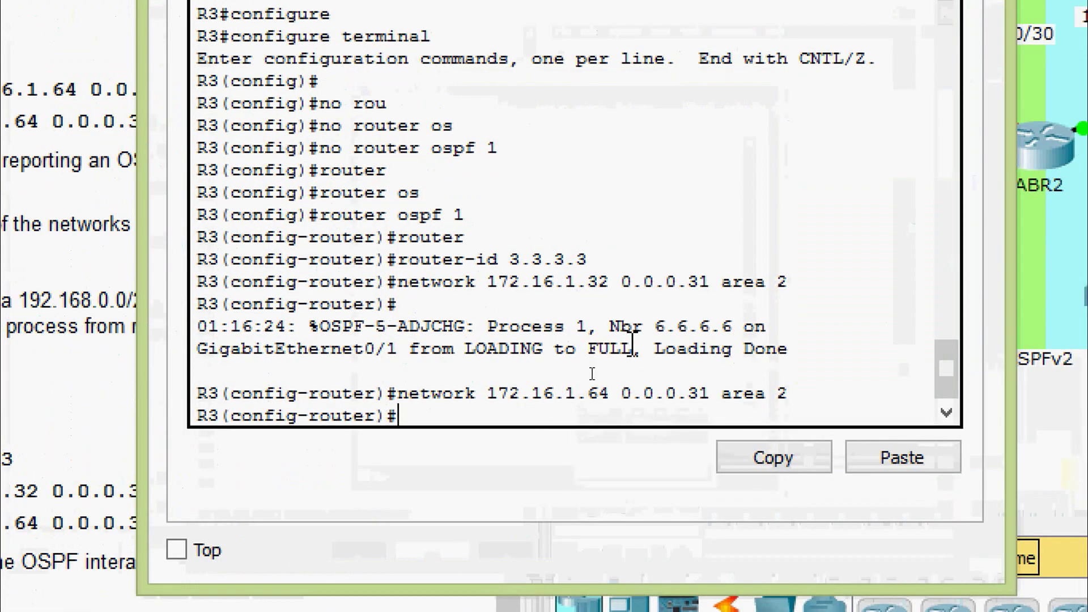
Reopen R3's console, end OSPF configuration and run show ip route to check the rebuilt process.
{"action": "left_click", "coordinate": [66, 514]}
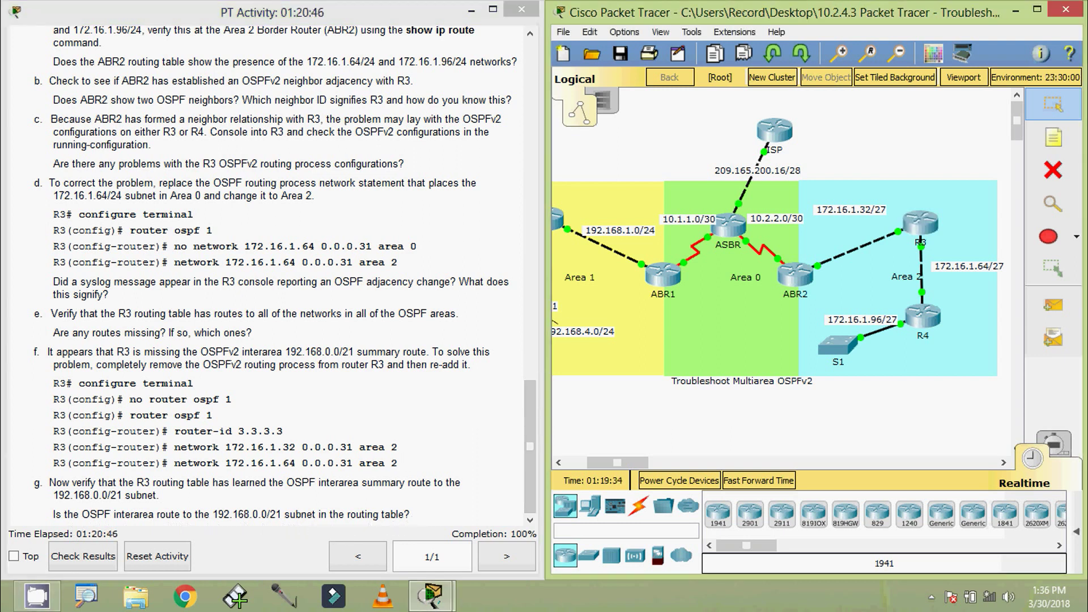
{"action": "left_click", "coordinate": [920, 224]}
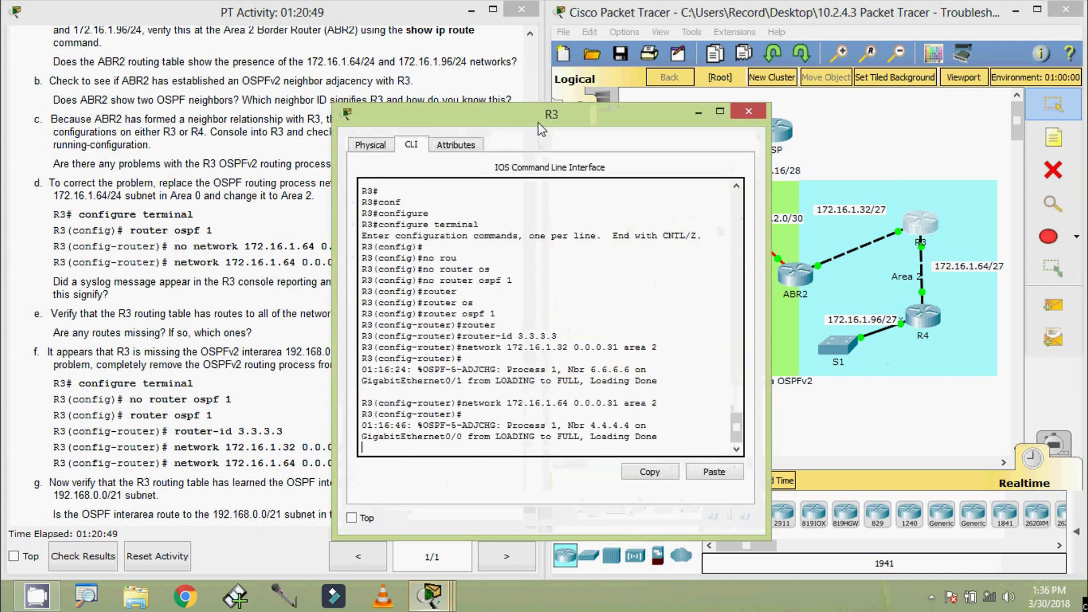
{"action": "left_click_drag", "start_coordinate": [538, 121], "coordinate": [561, 92]}
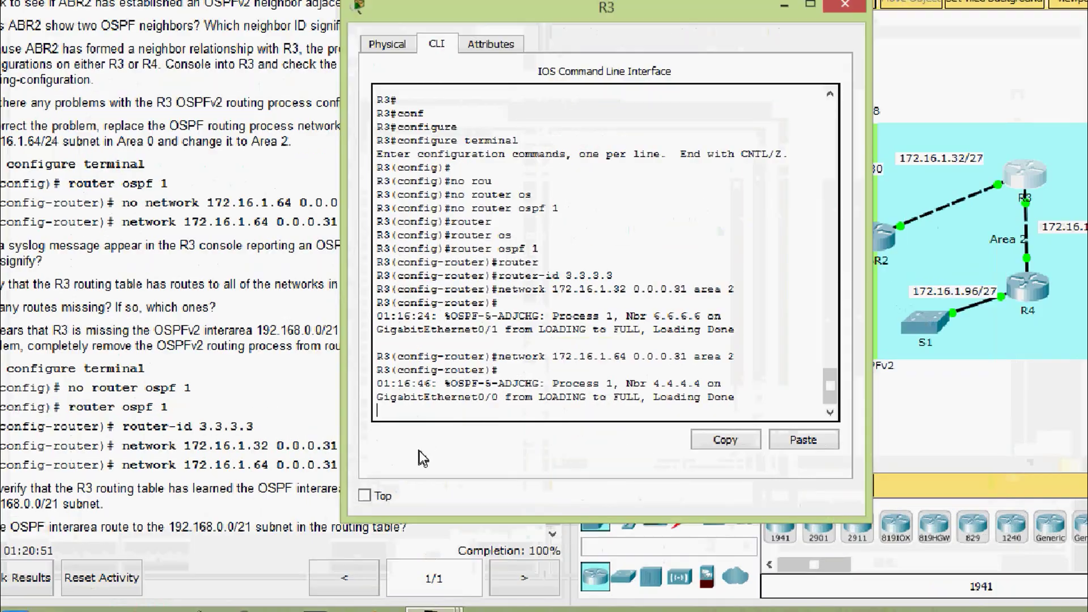
{"action": "key", "text": "Return"}
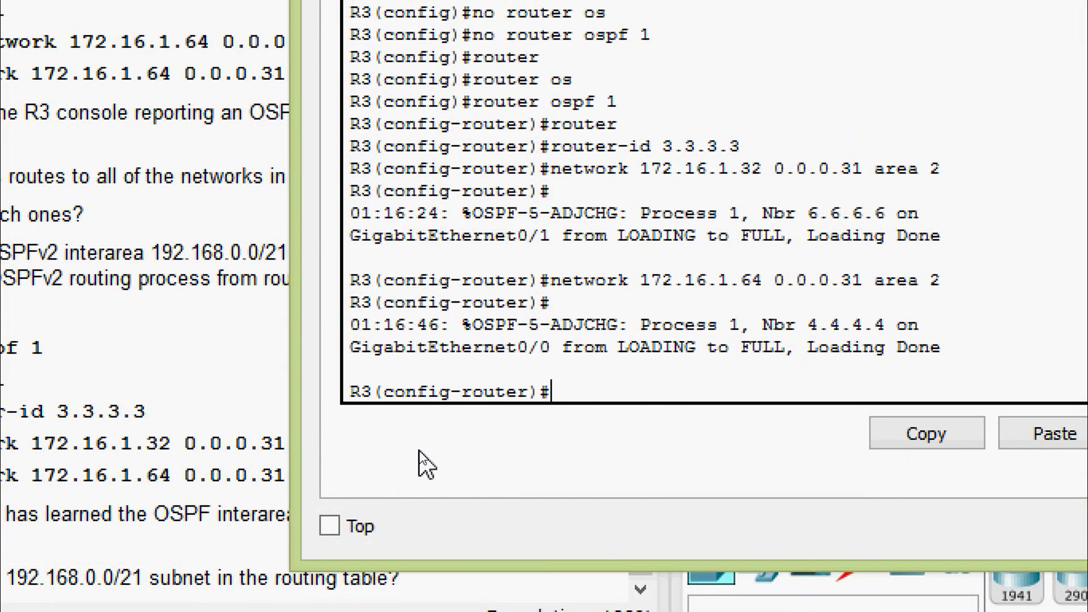
{"action": "key", "text": "ctrl+z"}
{"action": "type", "text": "sh"}
{"action": "key", "text": "Tab"}
{"action": "type", "text": "ip rou"}
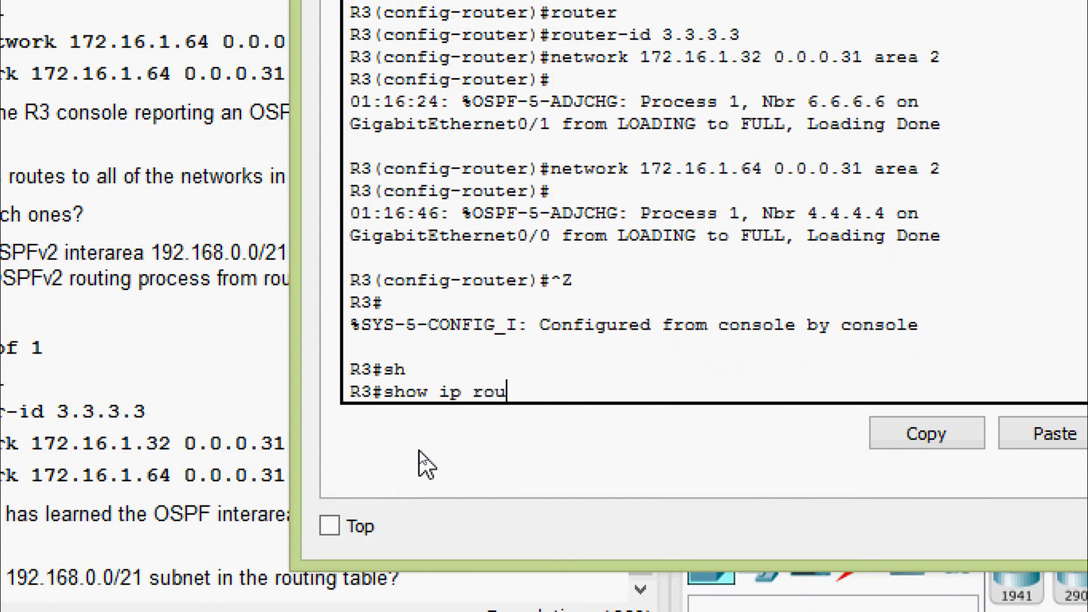
{"action": "key", "text": "Tab"}
{"action": "key", "text": "Return"}
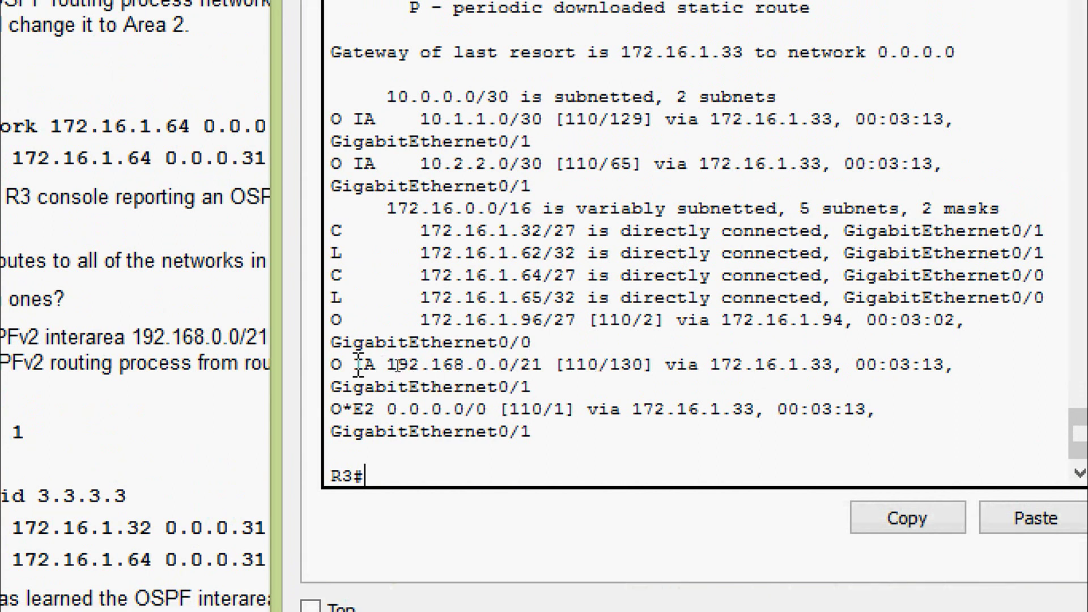
Check R3's routing table for the interarea 192.168.0.0/21 summary and Area 0 routes, and return to the start of the activity instructions.
{"action": "left_click_drag", "start_coordinate": [353, 366], "coordinate": [434, 366]}
{"action": "left_click_drag", "start_coordinate": [457, 365], "coordinate": [879, 365]}
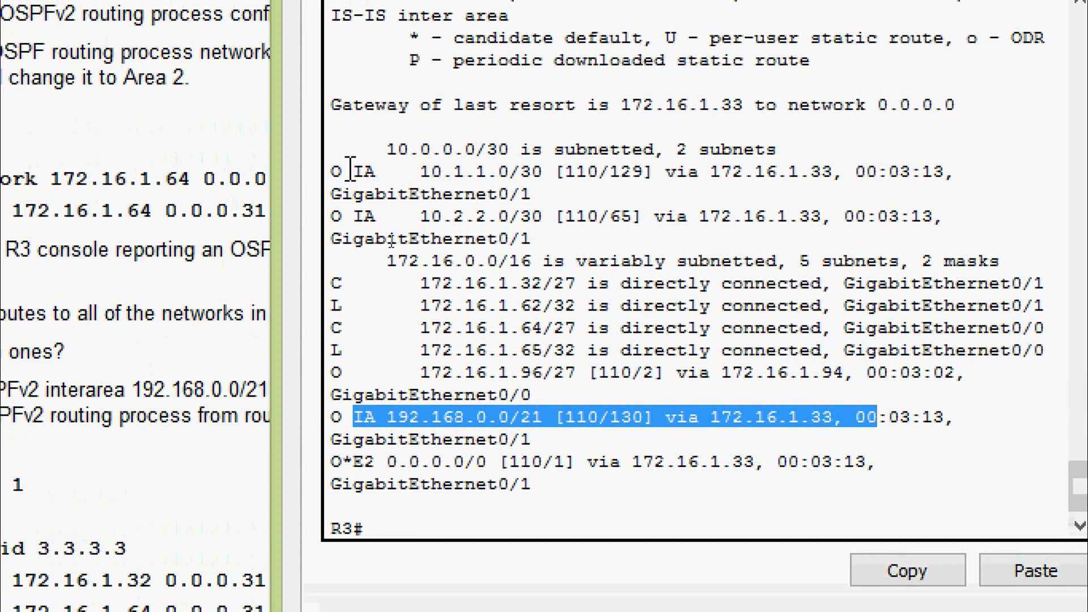
{"action": "left_click_drag", "start_coordinate": [334, 170], "coordinate": [891, 231]}
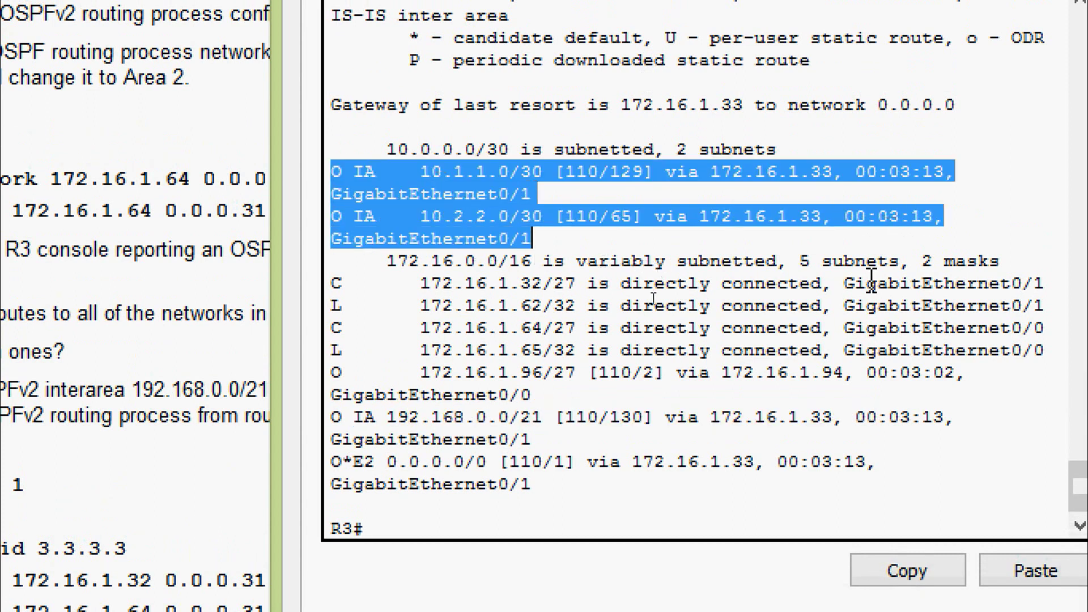
{"action": "left_click", "coordinate": [854, 292]}
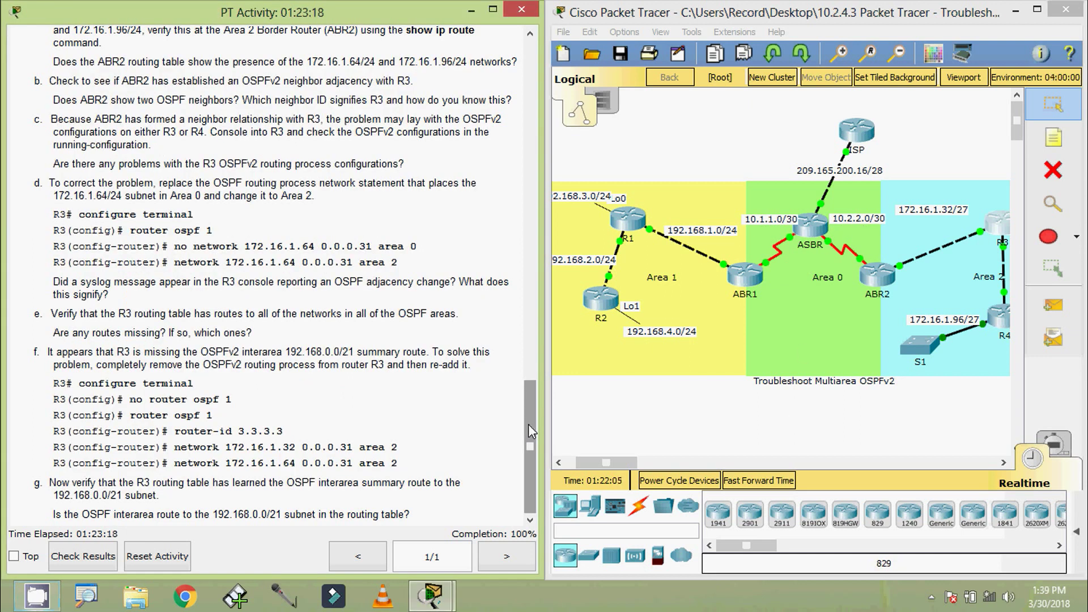
{"action": "left_click_drag", "start_coordinate": [528, 424], "coordinate": [381, 95]}
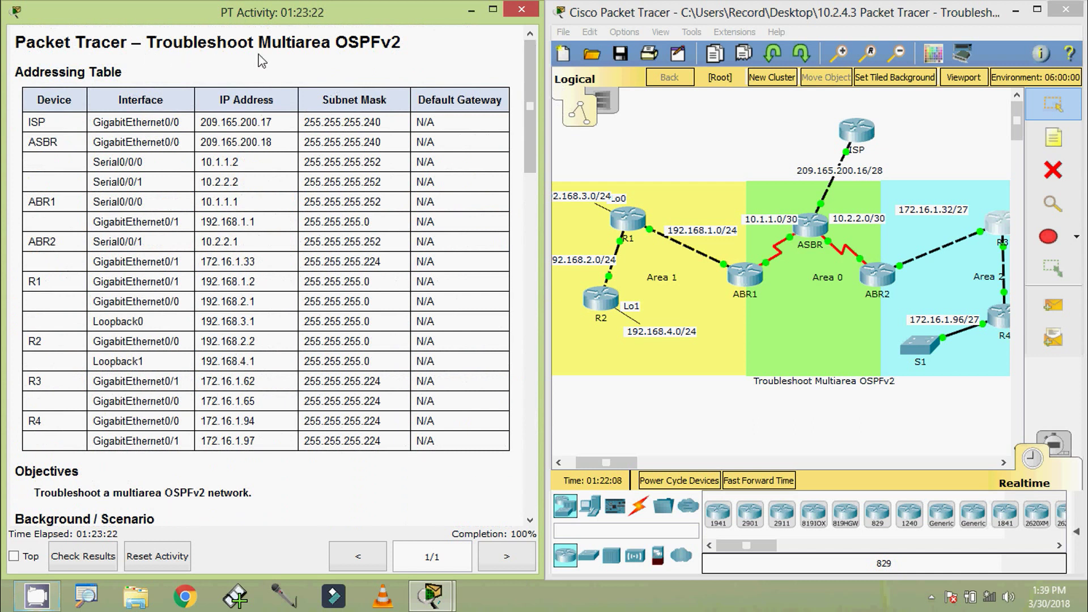